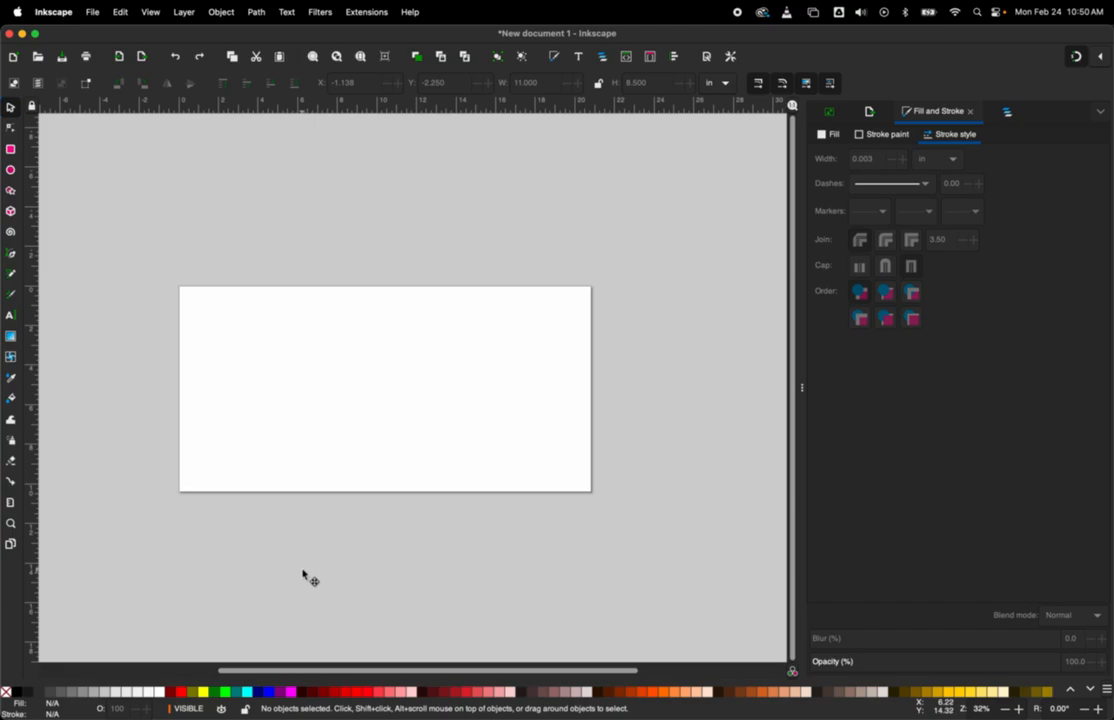
Step: Search the computer for Inkscape and open it
key("asterisk")
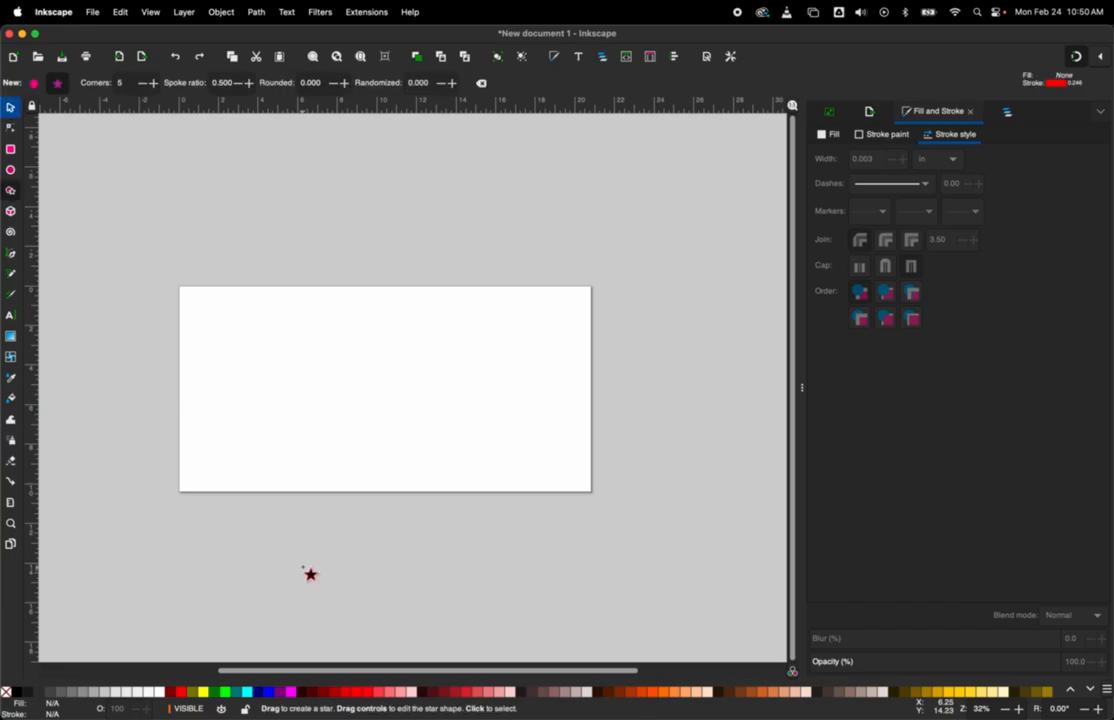
key("super+space")
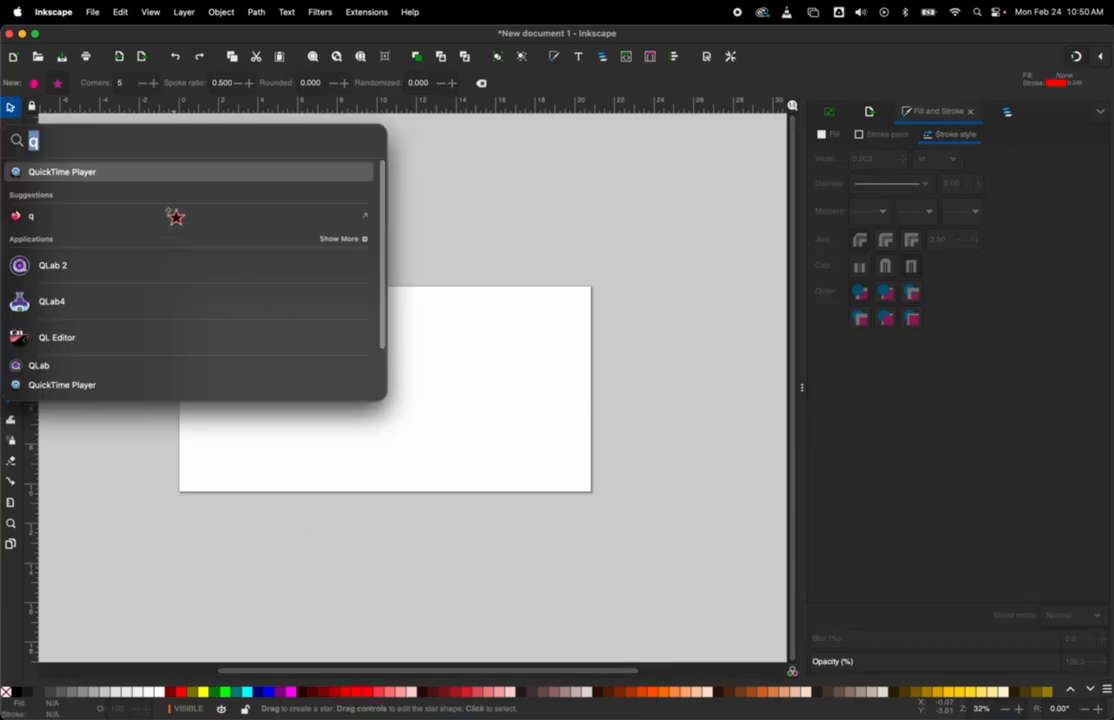
type("inkscape")
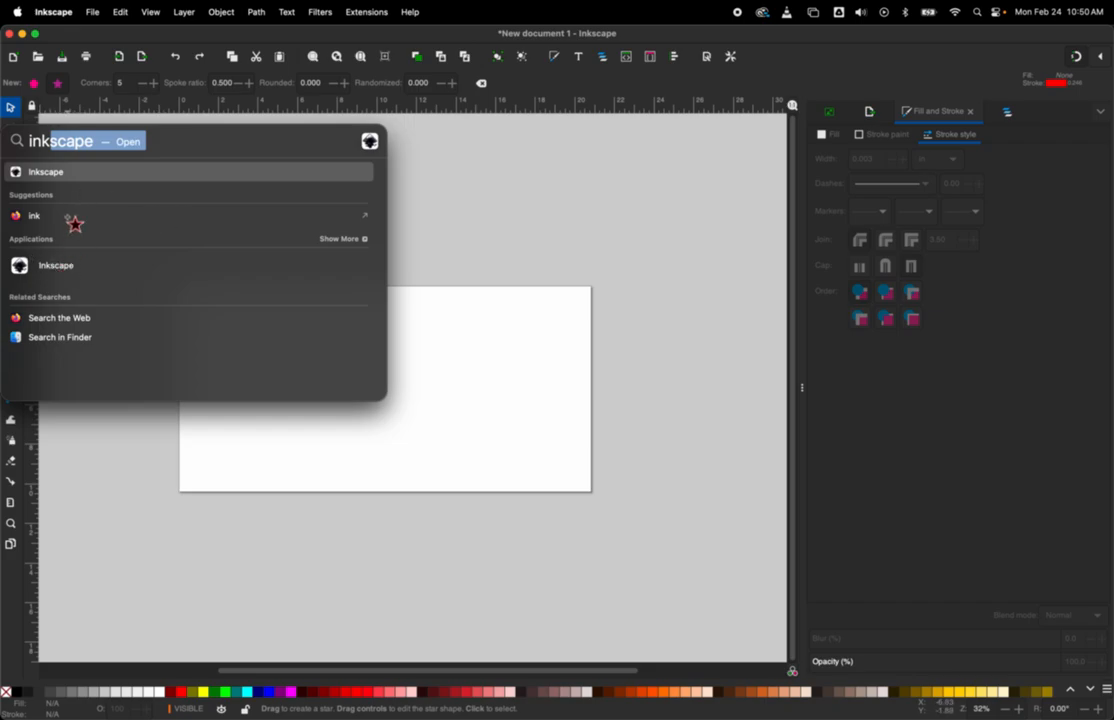
key("Return")
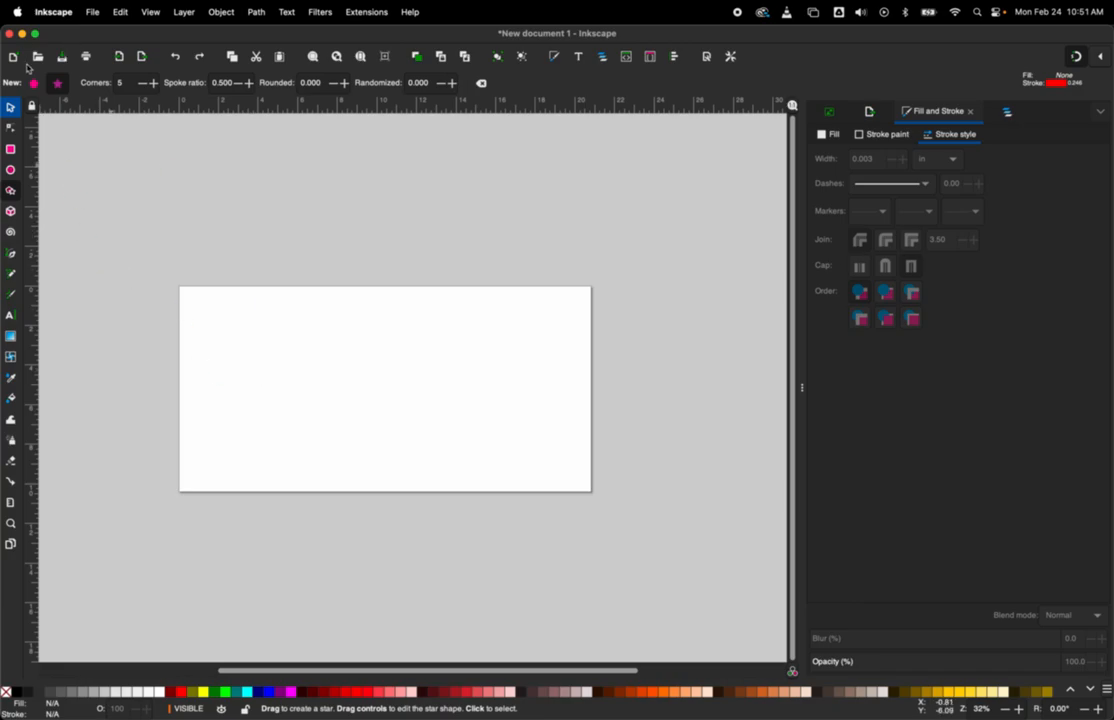
Step: Create a new document and enlarge its window to fill the screen
left_click(95, 14)
left_click(99, 32)
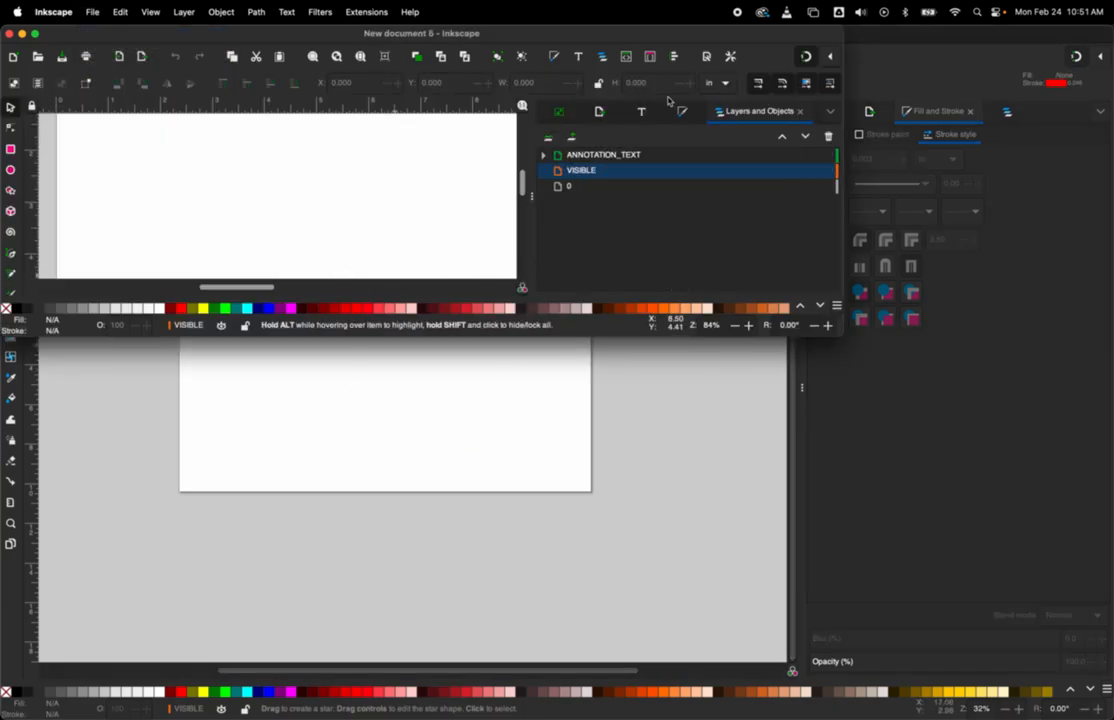
double_click(478, 37)
scroll(441, 355, "down", 7)
scroll(445, 358, "up", 4)
scroll(445, 358, "down", 2)
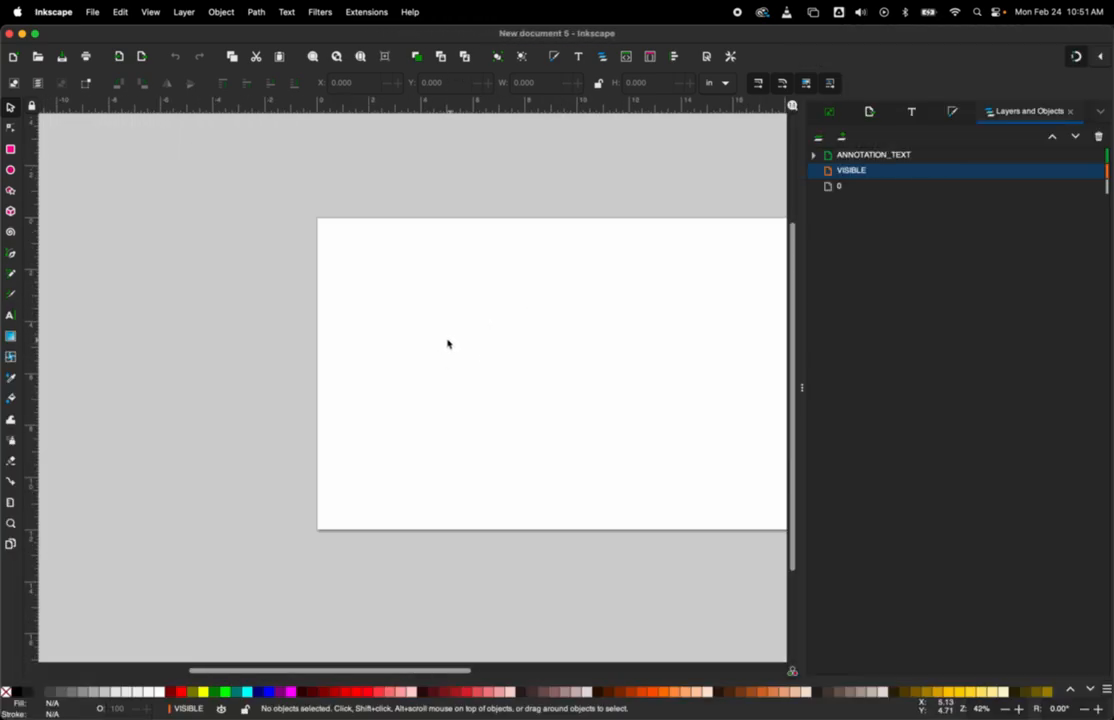
scroll(224, 331, "right", 5)
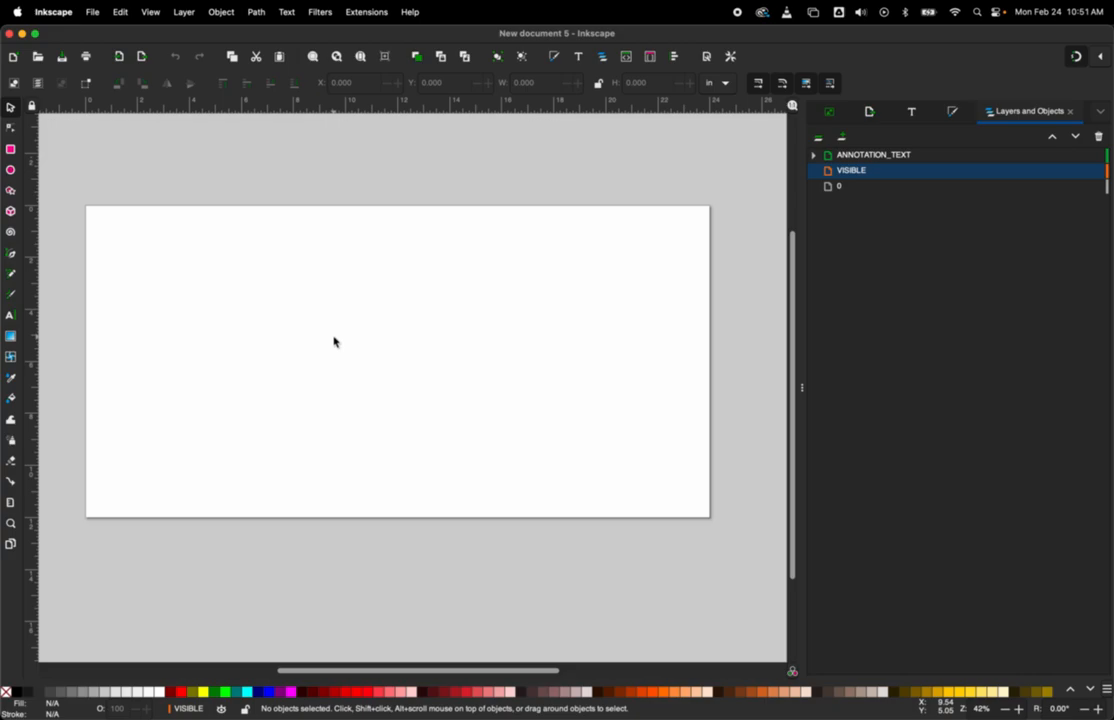
Step: Set the document's page size to 4 in wide and 2 in high in the document properties
key("shift")
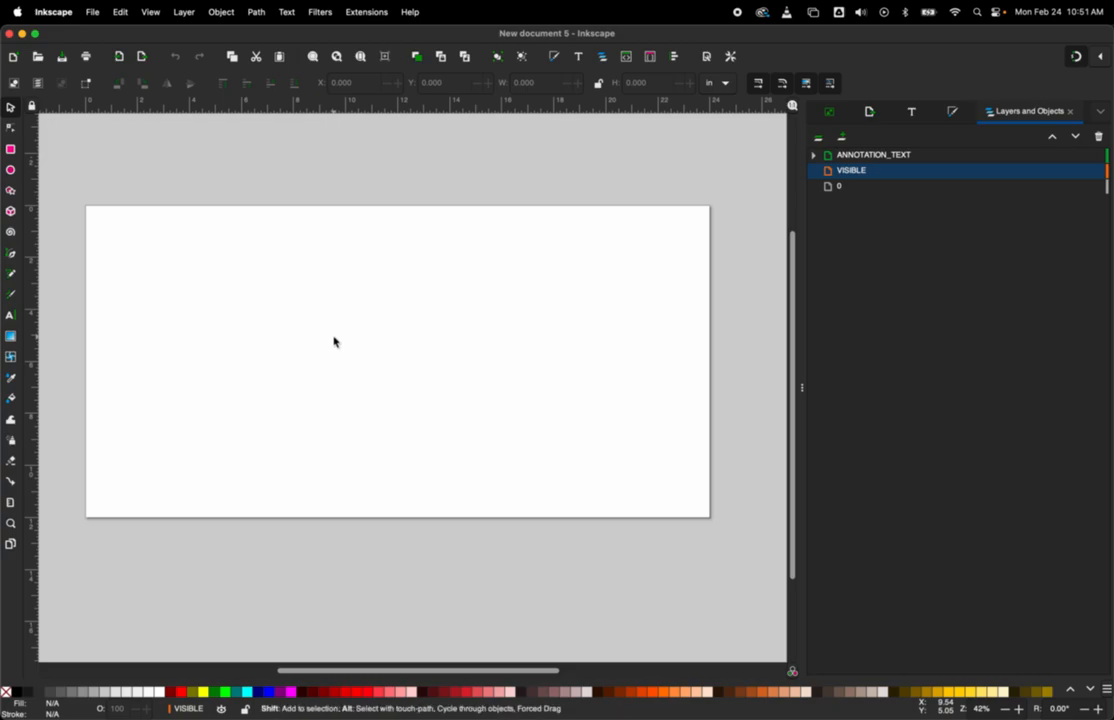
key("ctrl+shift+d")
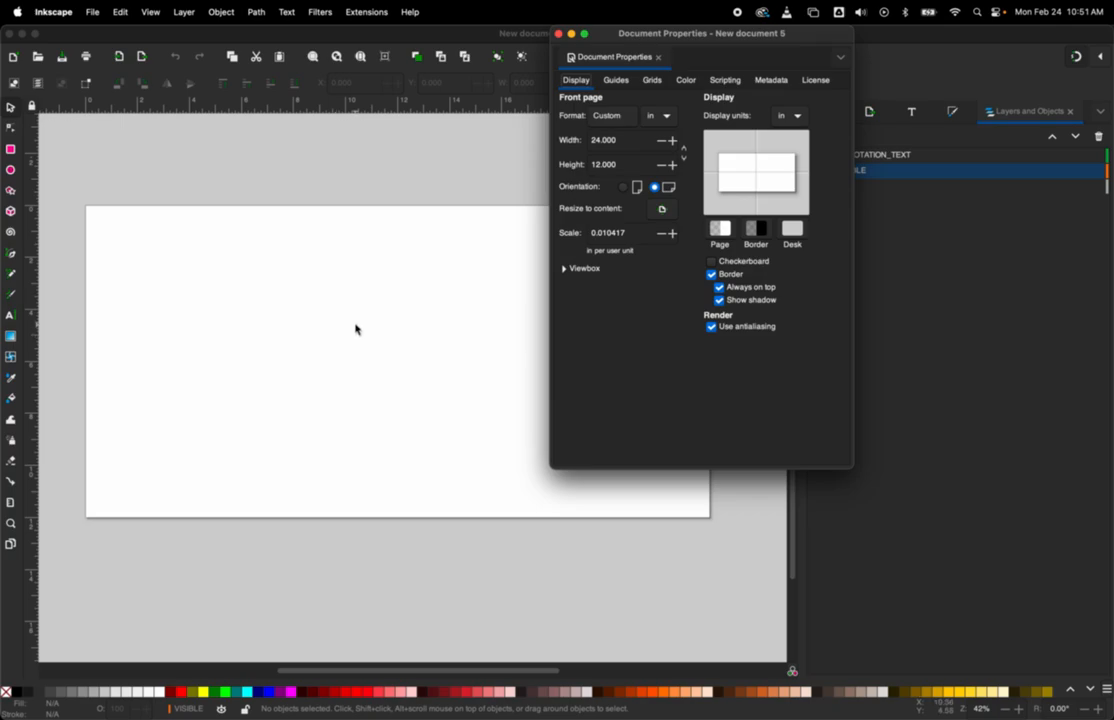
double_click(613, 139)
type("4")
key("Tab")
type("2")
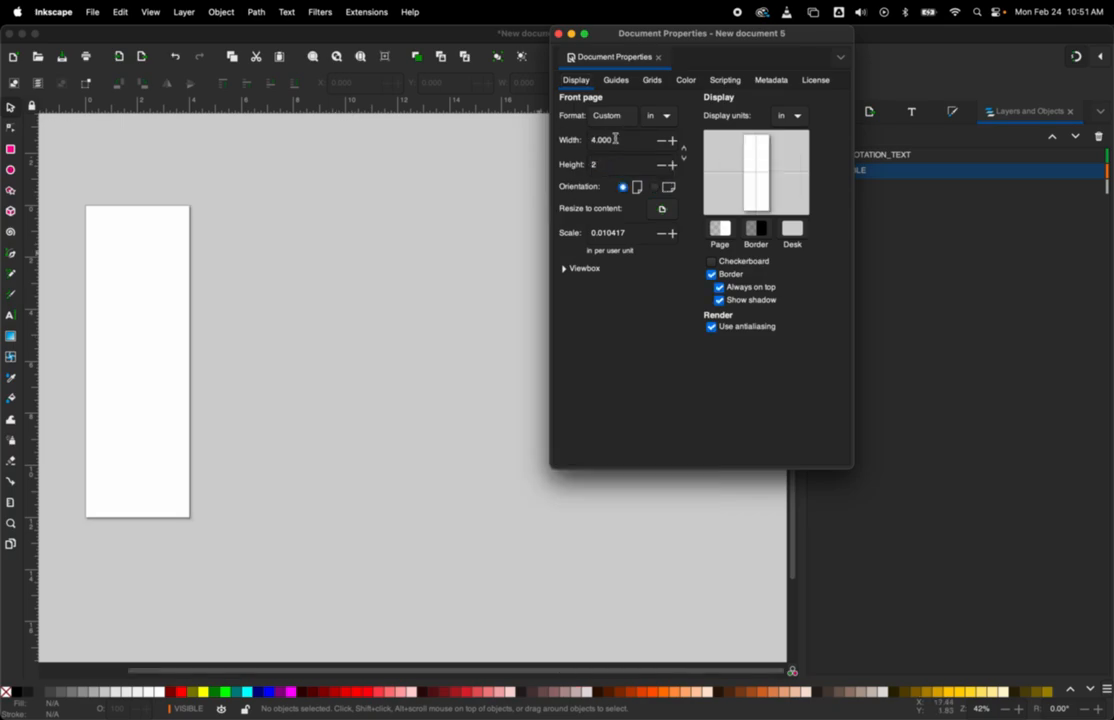
key("Return")
Step: Review the page's unit and format options without changing them, and close the document properties
left_click(661, 117)
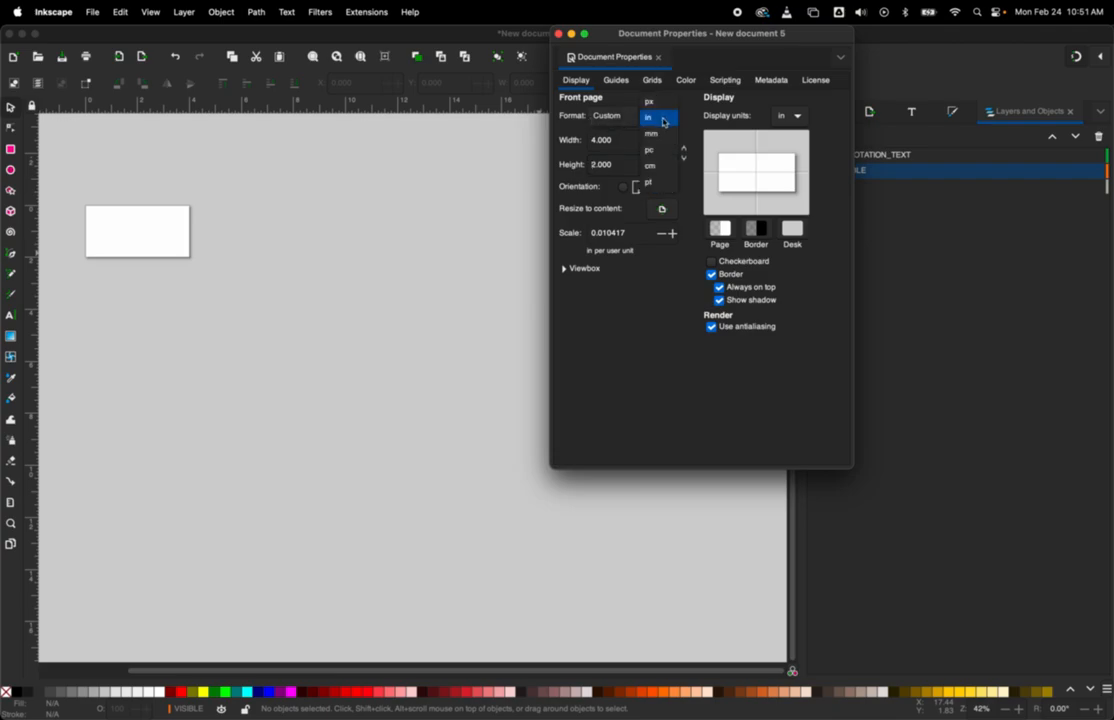
left_click(606, 122)
left_click(608, 121)
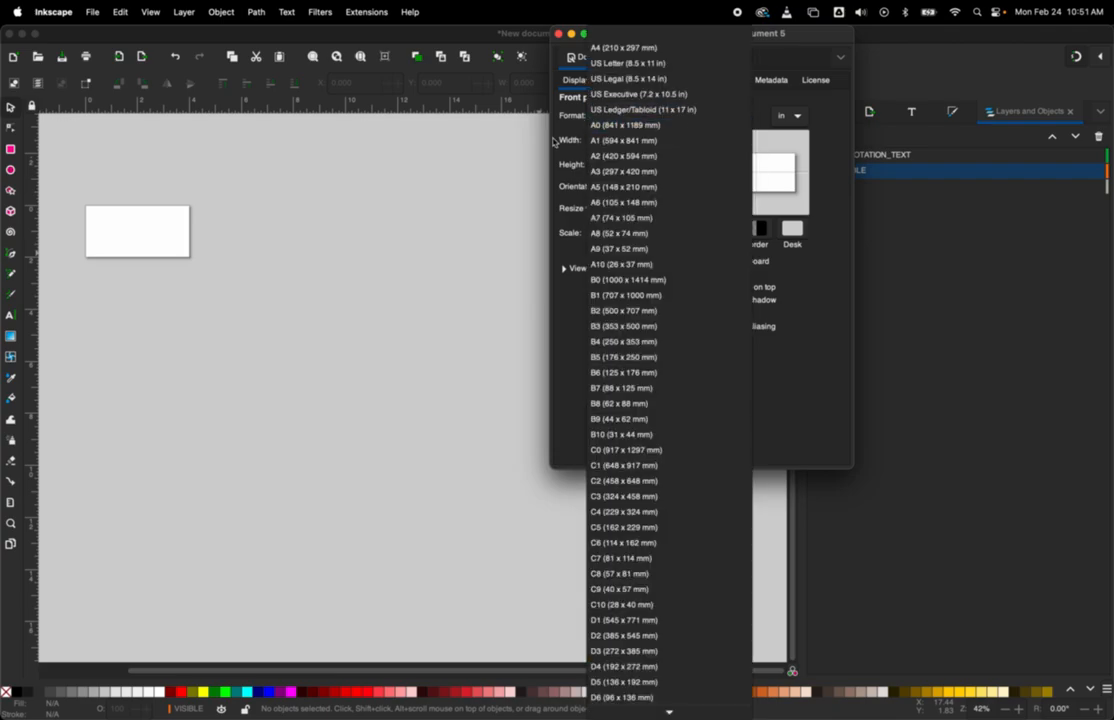
left_click(553, 138)
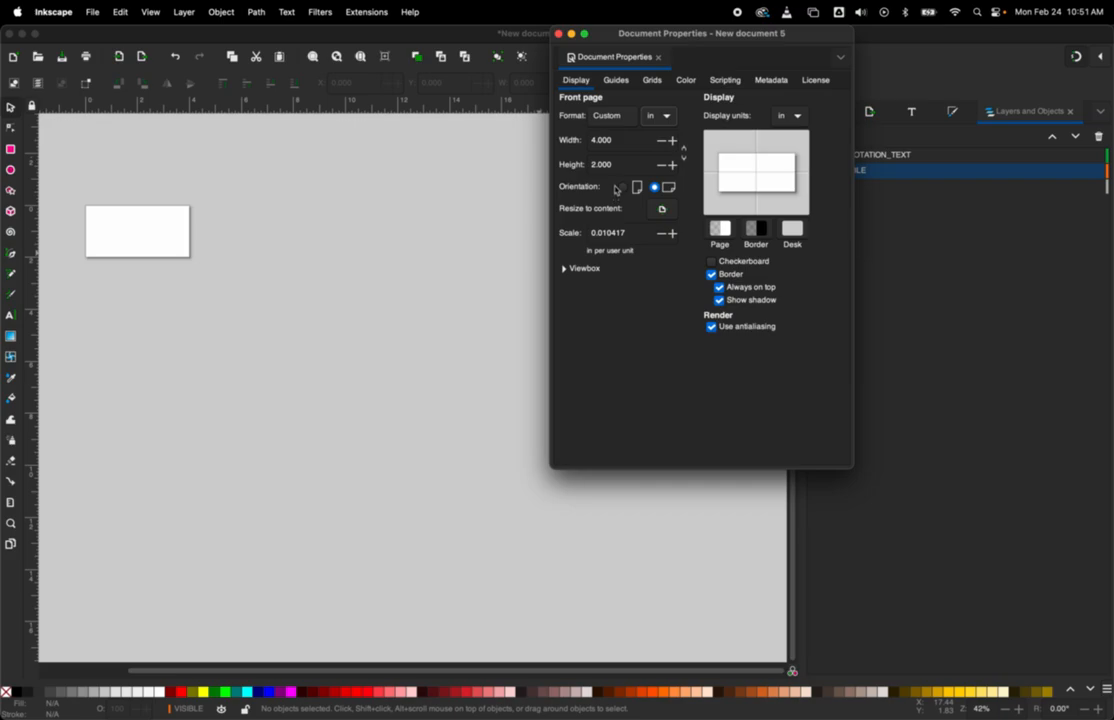
left_click(559, 34)
left_click_drag(222, 232, 525, 384)
scroll(490, 386, "up", 4)
scroll(455, 385, "down", 5)
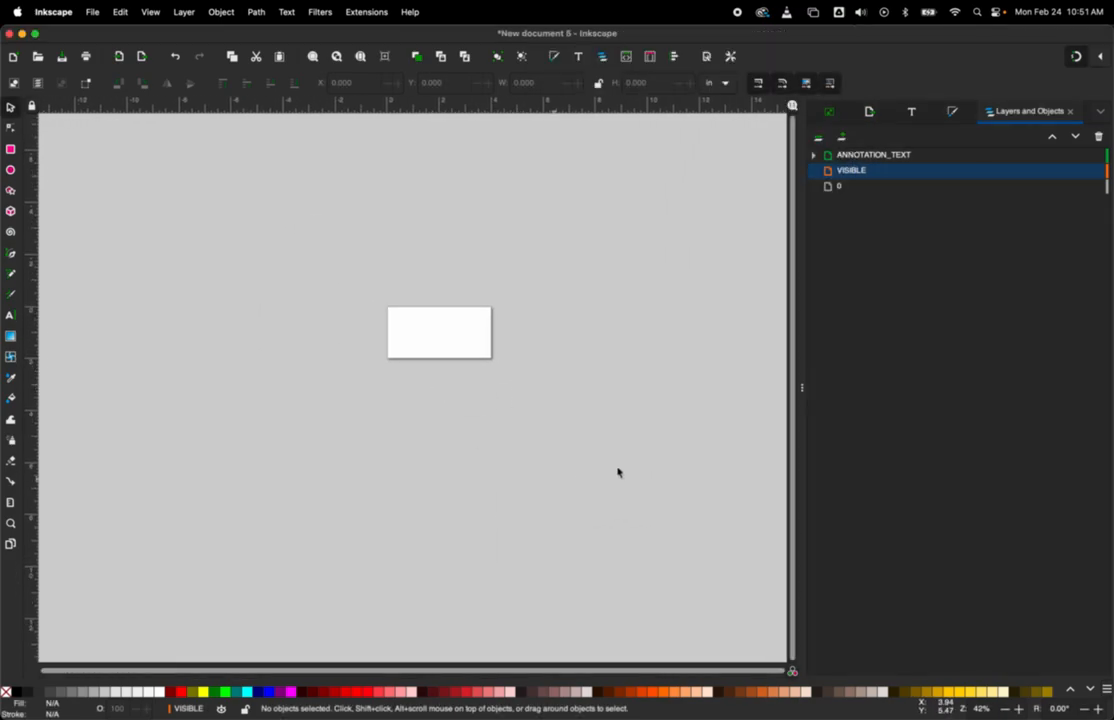
Step: Save the document as an Inkscape SVG named with the author's last name and first initial followed by _Jets_magnet
left_click(92, 12)
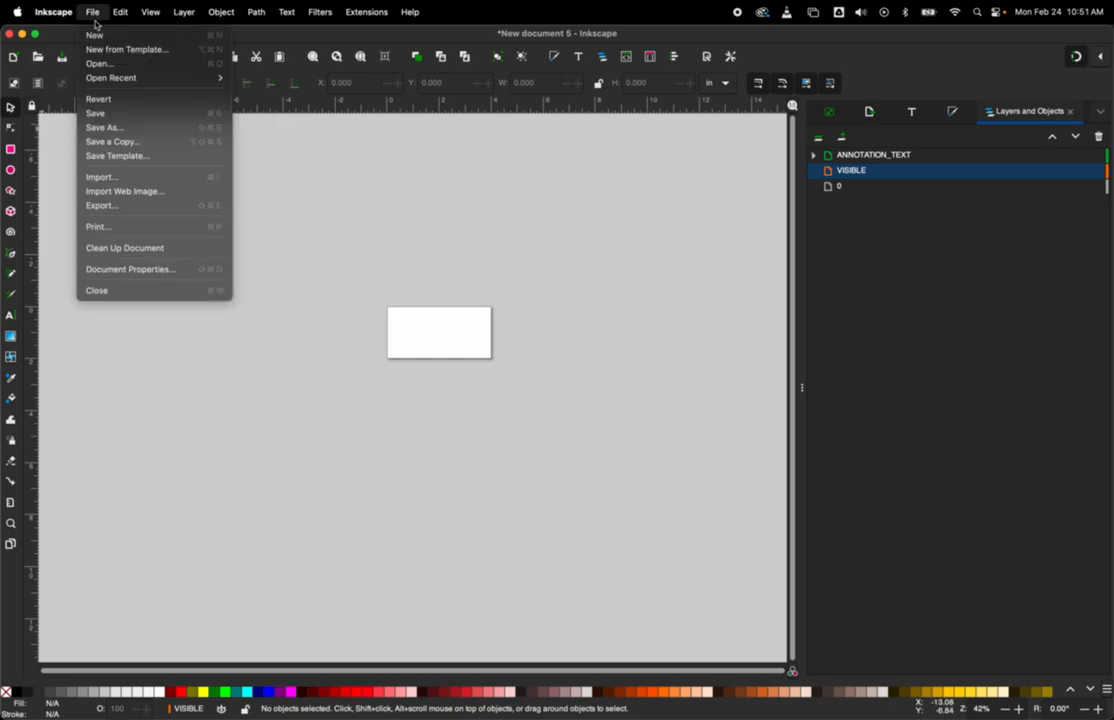
left_click(131, 125)
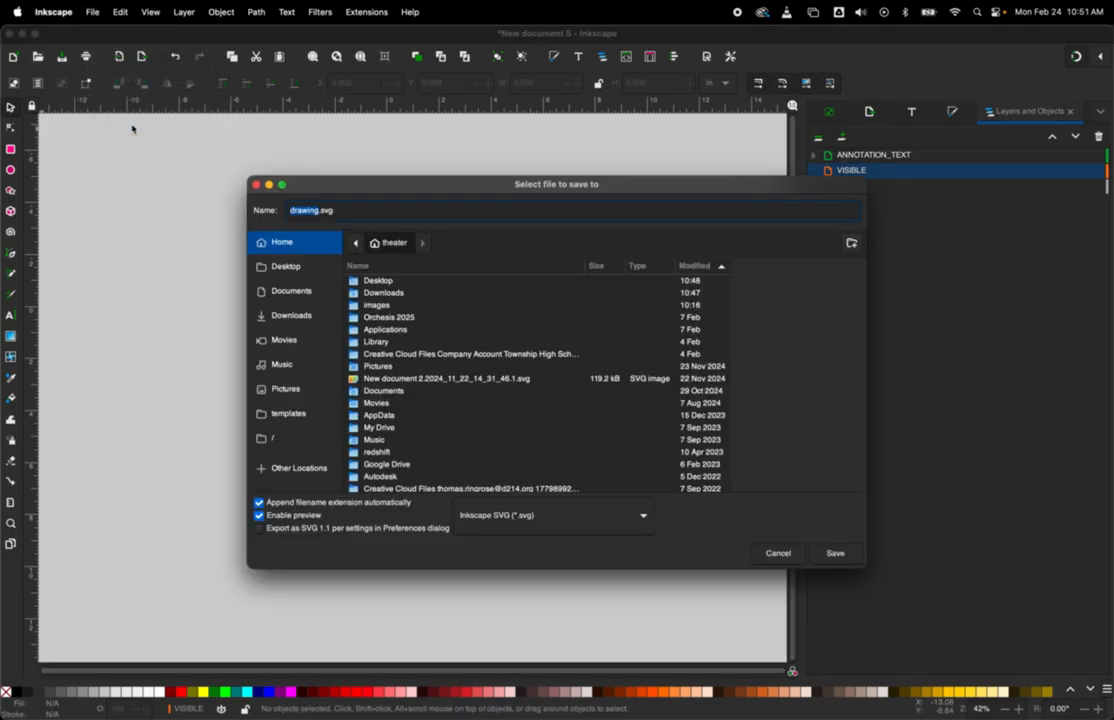
type("ribg")
type("ringrose_t_Jets_mag")
type("net")
left_click(846, 558)
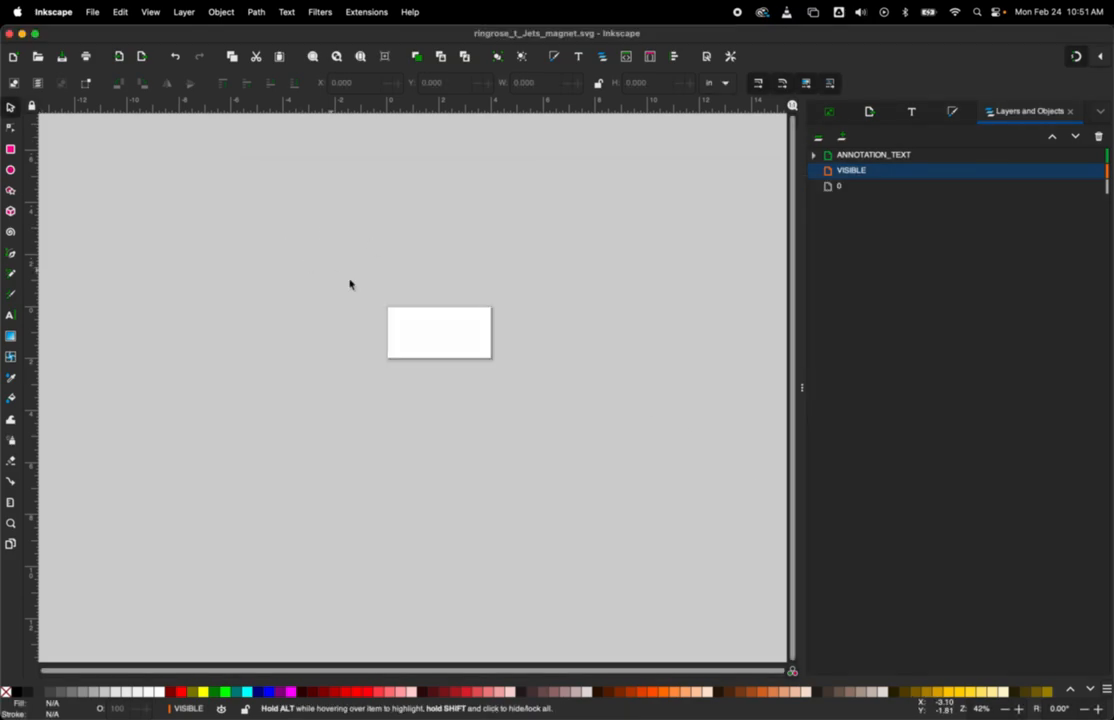
Step: Switch to the Laser Demo Part Studio in Onshape
scroll(477, 303, "down", 3)
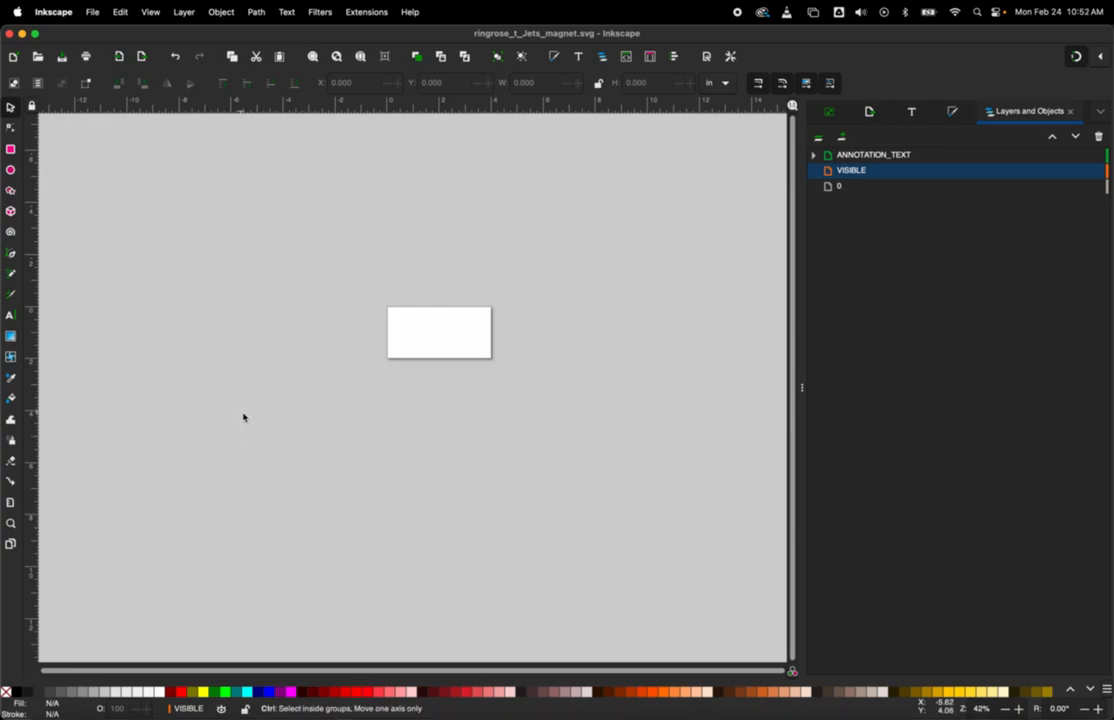
key("ctrl+Up")
left_click(483, 337)
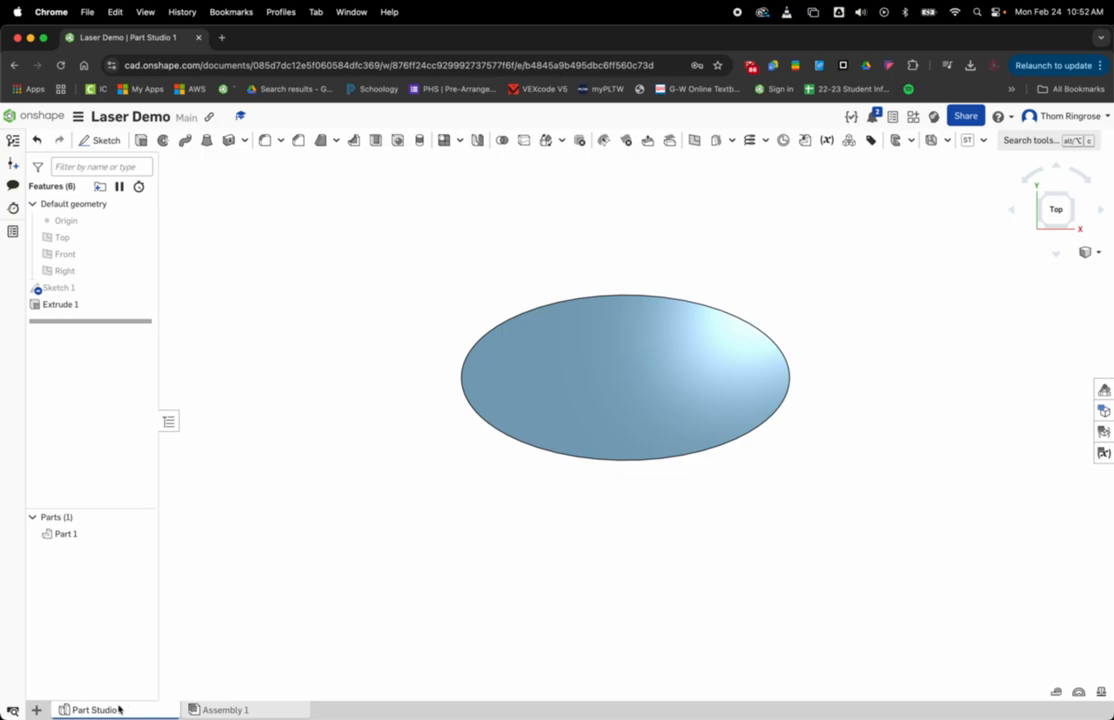
Step: Examine Sketch 1 and the extruded ellipse, viewing the part at an angle and from the top
double_click(48, 287)
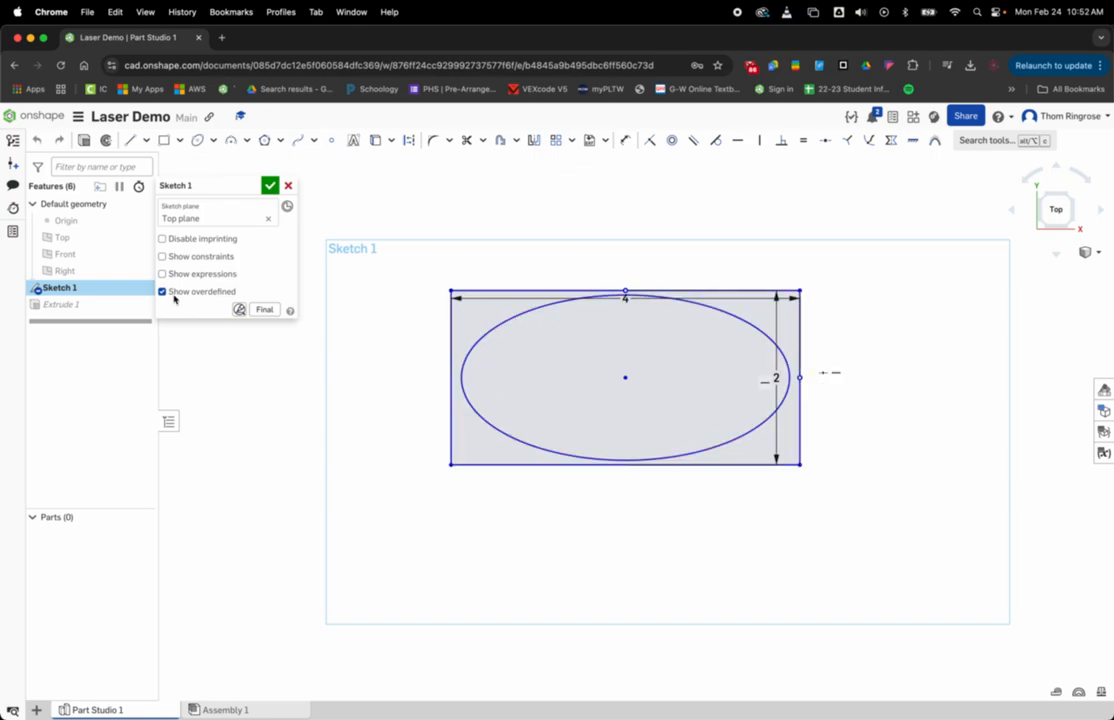
left_click(270, 185)
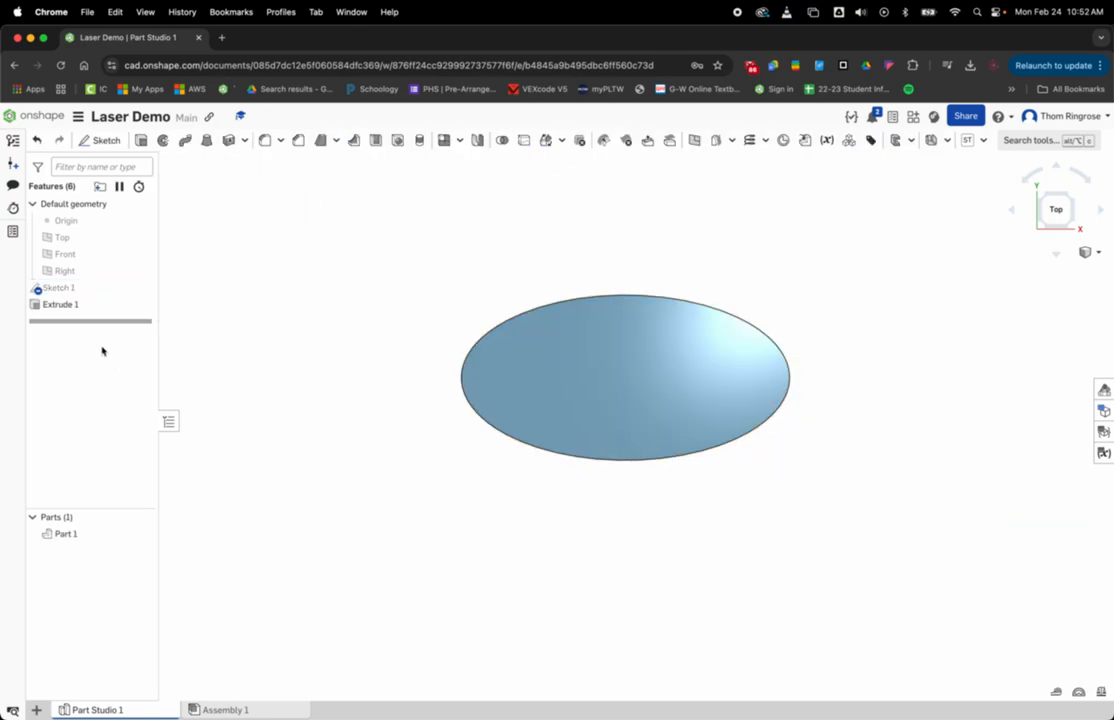
left_click_drag(413, 462, 502, 522)
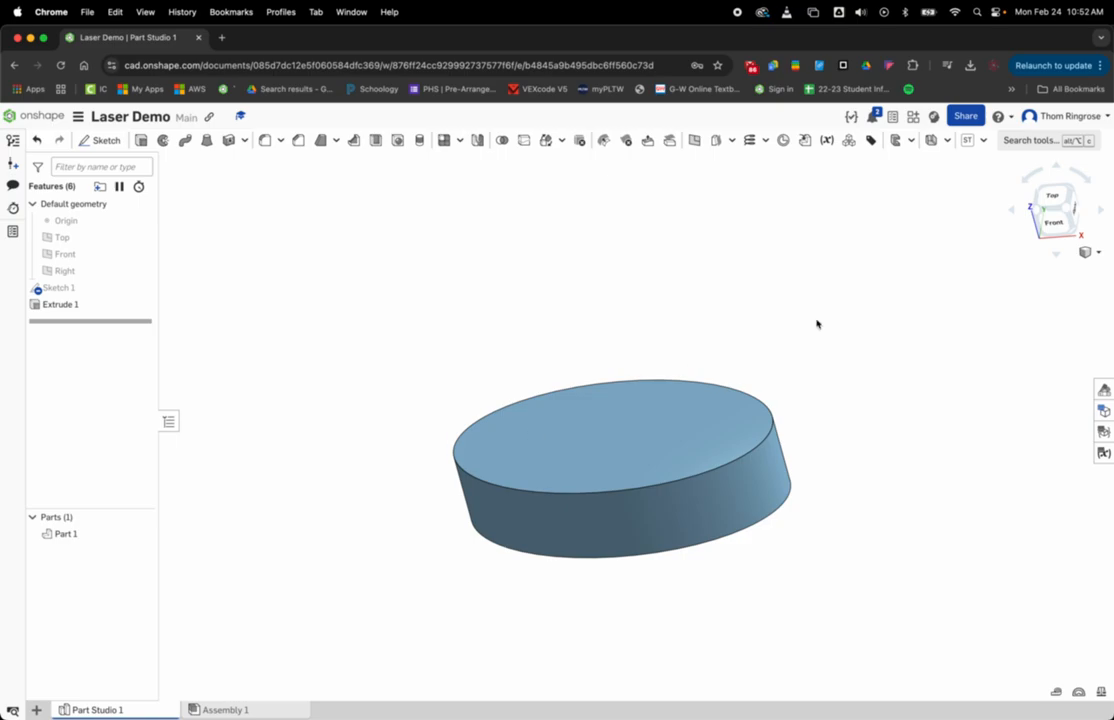
left_click(1052, 194)
scroll(527, 450, "up", 3)
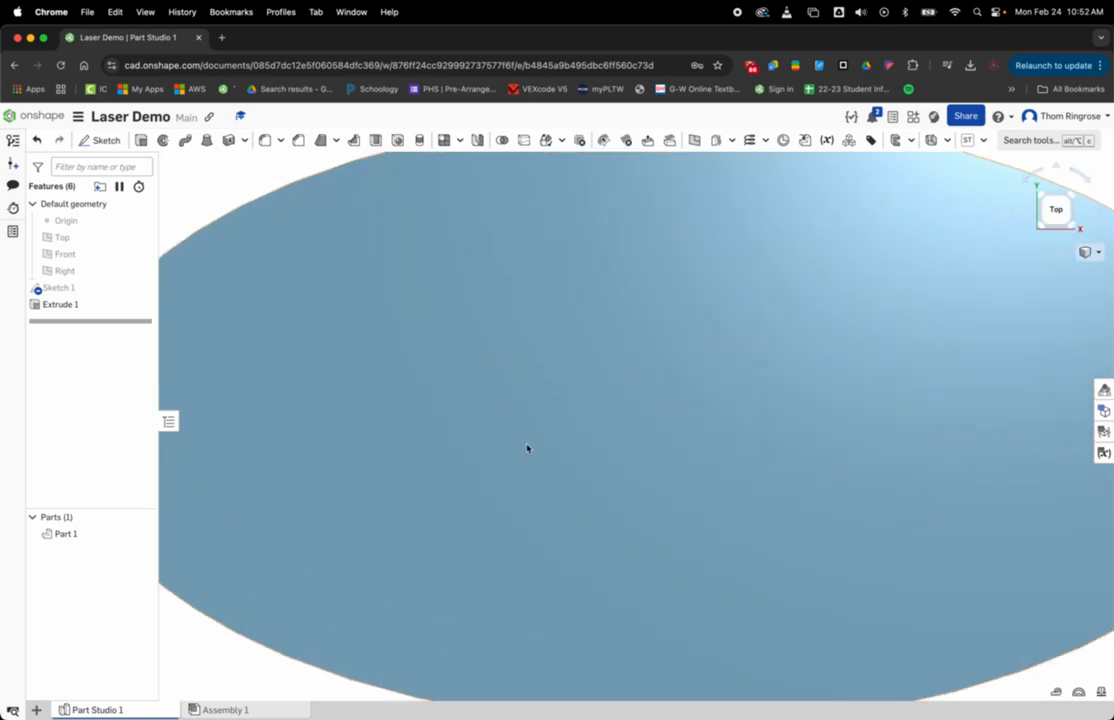
scroll(527, 450, "down", 7)
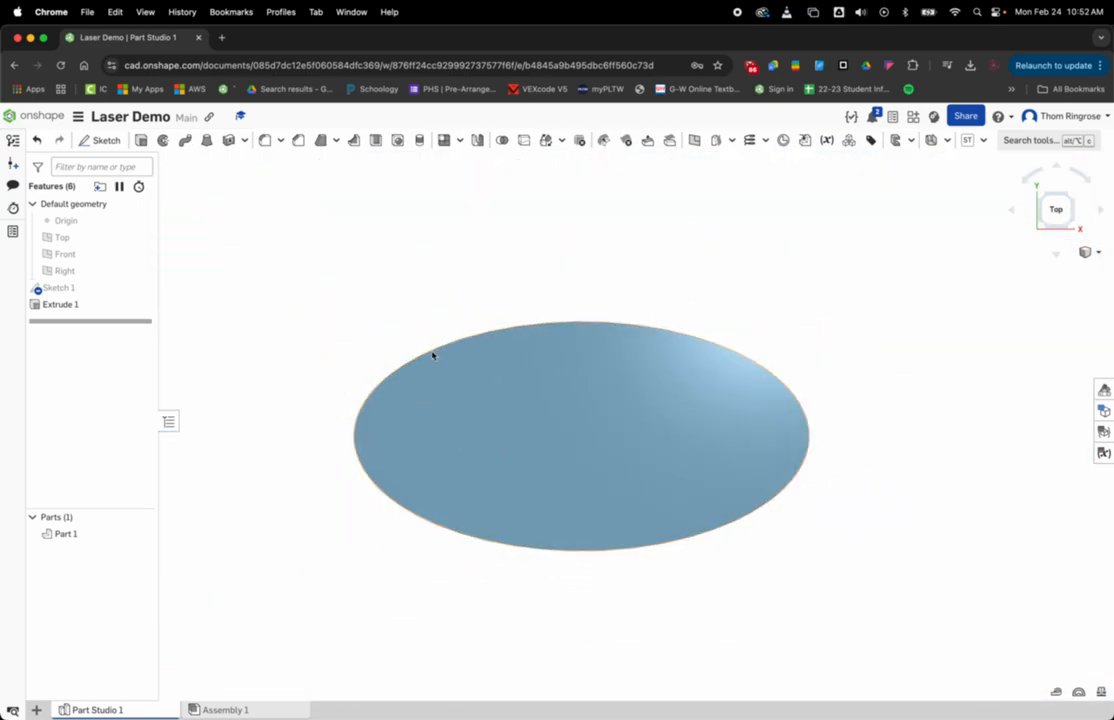
Step: Create a drawing from the ANSI_A_INCH.dwt template with no views
left_click(37, 711)
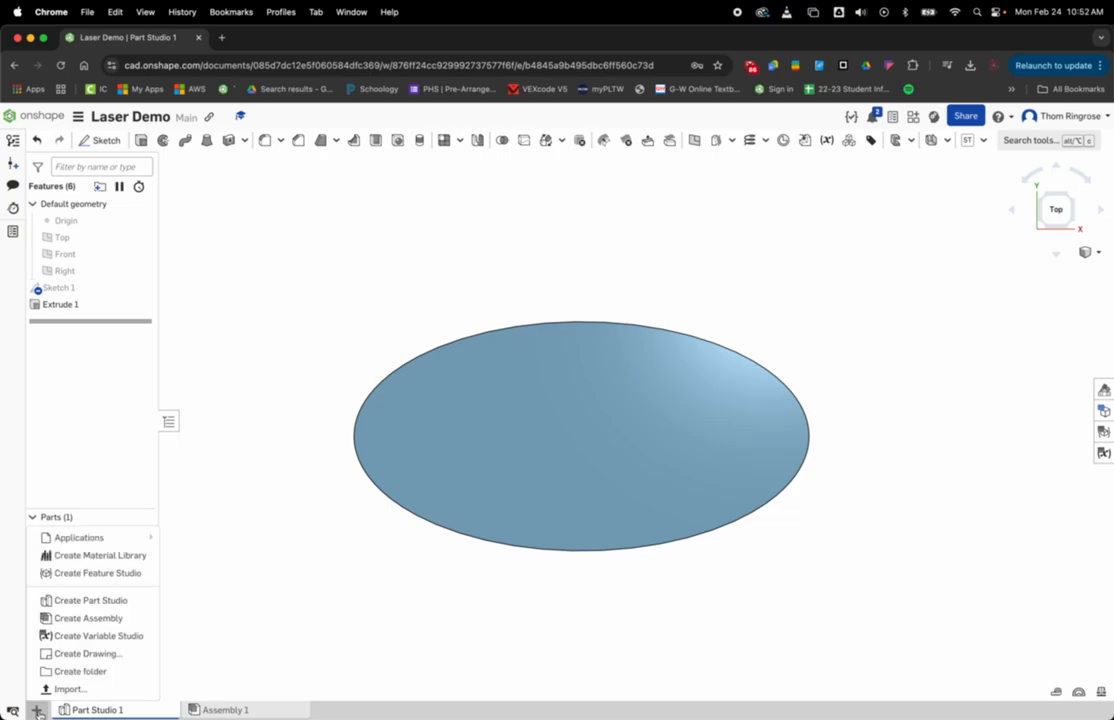
left_click(116, 658)
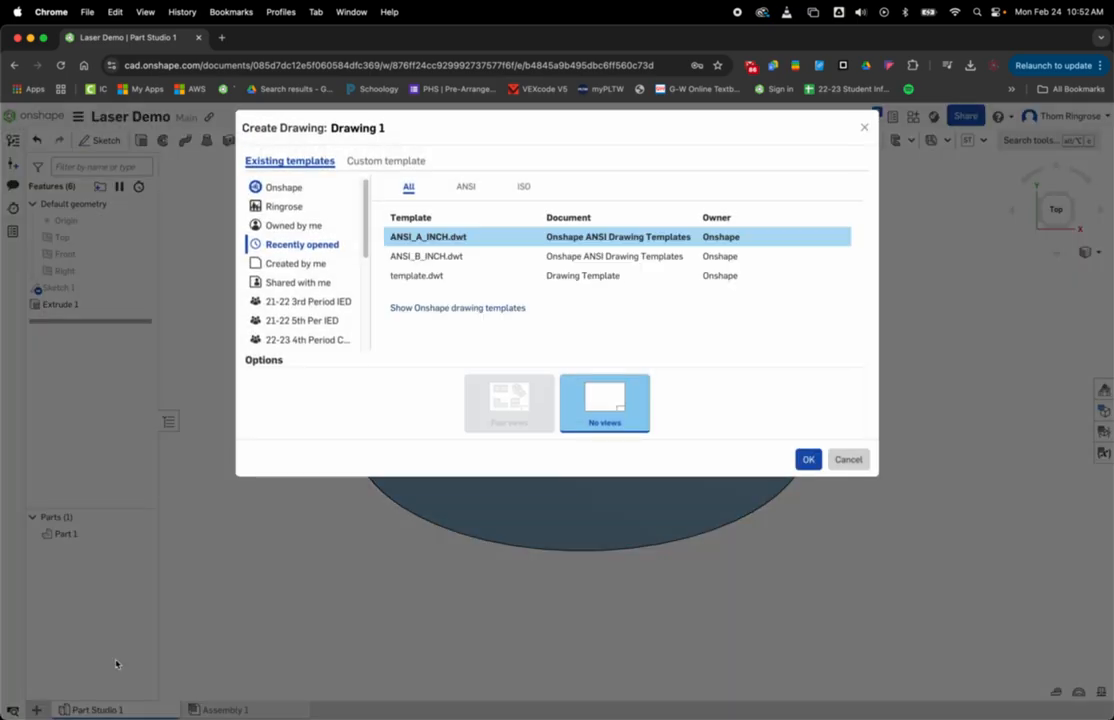
left_click(430, 243)
left_click(812, 461)
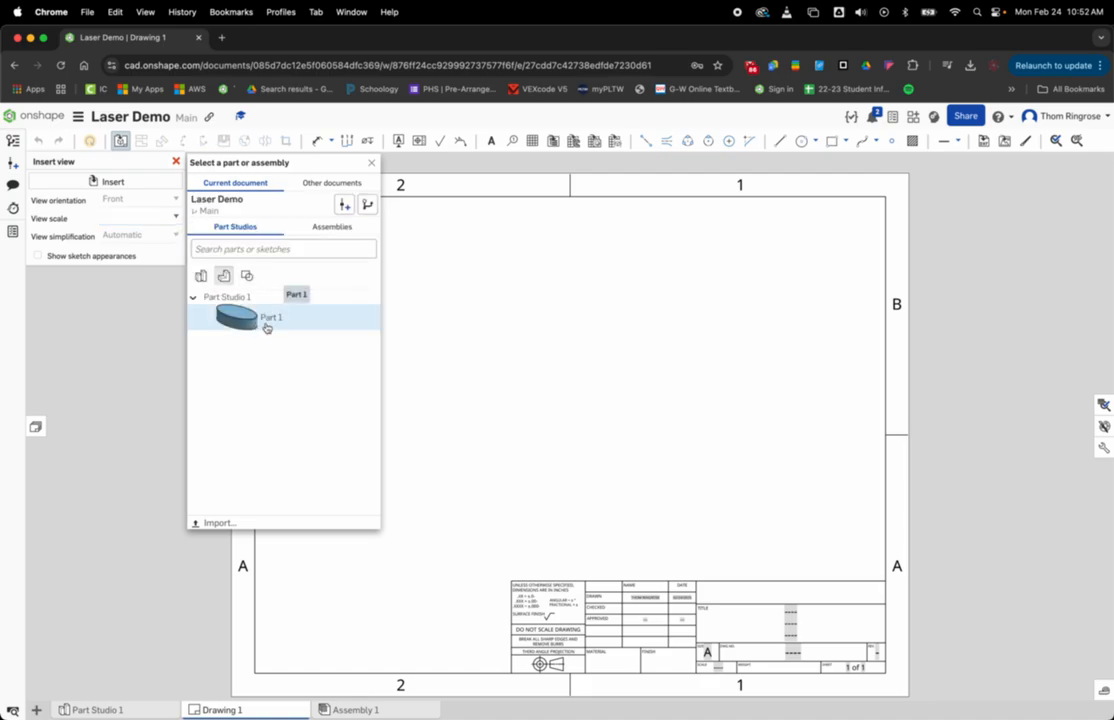
Step: Insert a Top view of Part 1 at 1:1 scale near the middle of the drawing sheet, without any projected views
left_click(260, 327)
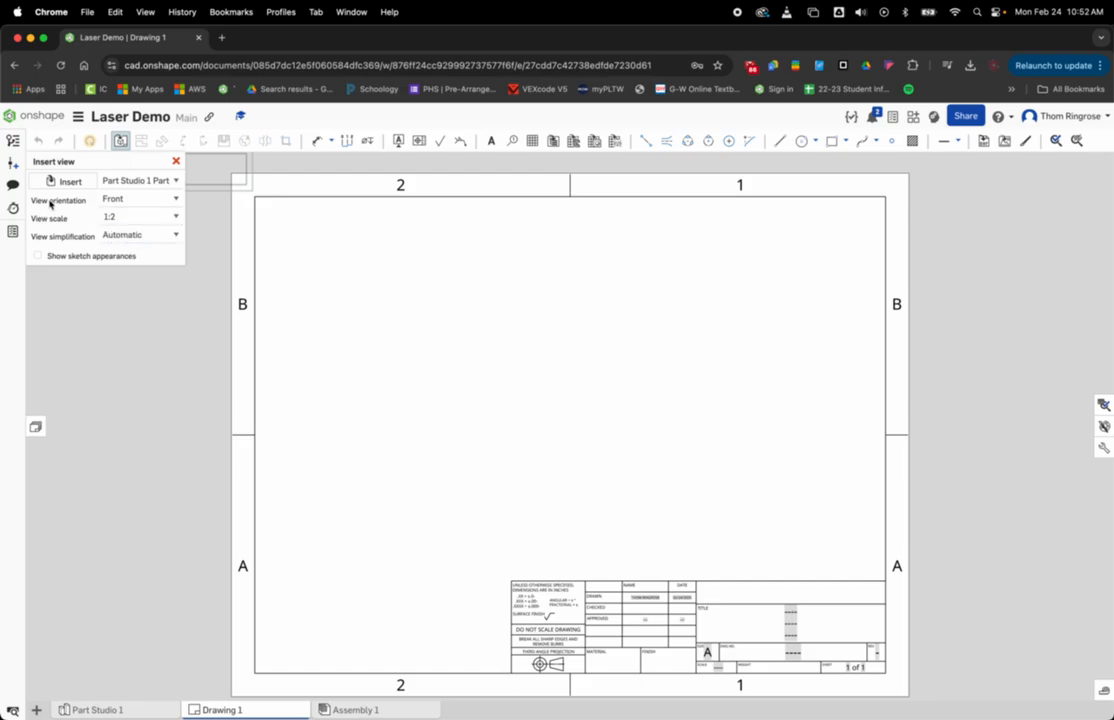
left_click(127, 200)
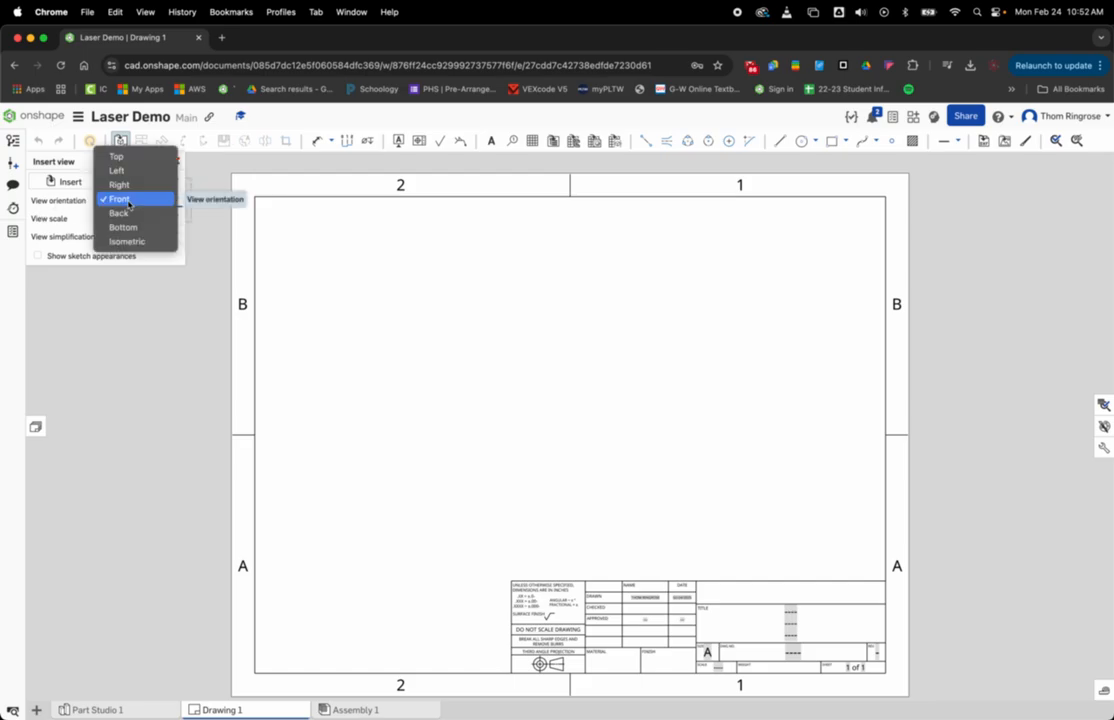
left_click(132, 157)
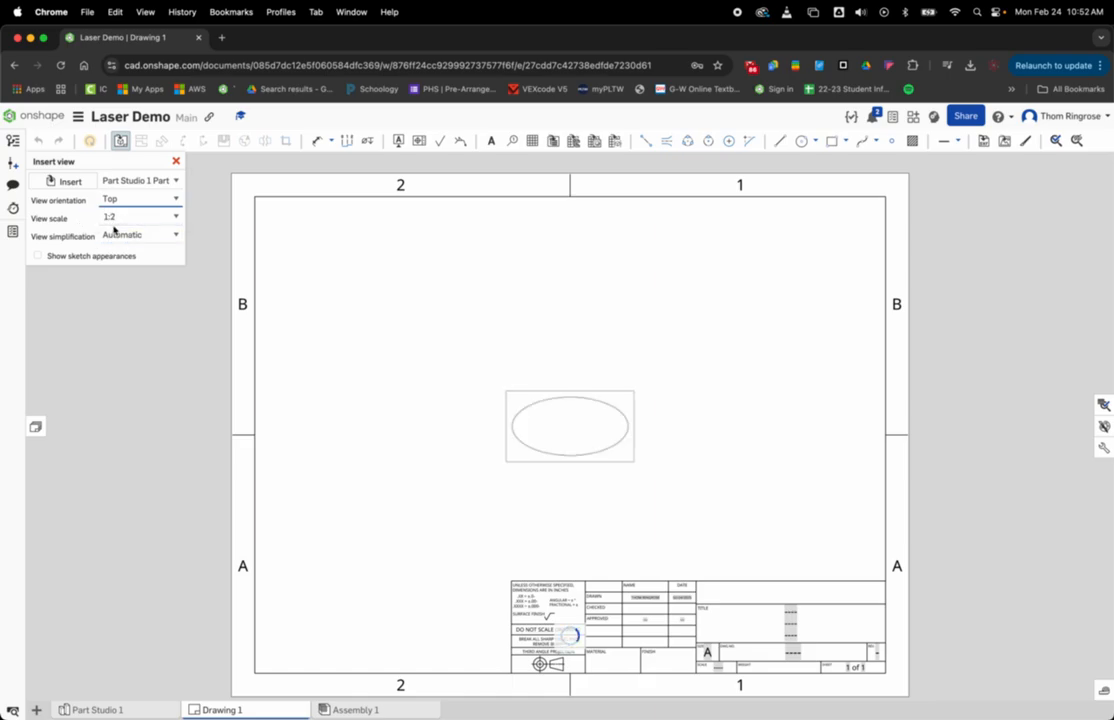
left_click(104, 217)
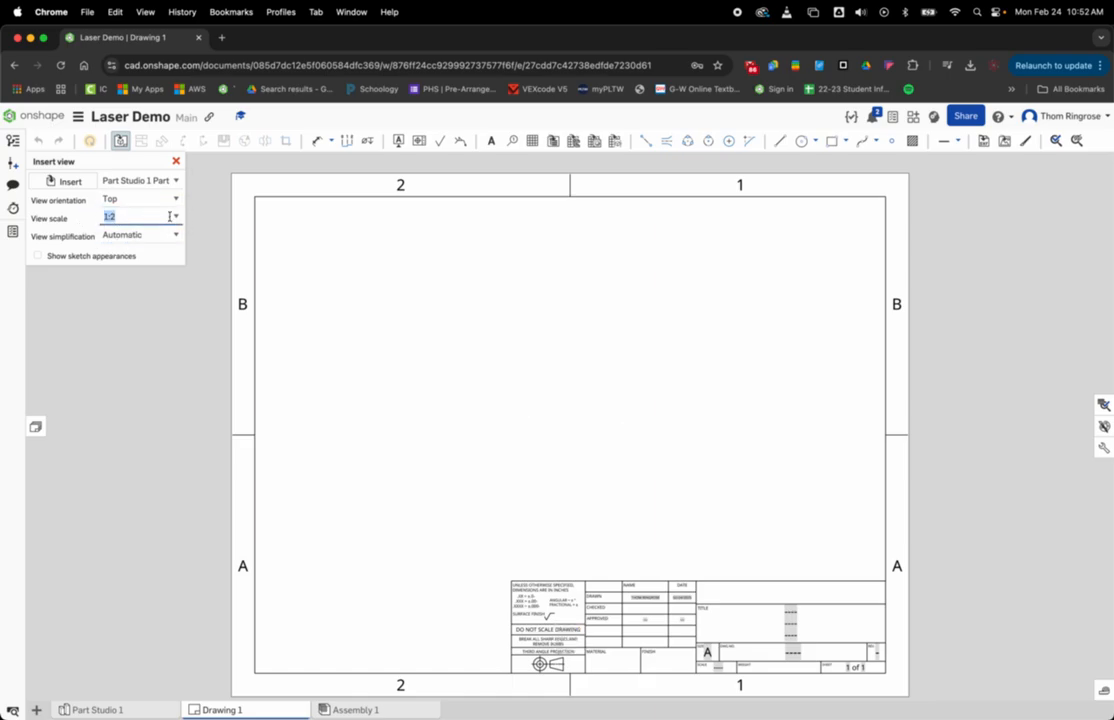
left_click(175, 217)
scroll(169, 248, "up", 1)
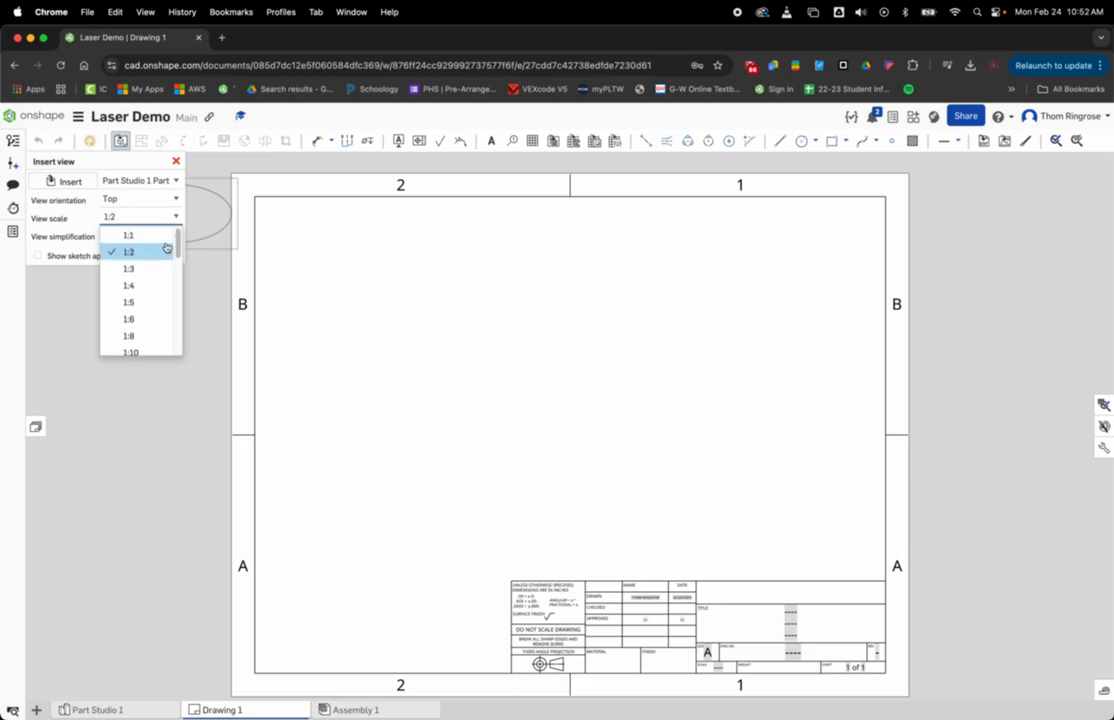
left_click(130, 236)
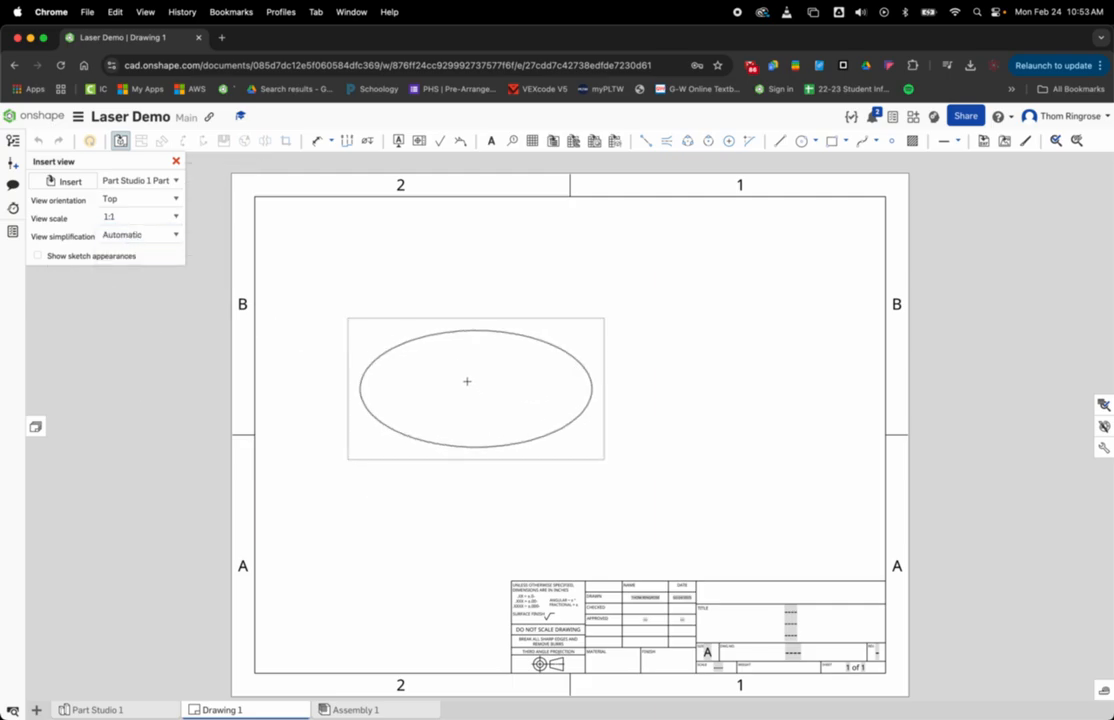
left_click(596, 386)
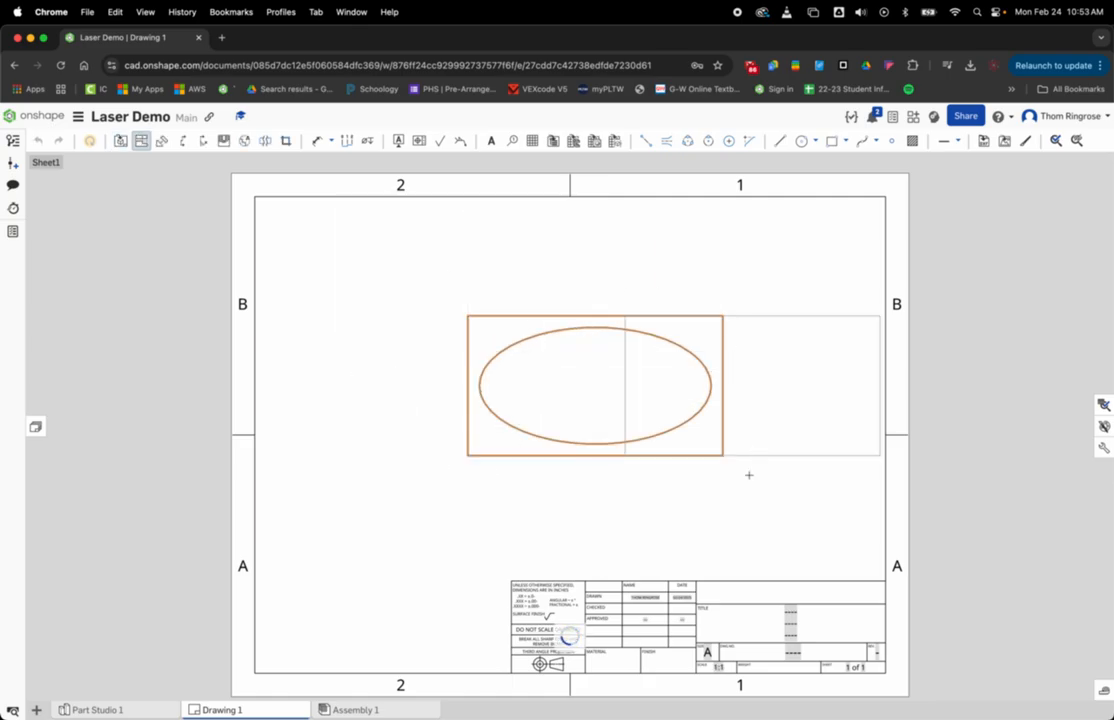
key("Escape")
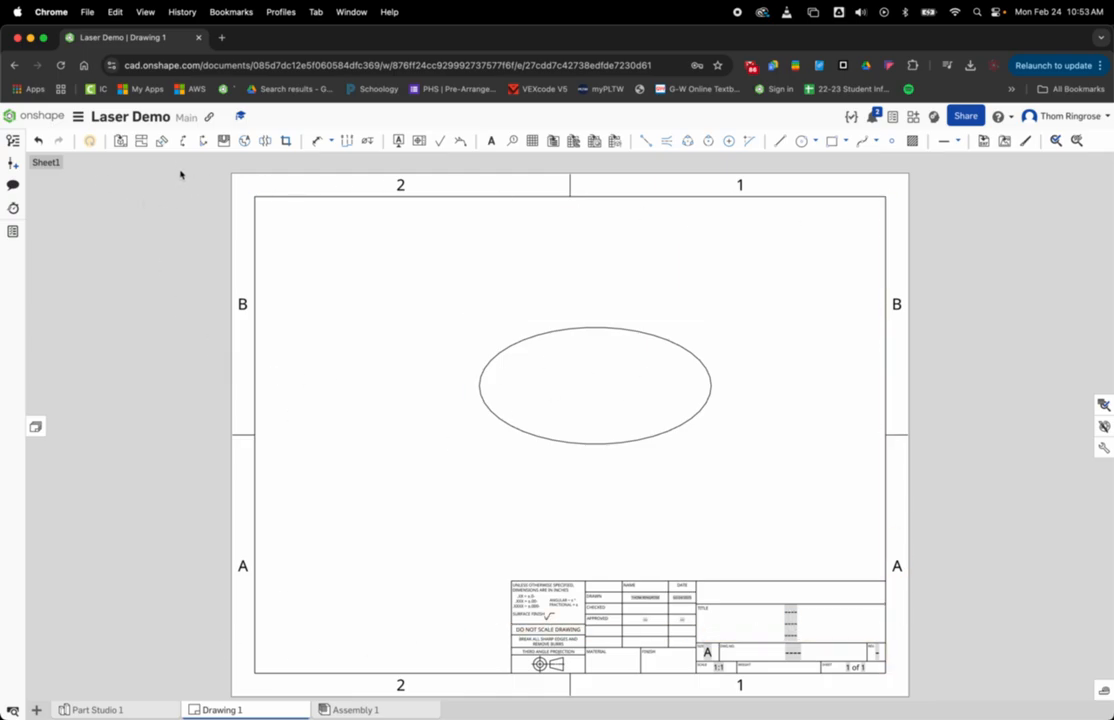
Step: Delete the sheet's left border with its zone letters, the right and lower border lines, and the entire title block
mouse_move(117, 170)
left_mouse_down()
mouse_move(308, 318)
mouse_move(297, 698)
left_mouse_up()
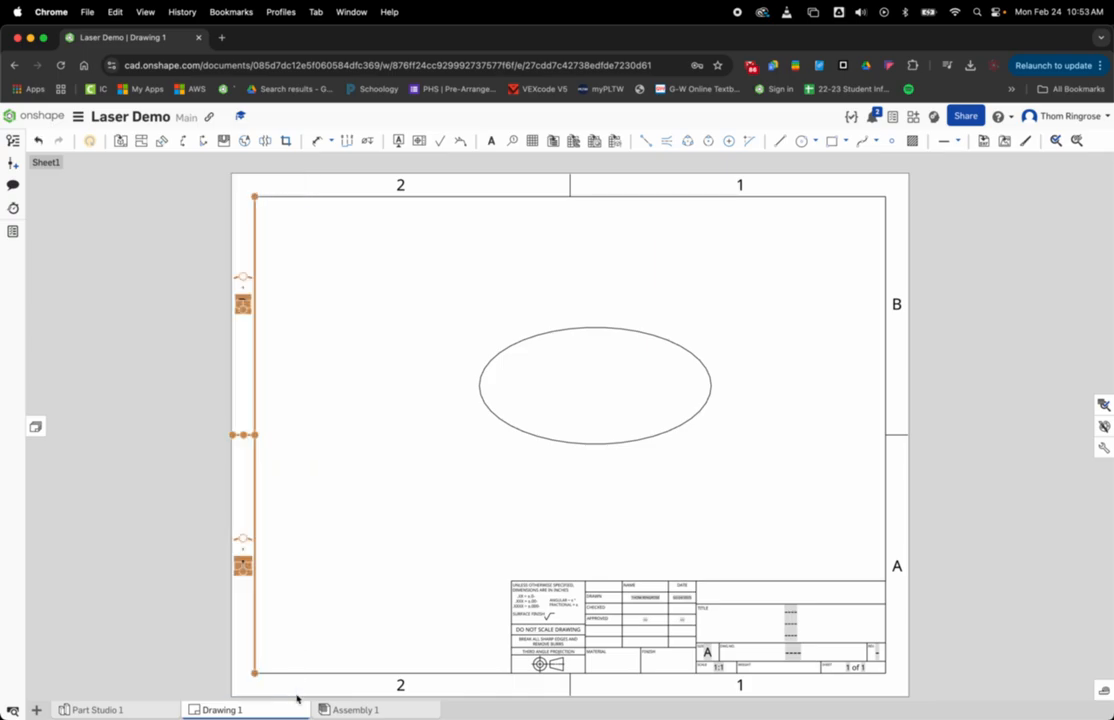
key("Delete")
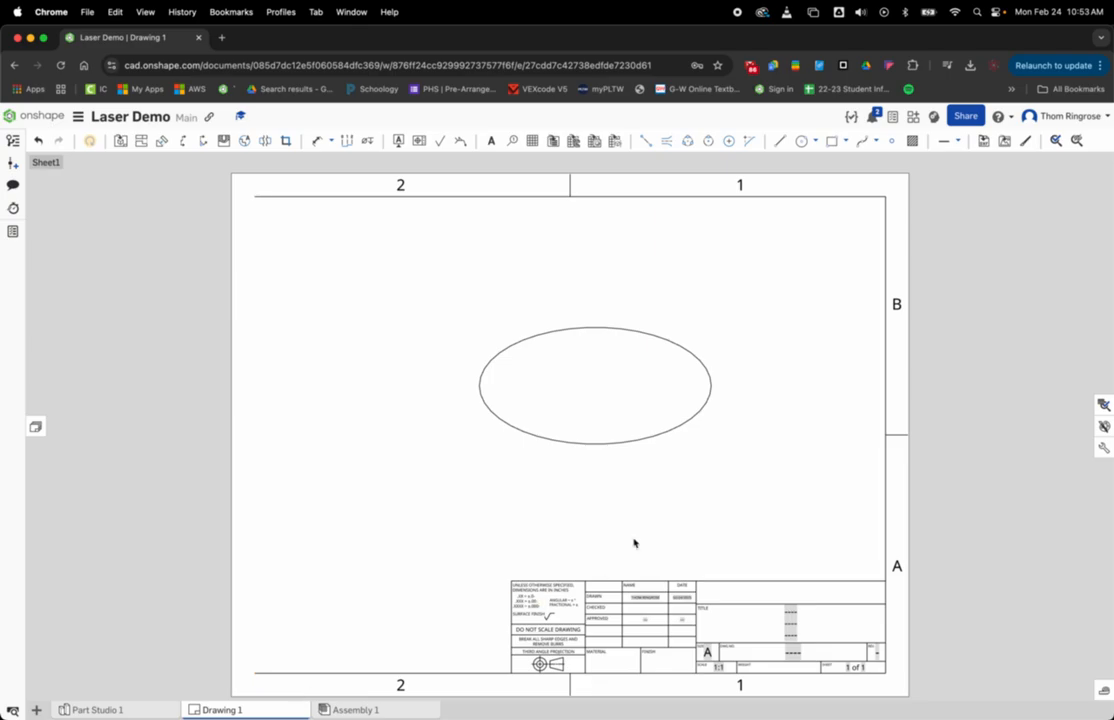
left_click_drag(353, 551, 368, 576)
left_click_drag(986, 499, 661, 688)
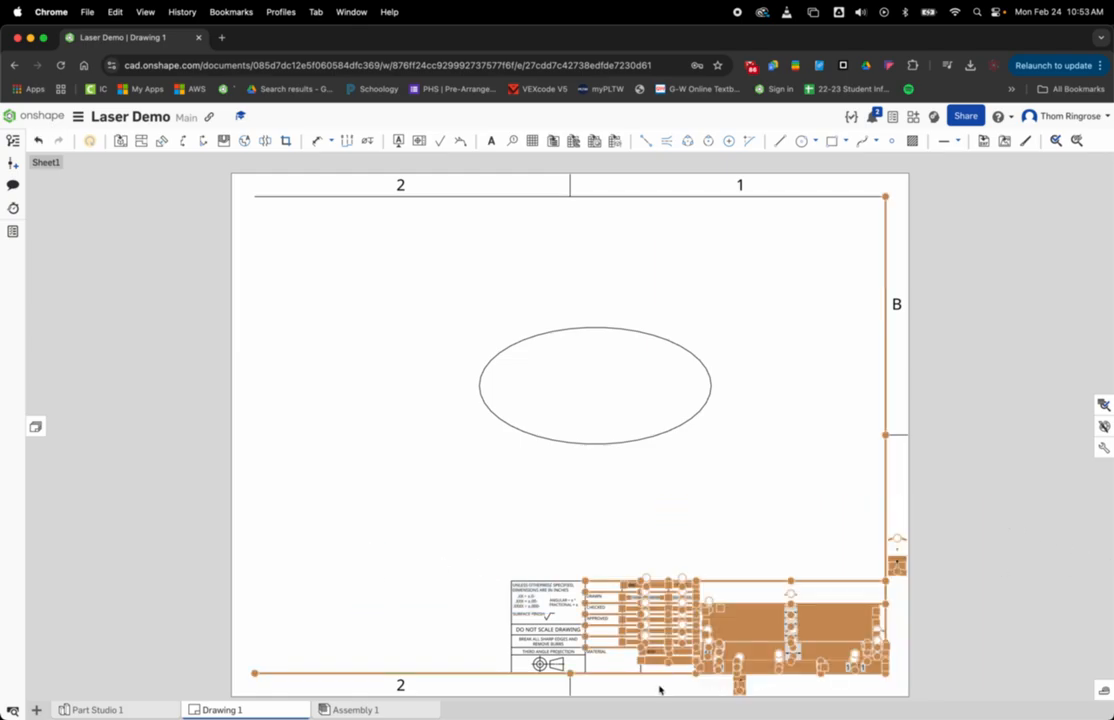
key("Delete")
left_click_drag(745, 570, 319, 697)
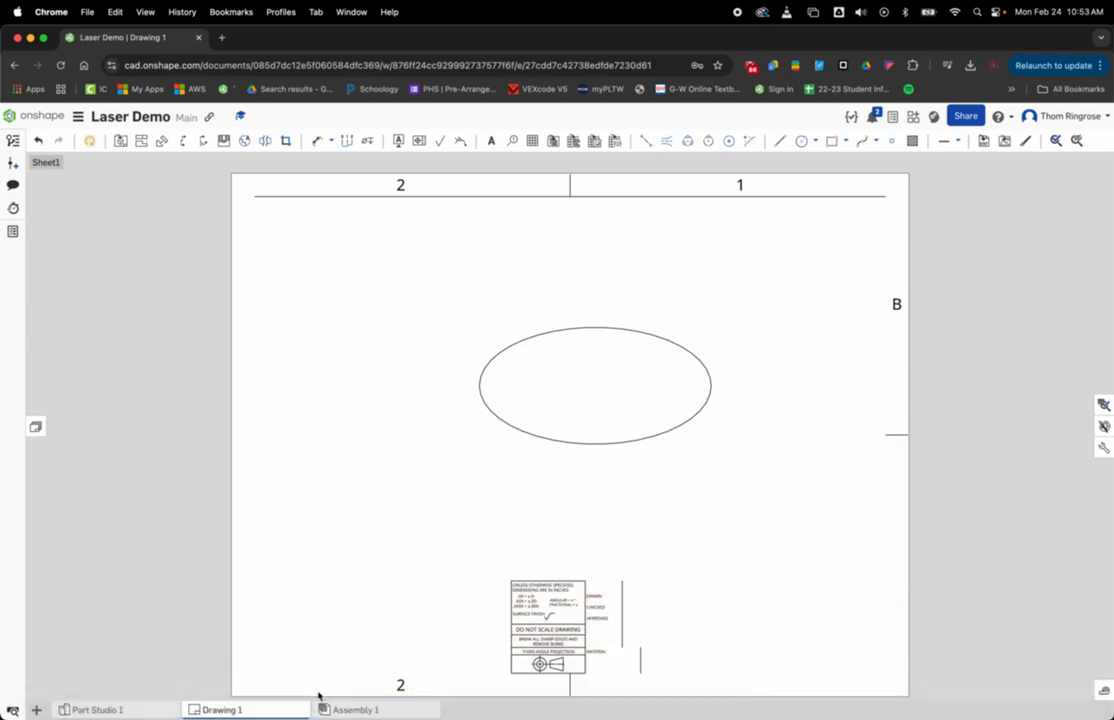
left_click_drag(341, 549, 713, 701)
scroll(713, 701, "down", 3)
left_click_drag(318, 385, 745, 612)
key("Delete")
Step: Delete the remaining upper border lines, zone numbers and zone B markings, leaving only the ellipse on the sheet
scroll(783, 654, "up", 4)
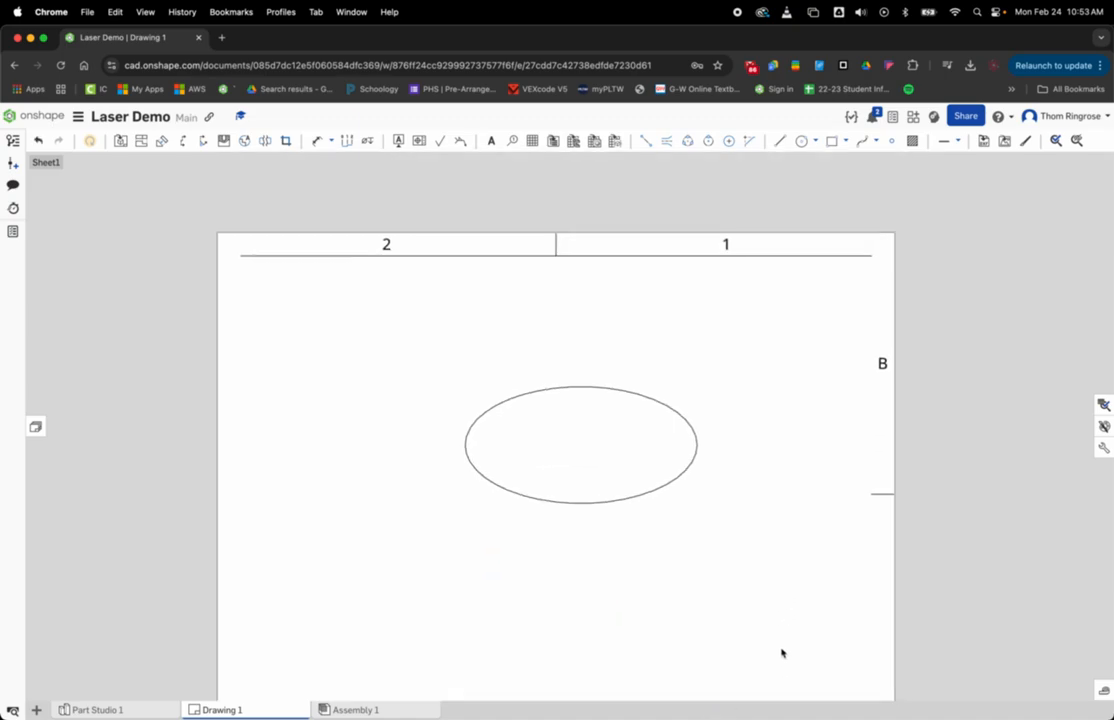
left_click_drag(966, 537, 834, 190)
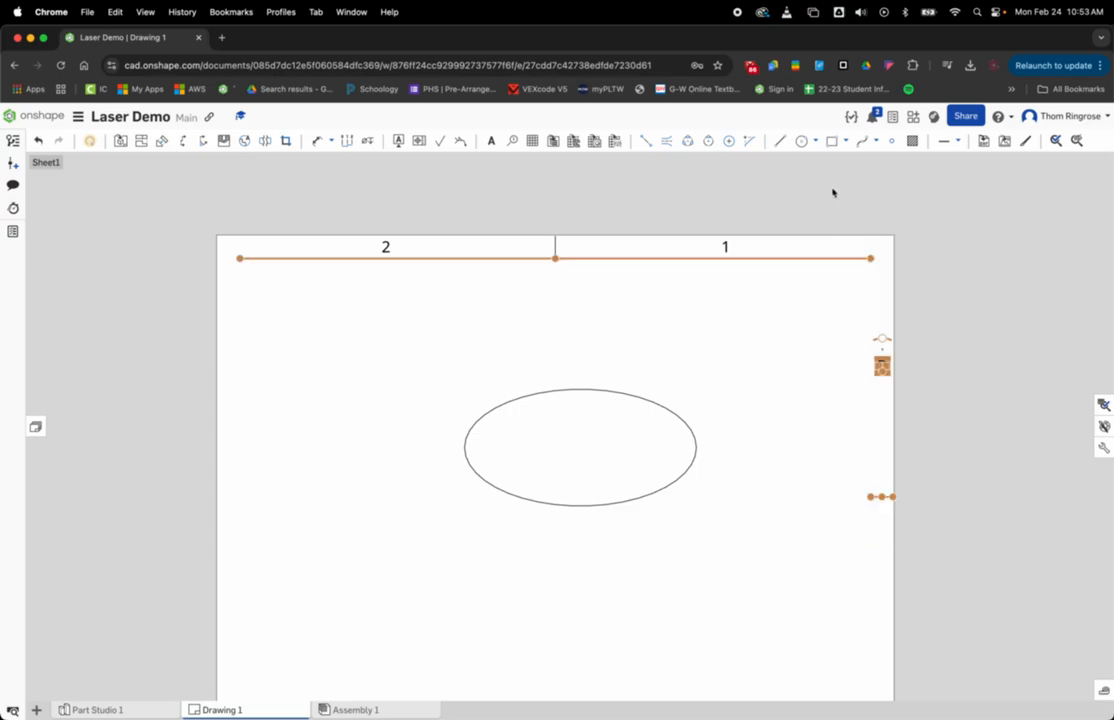
key("Delete")
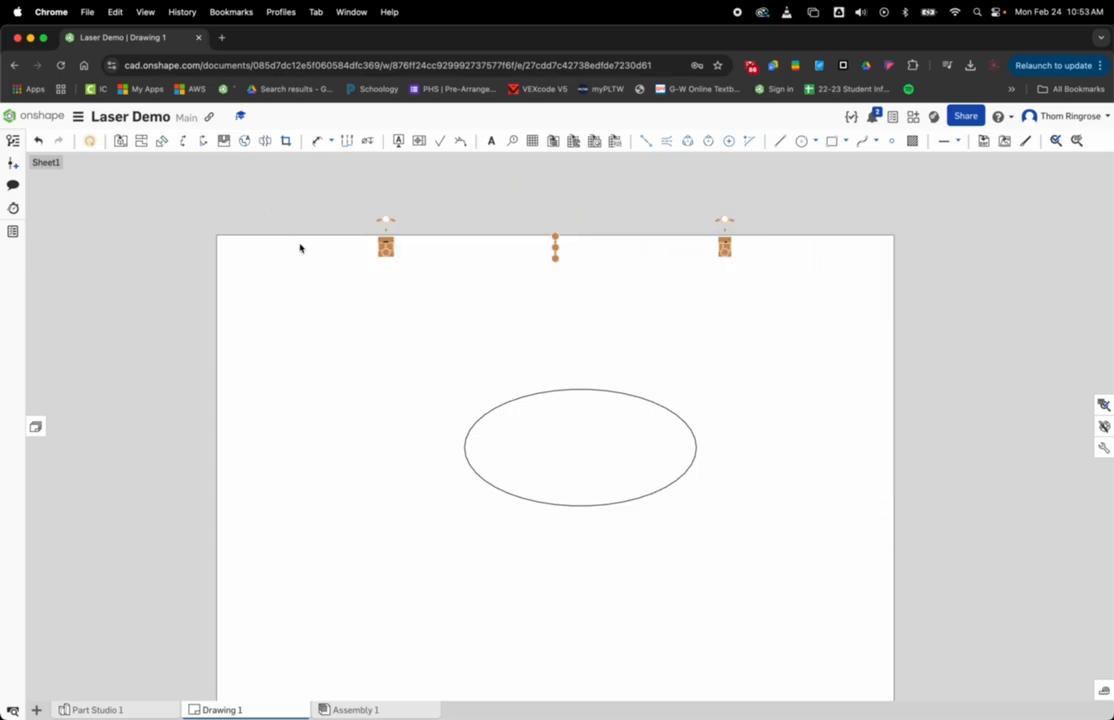
left_click_drag(428, 355, 416, 269)
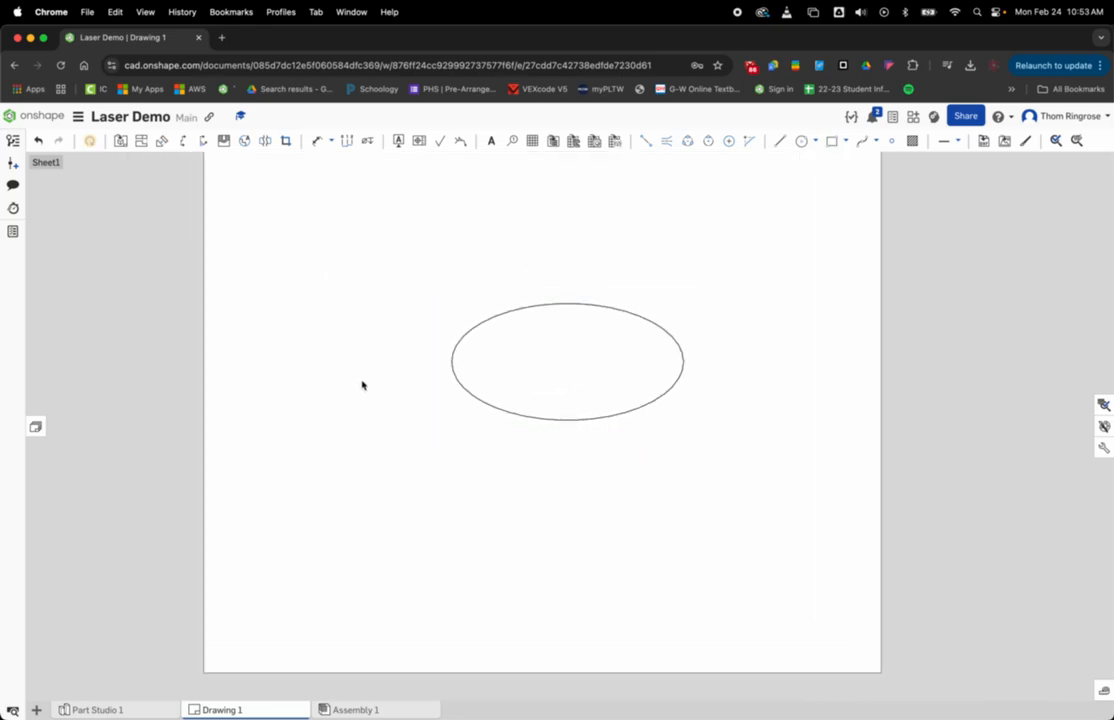
Step: Export Drawing 1 as an SVG named with the author's last name and first initial followed by _Jets_Magnet, using Download and store file in a new tab
right_click(220, 712)
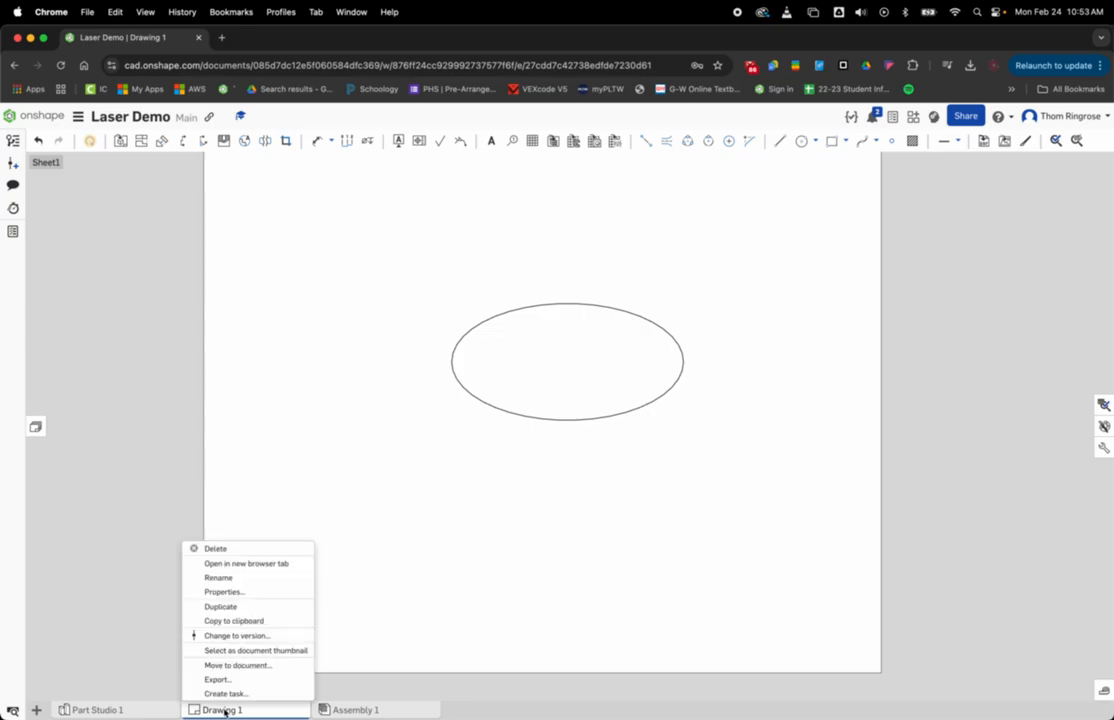
left_click(244, 681)
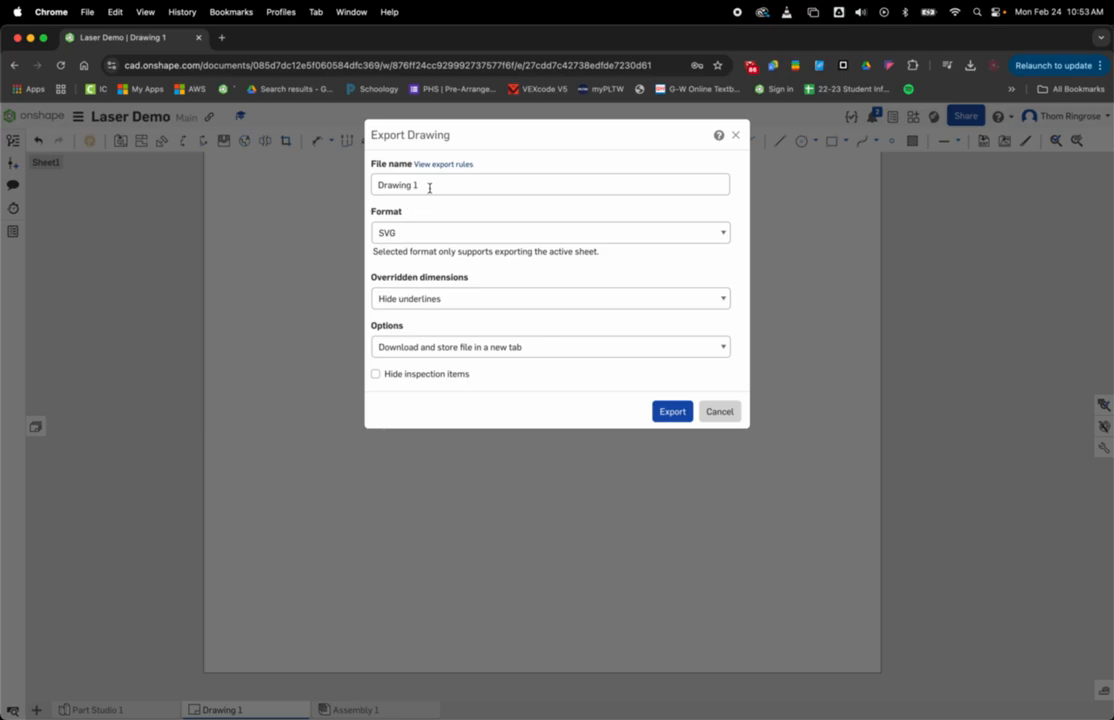
type("Ringrose_T_Jets_Magnet")
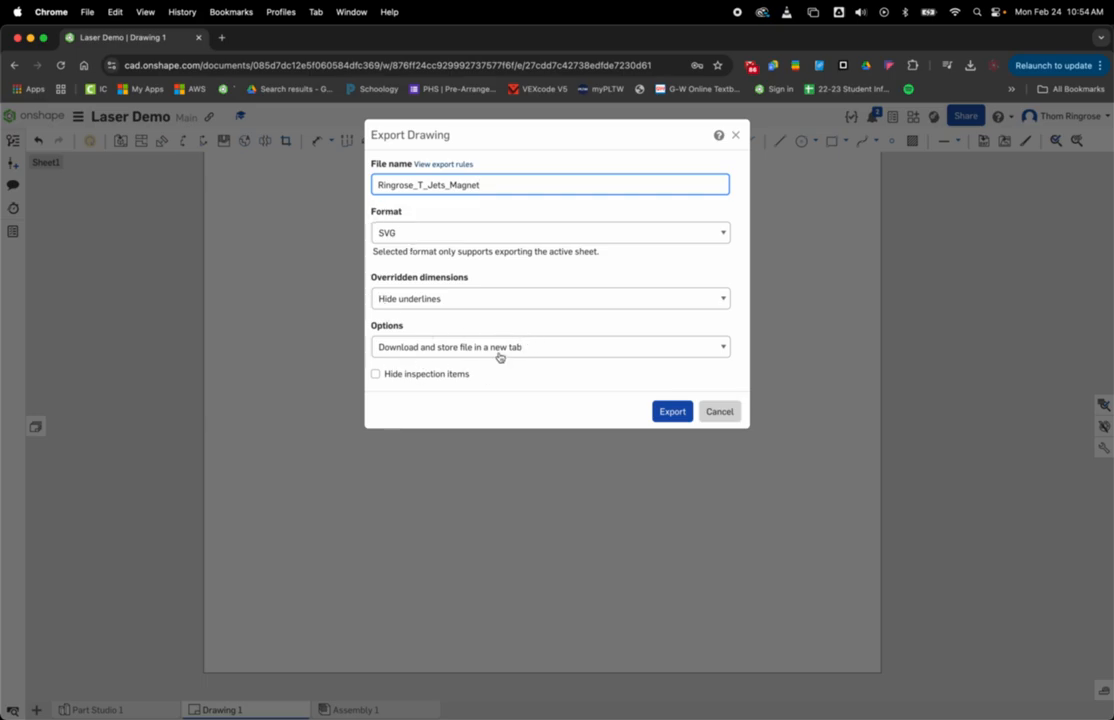
left_click(672, 412)
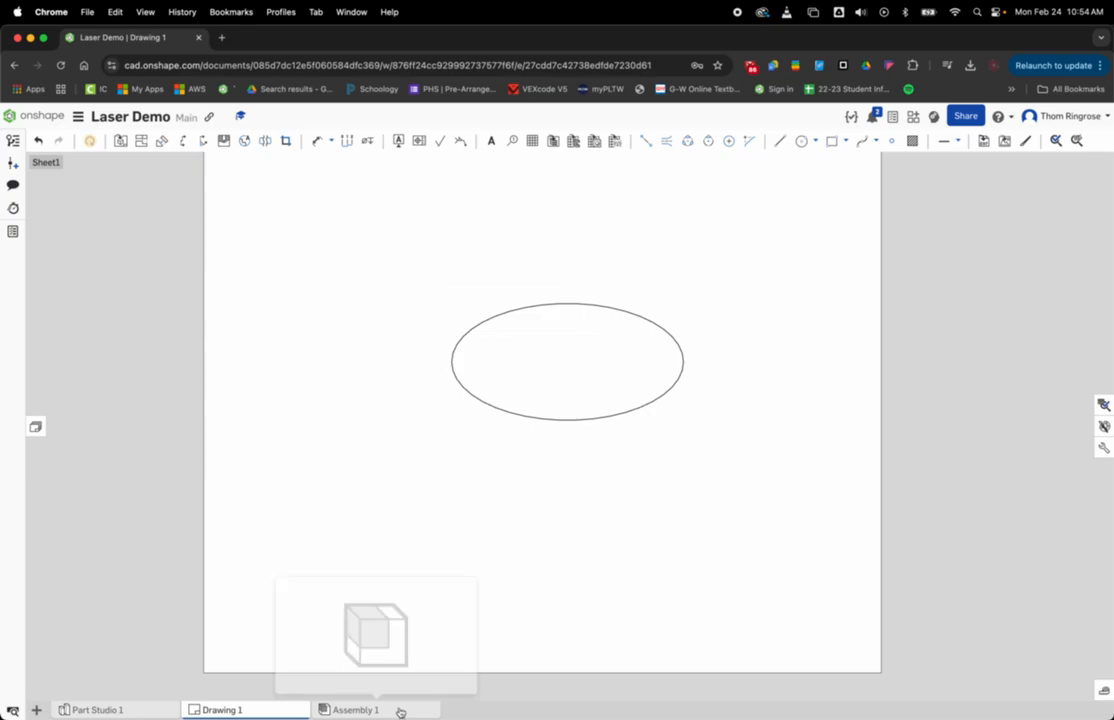
Step: Switch to Inkscape and import the Jets_Magnet SVG from the Desktop as editable objects in the current file
mouse_move(425, 700)
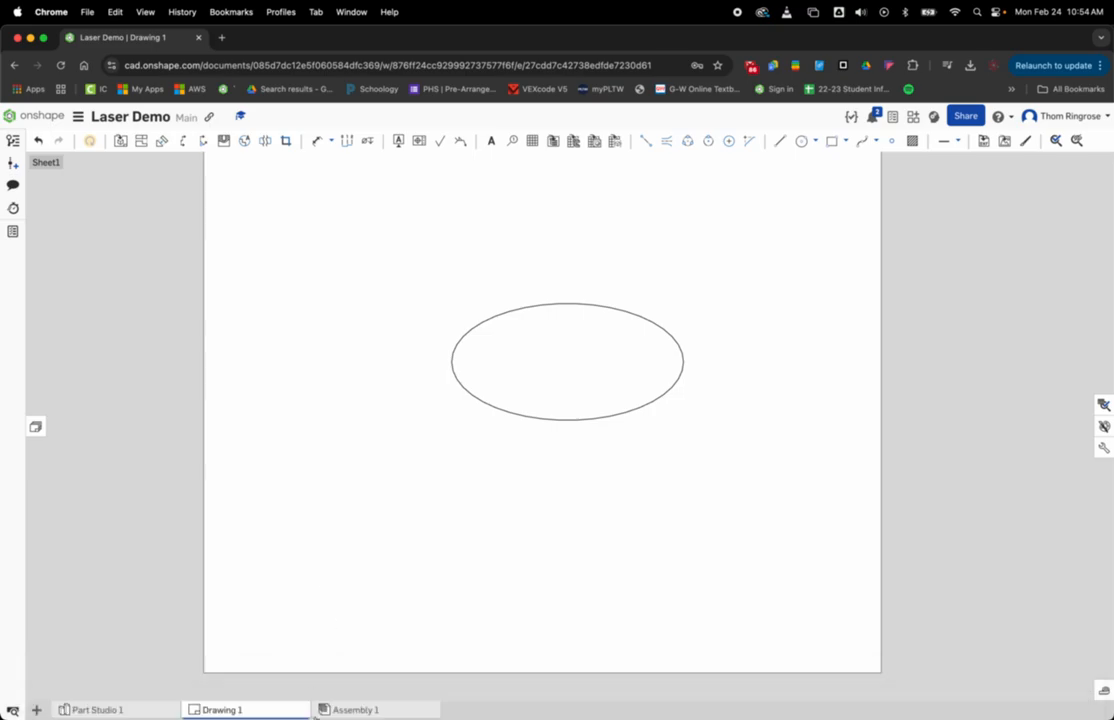
left_click(305, 700)
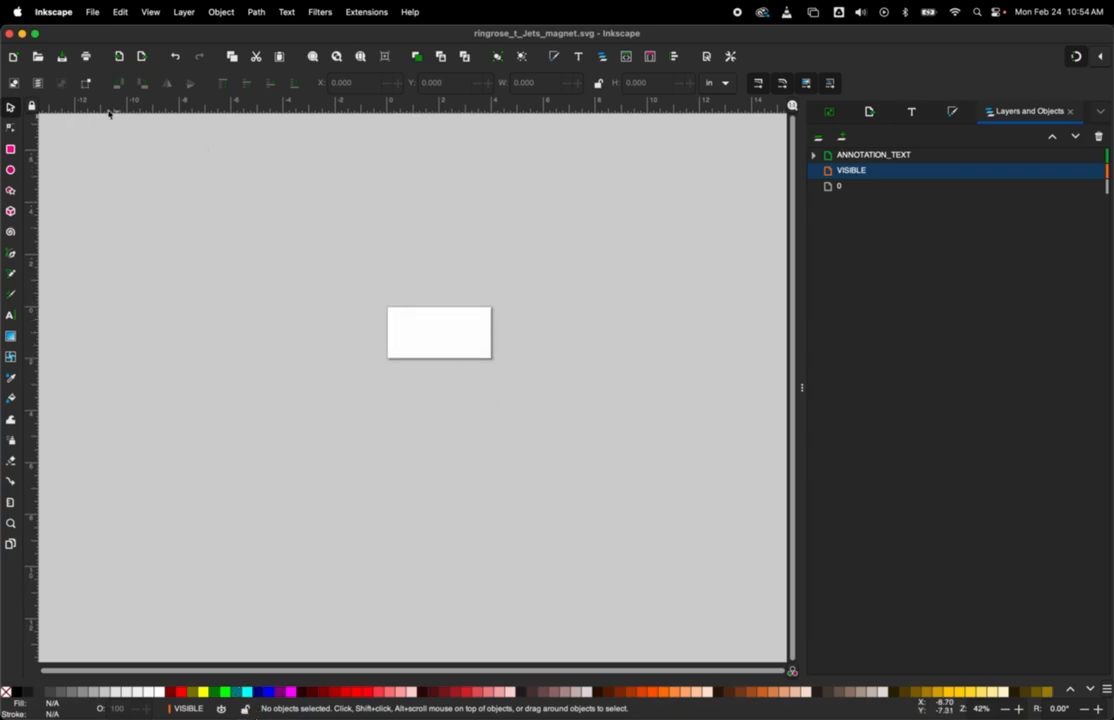
left_click(94, 13)
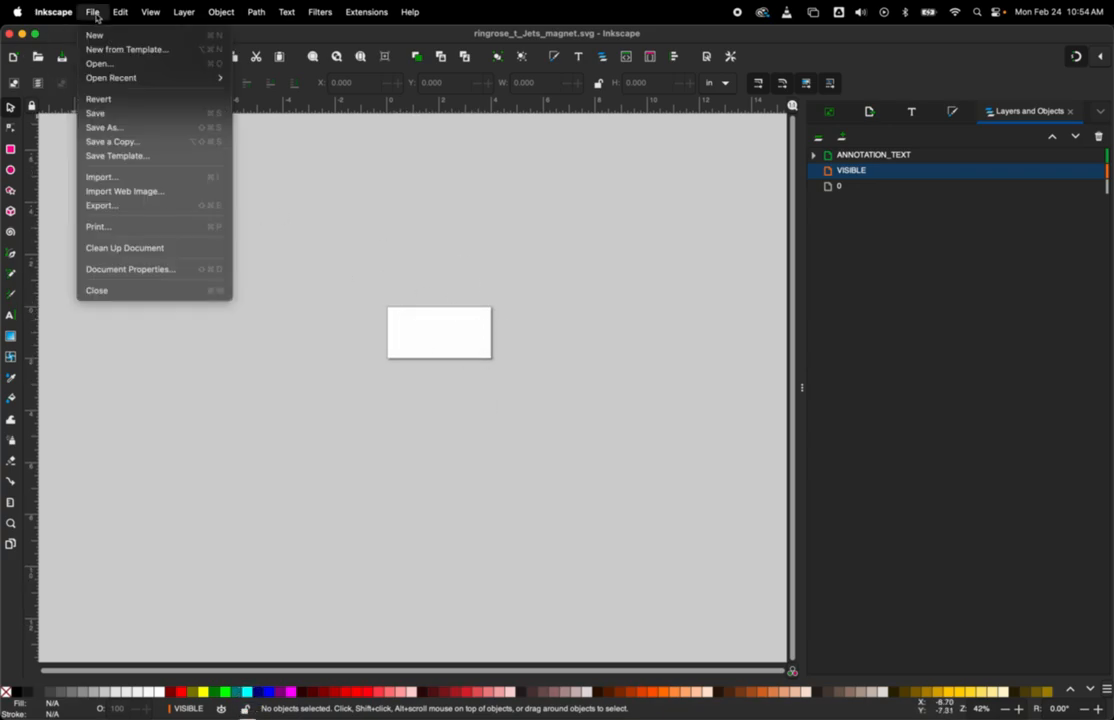
left_click(120, 177)
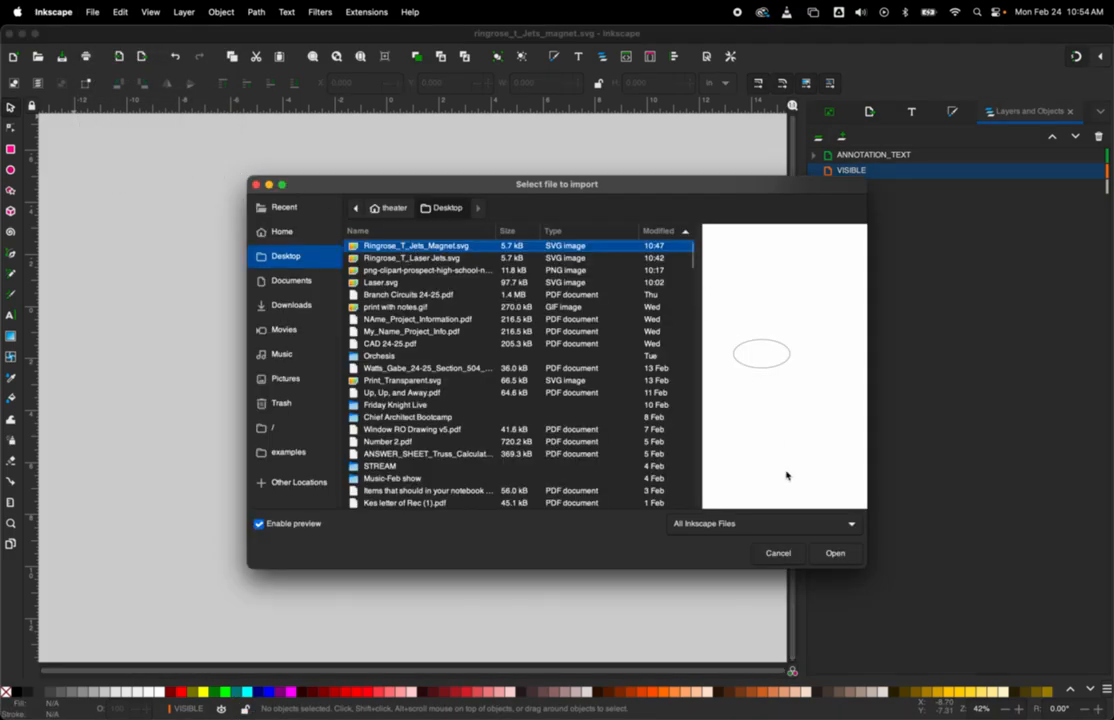
left_click(836, 554)
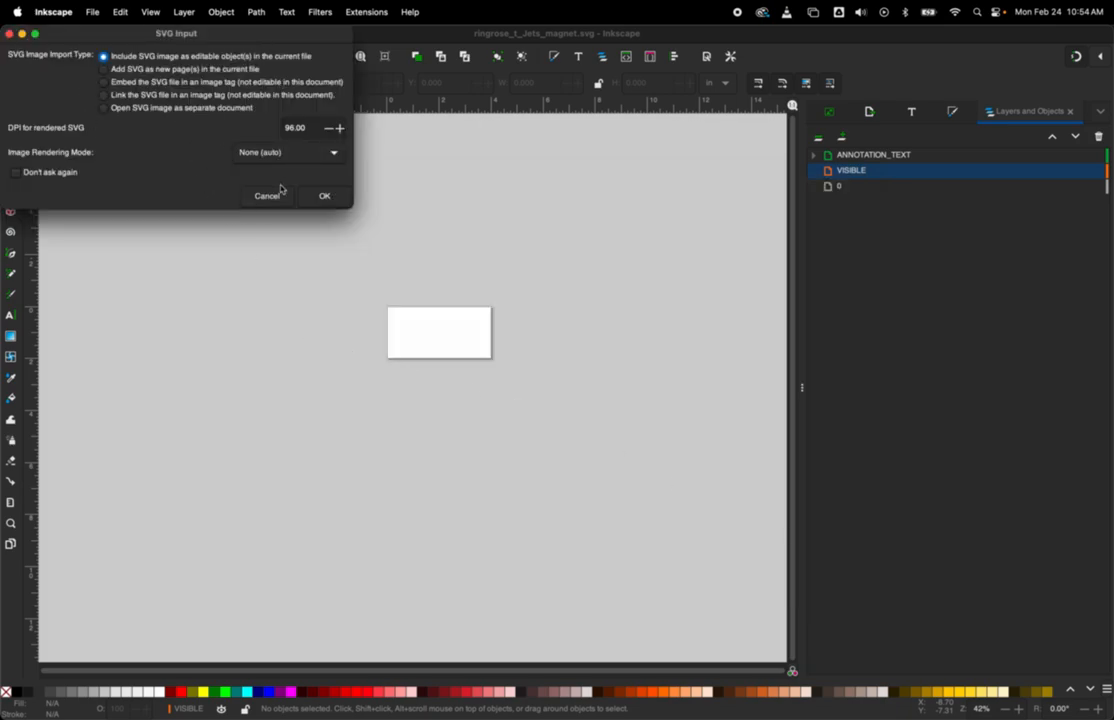
left_click(325, 198)
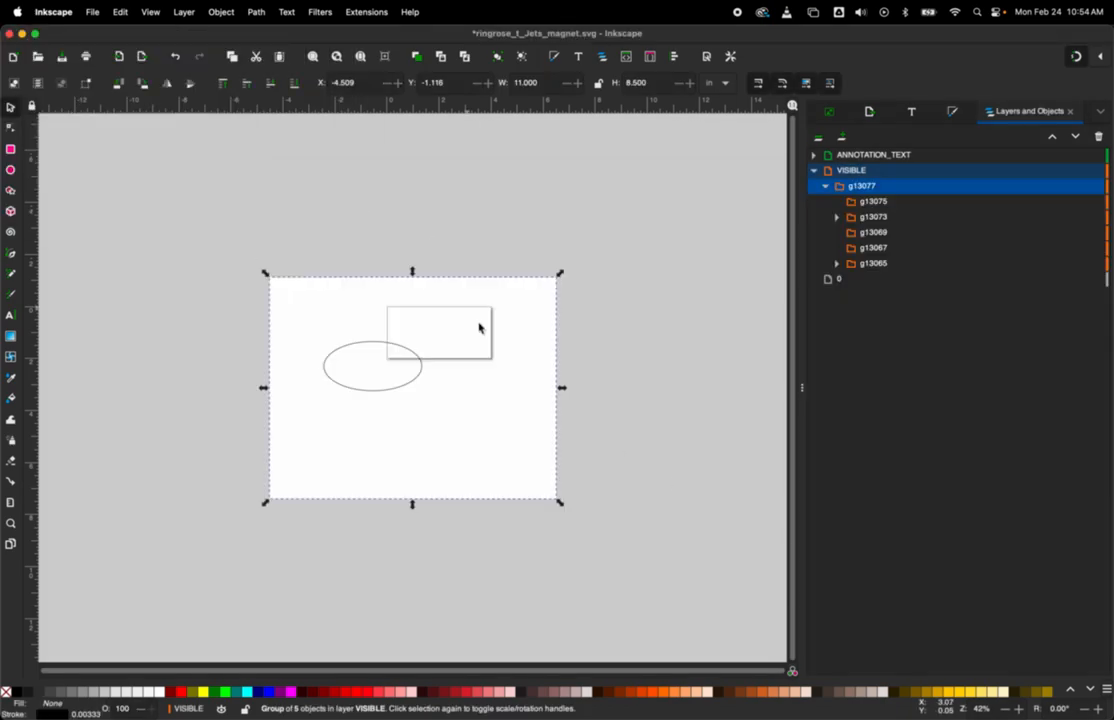
Step: Move the imported group so that its ellipse lies over the 4 by 2 inch page
left_click_drag(396, 372, 470, 351)
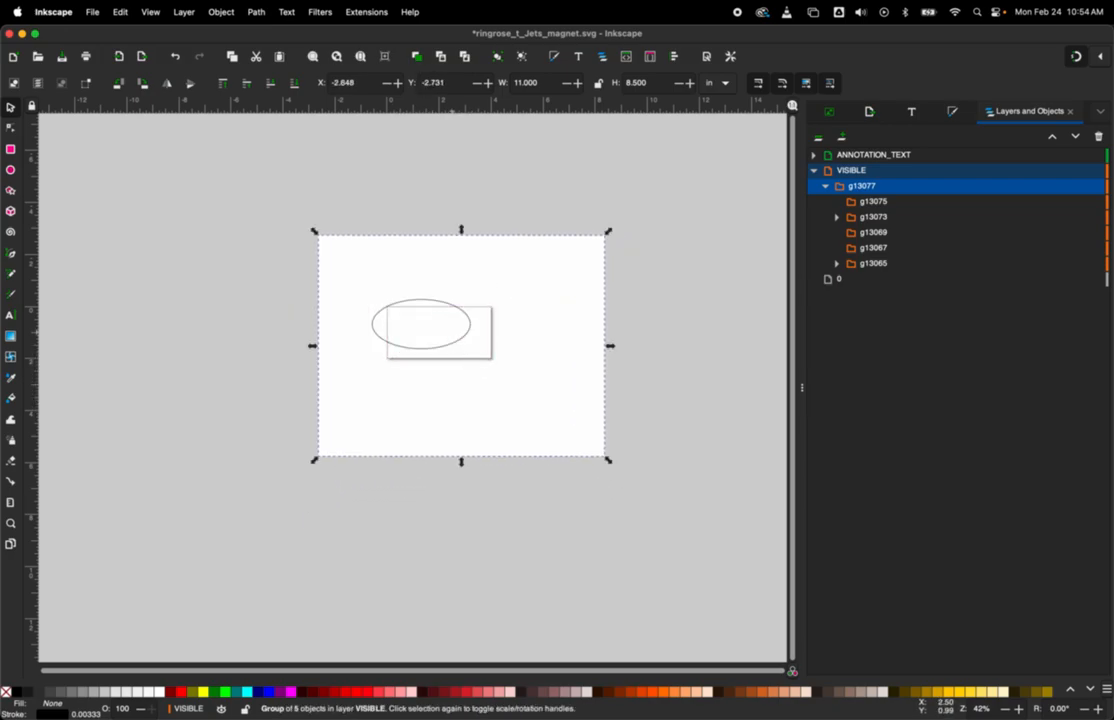
scroll(453, 336, "up", 4)
scroll(453, 336, "down", 5)
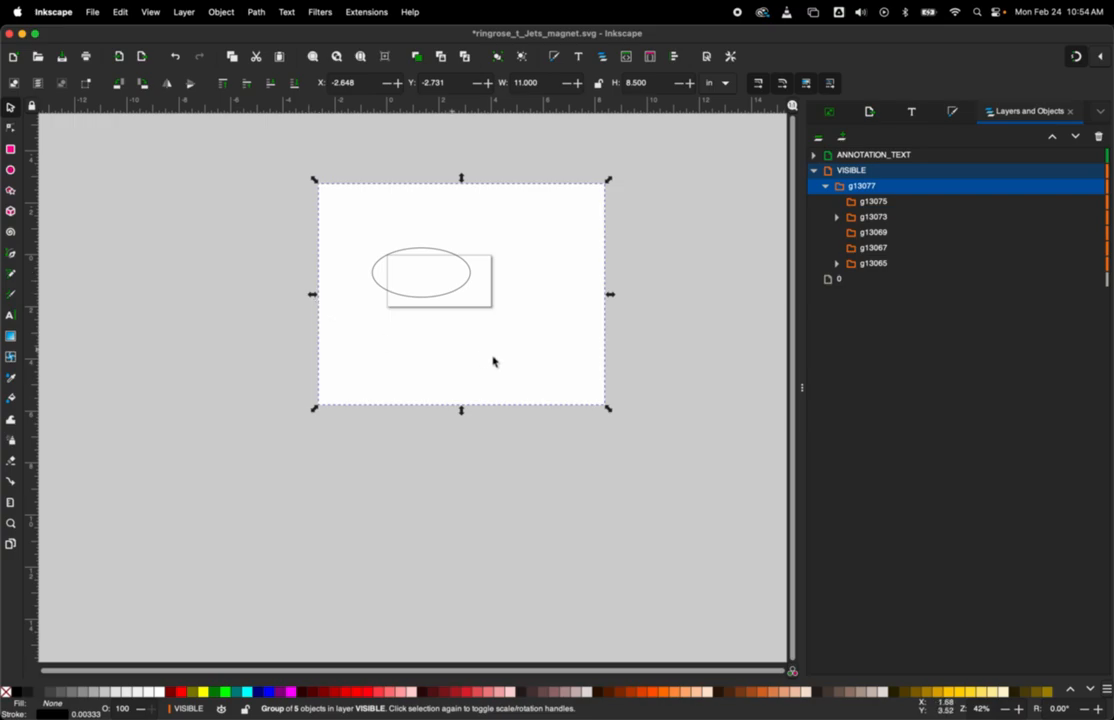
mouse_move(470, 283)
left_mouse_down()
mouse_move(487, 303)
mouse_move(477, 292)
left_mouse_up()
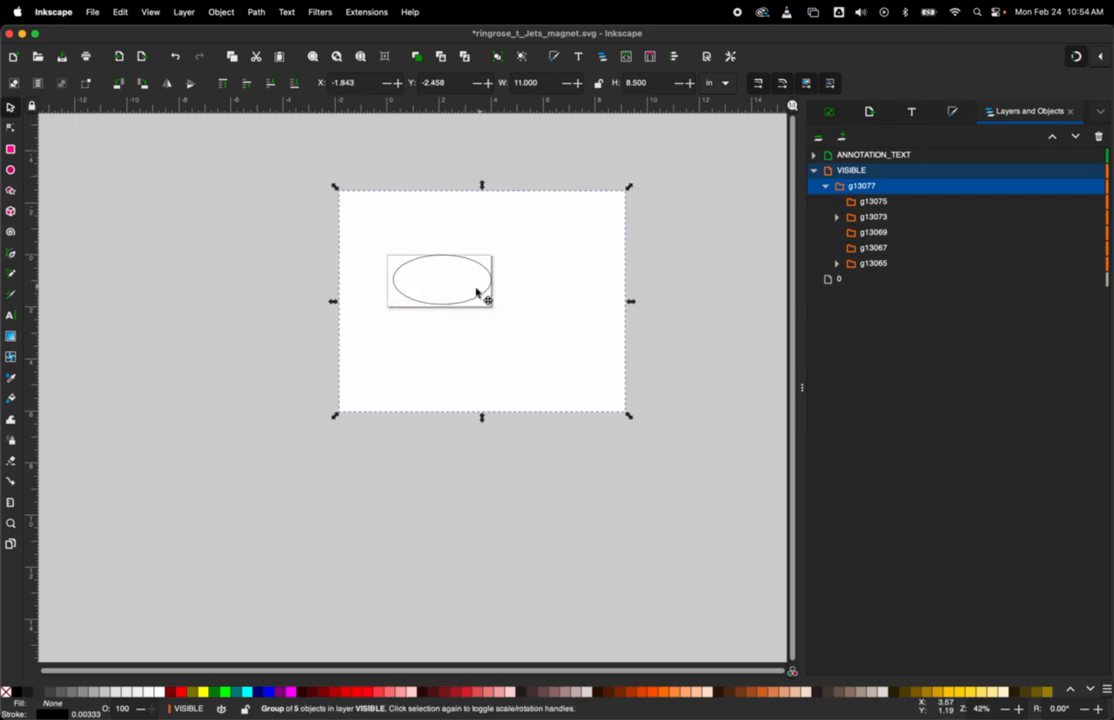
Step: Ungroup the imported drawing and delete its white 11 by 8.5 inch background rectangle
left_click(181, 377)
right_click(497, 336)
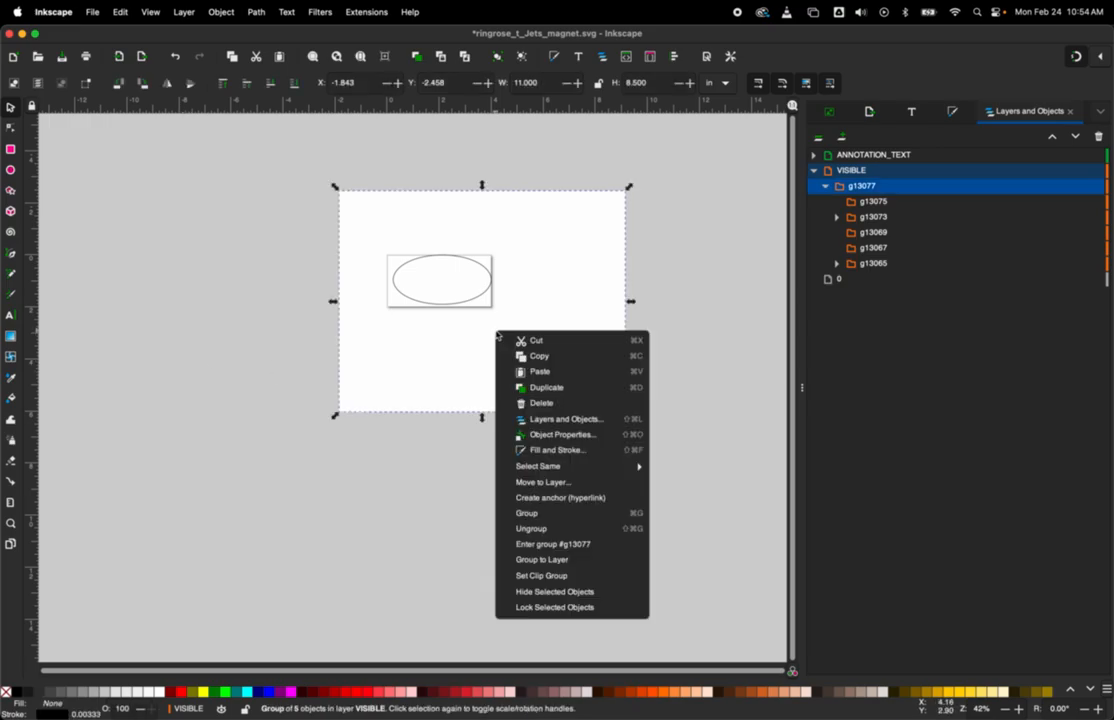
left_click(554, 530)
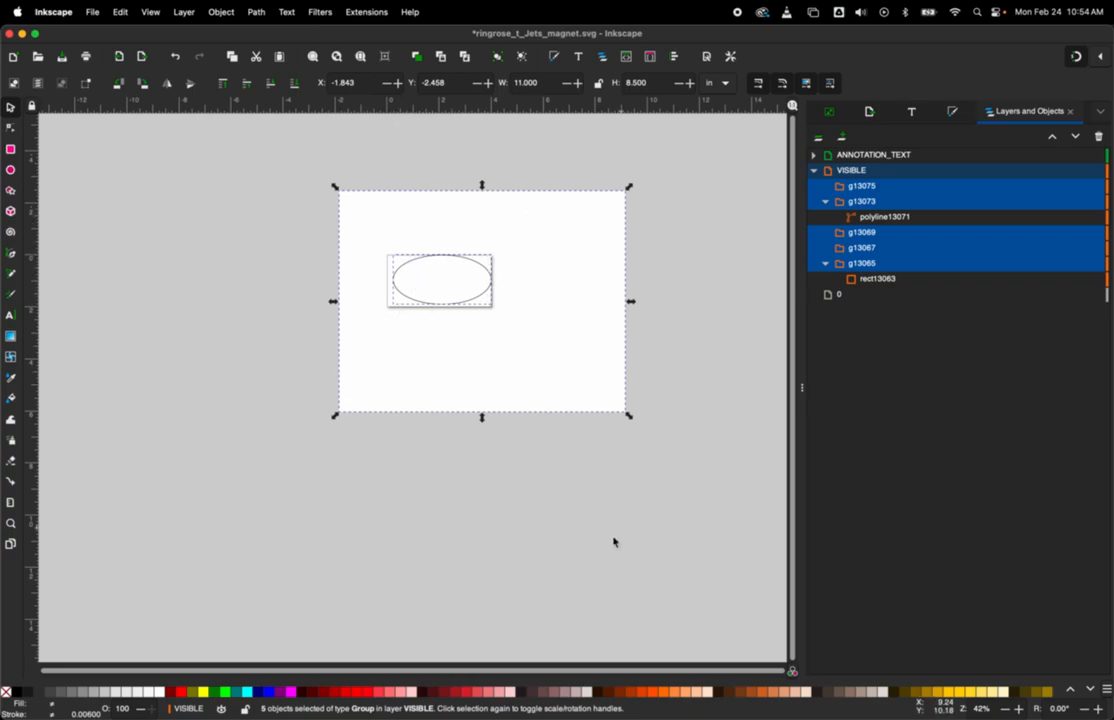
left_click(568, 570)
left_click_drag(490, 341, 400, 425)
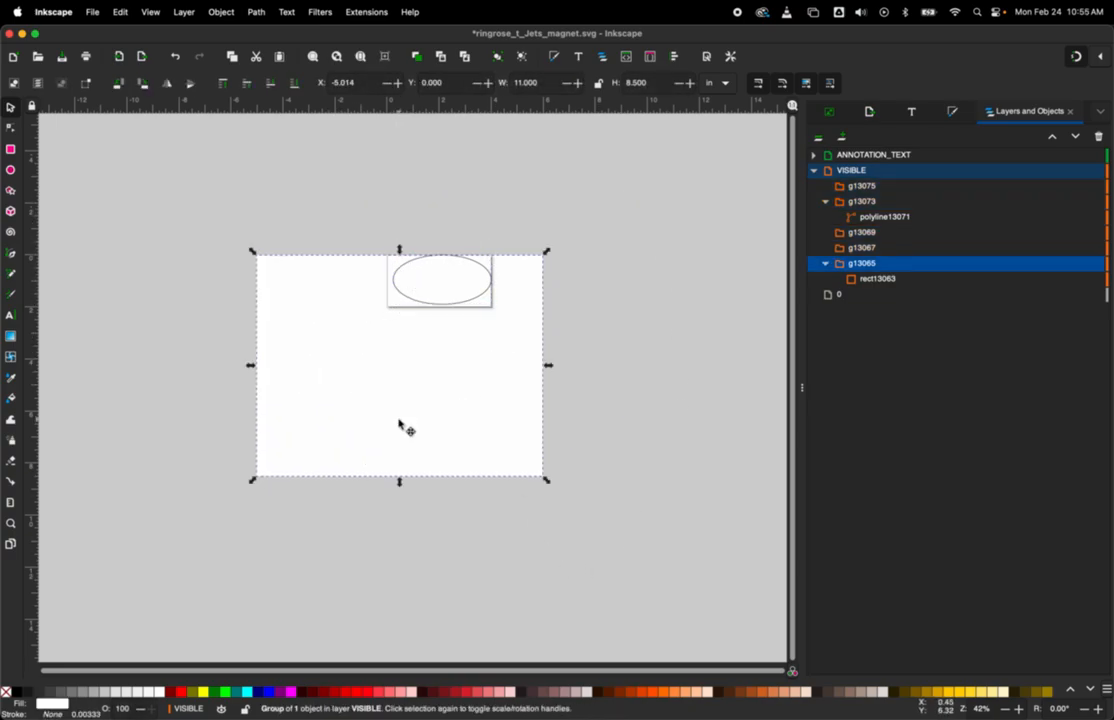
key("Delete")
Step: Position the ellipse fully inside the page at about X 0.062 in, Y 0.025 in
left_click_drag(437, 263, 407, 280)
scroll(410, 281, "up", 3)
scroll(413, 279, "down", 3)
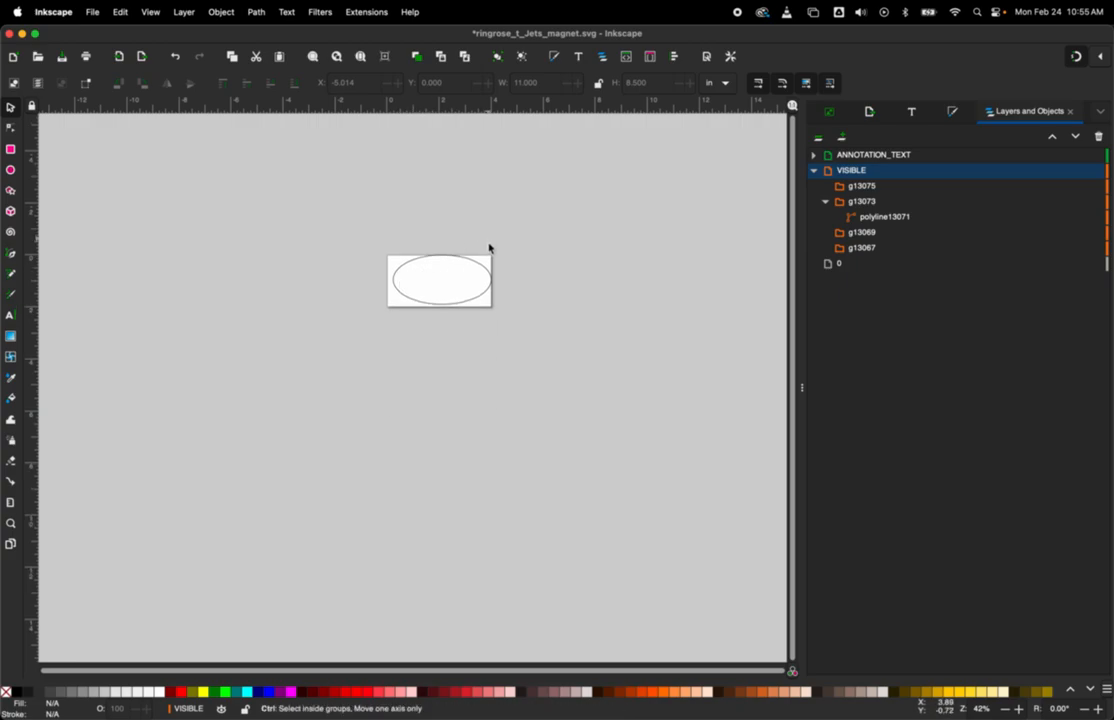
scroll(487, 244, "up", 4, "ctrl")
scroll(482, 268, "up", 1, "ctrl")
left_click_drag(380, 269, 622, 189)
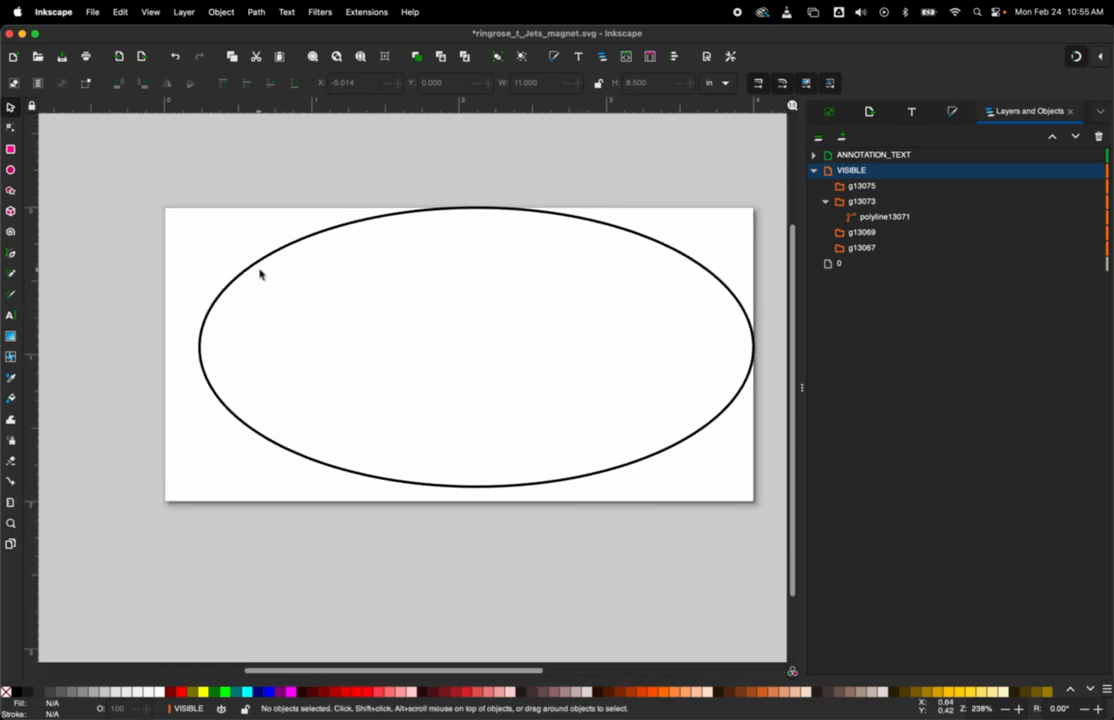
mouse_move(252, 270)
left_mouse_down()
mouse_move(224, 285)
mouse_move(250, 252)
left_mouse_up()
key("Down")
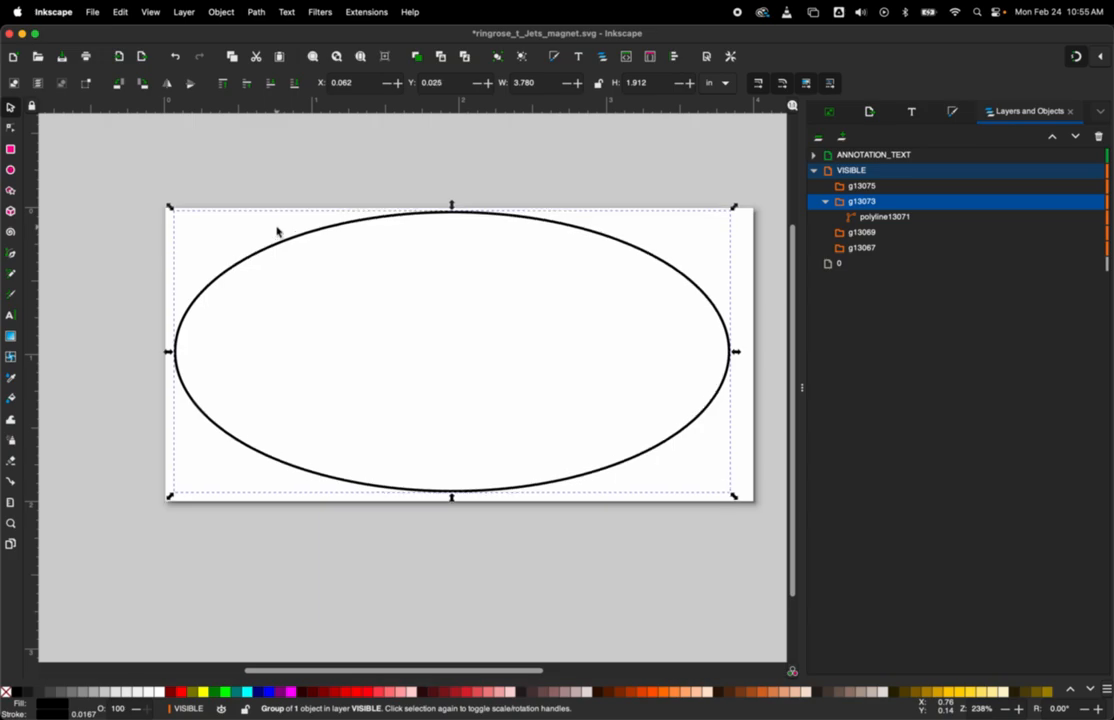
Step: Change the ellipse's stroke colour to pure red, RGB 255, 0, 0
left_click(425, 152)
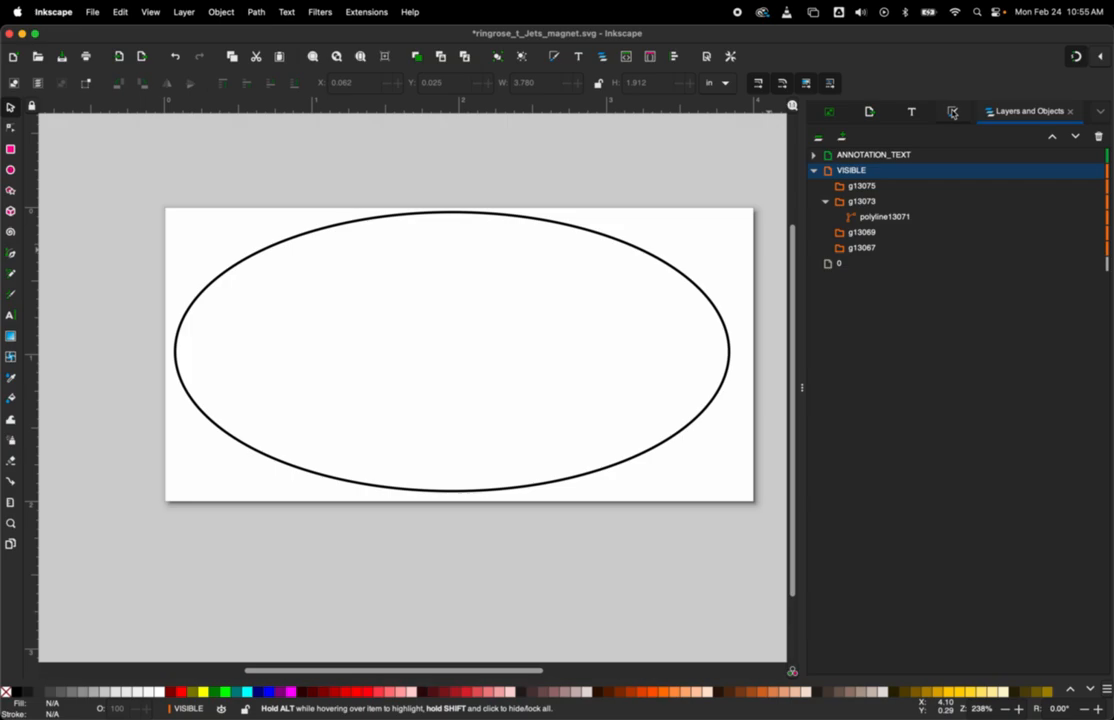
left_click(644, 250)
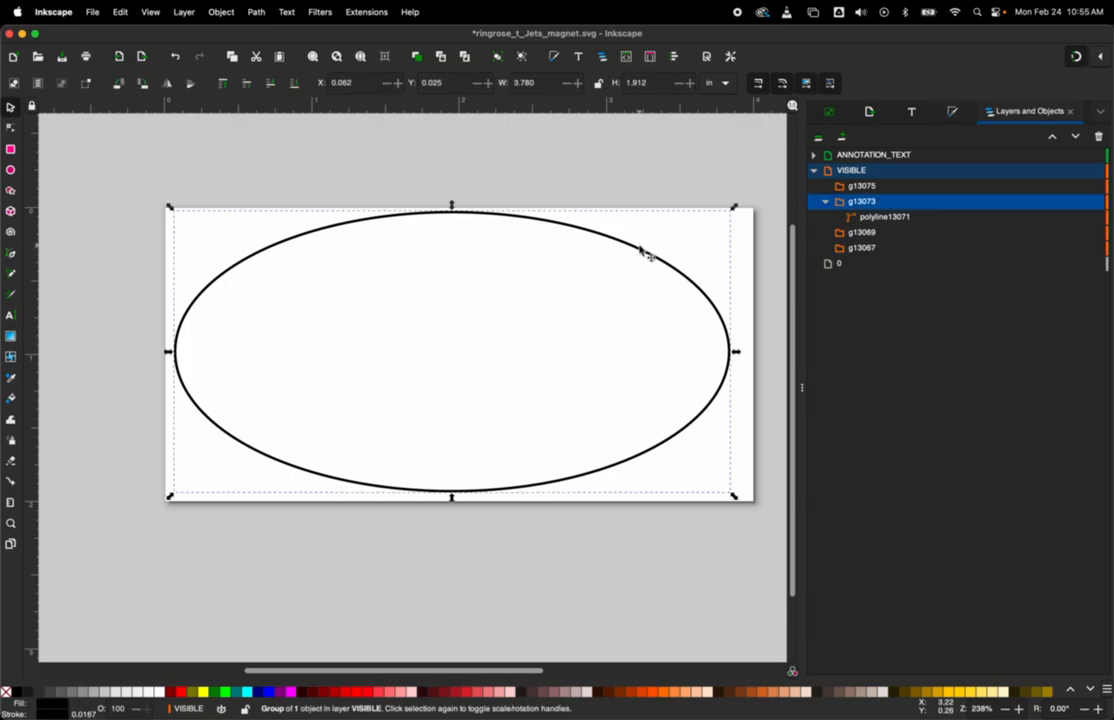
left_click(953, 113)
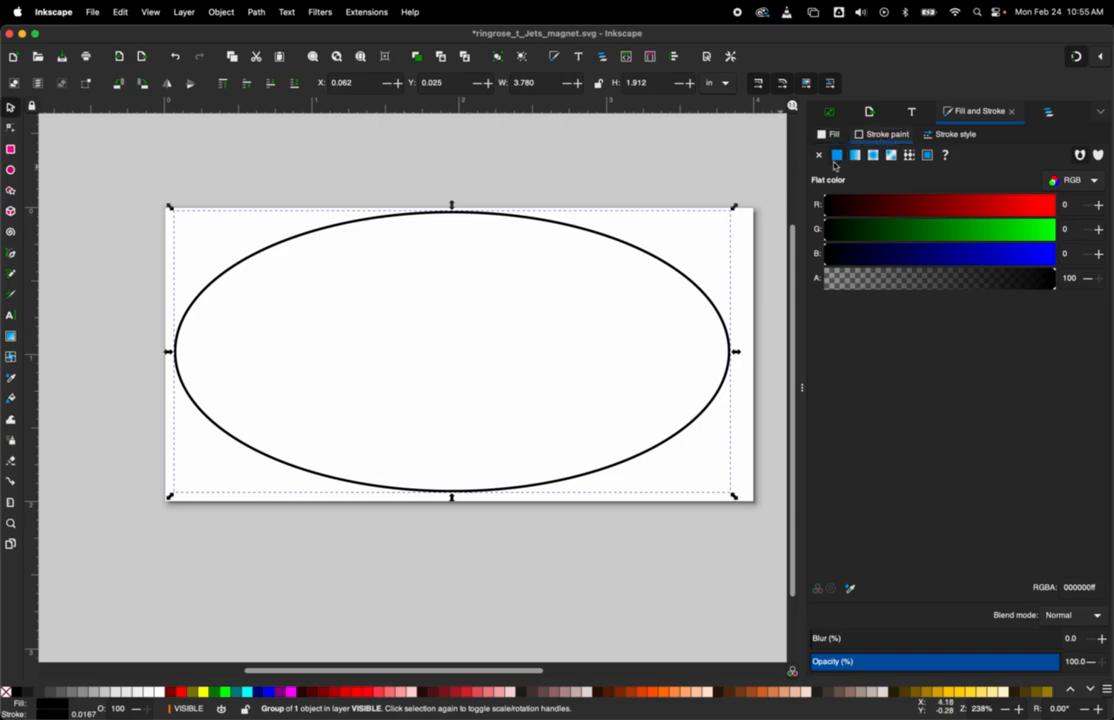
left_click_drag(828, 203, 1093, 206)
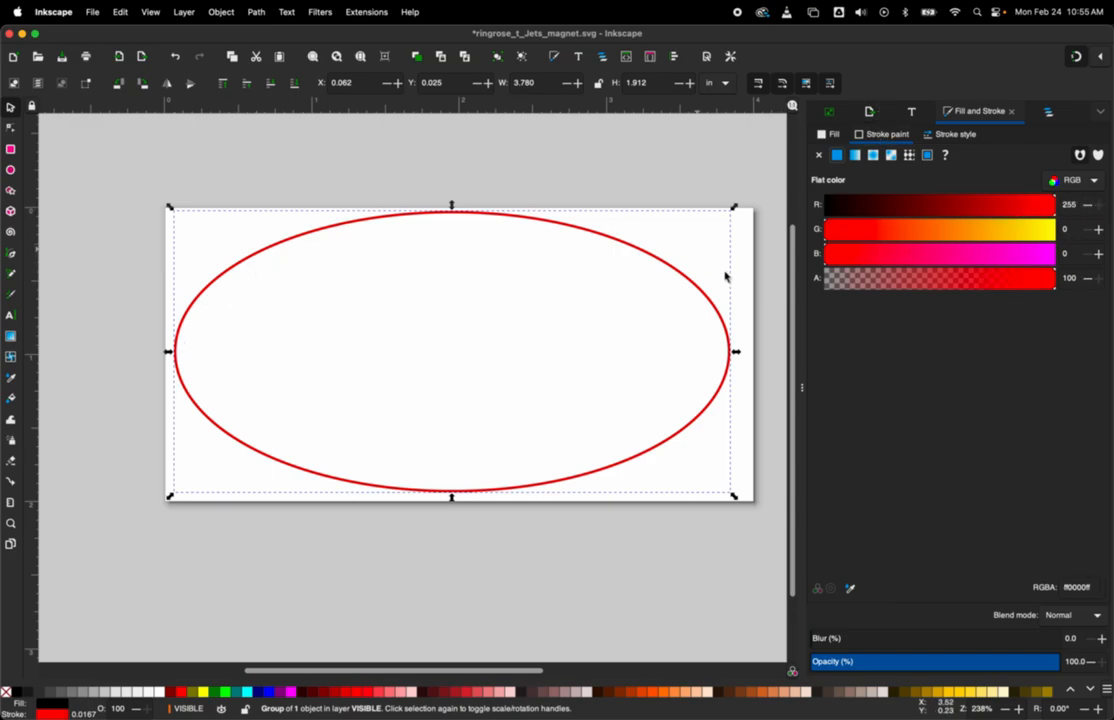
Step: Set the ellipse's stroke width to 0.065 mm and deselect it
left_click(953, 135)
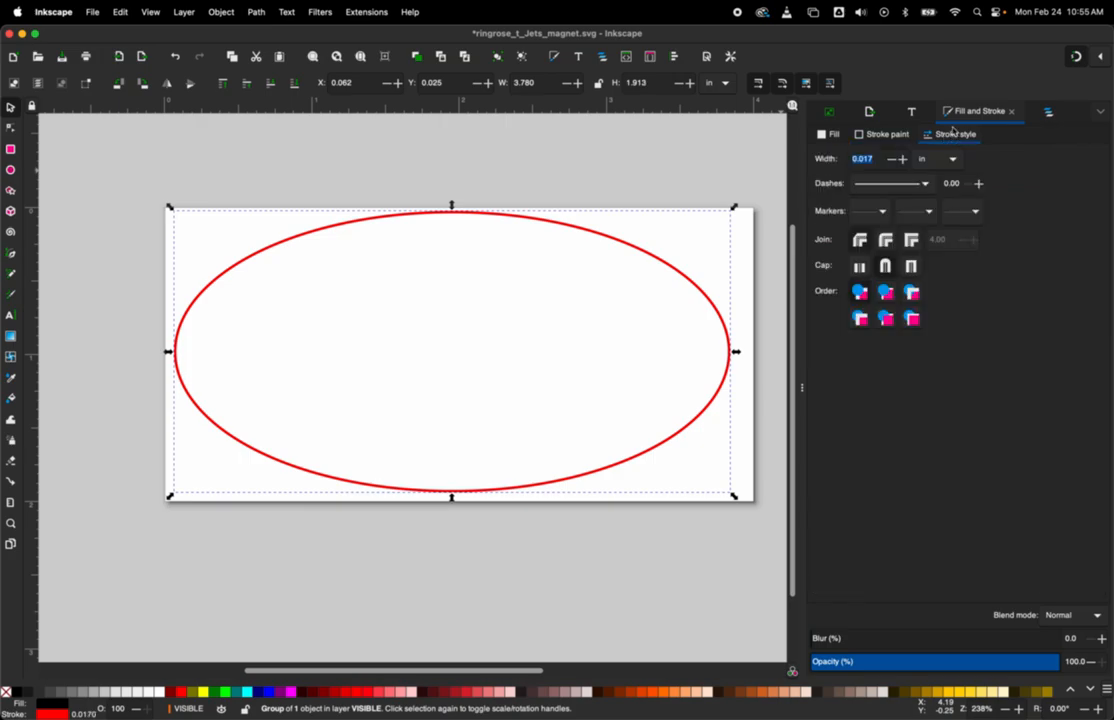
left_click(944, 160)
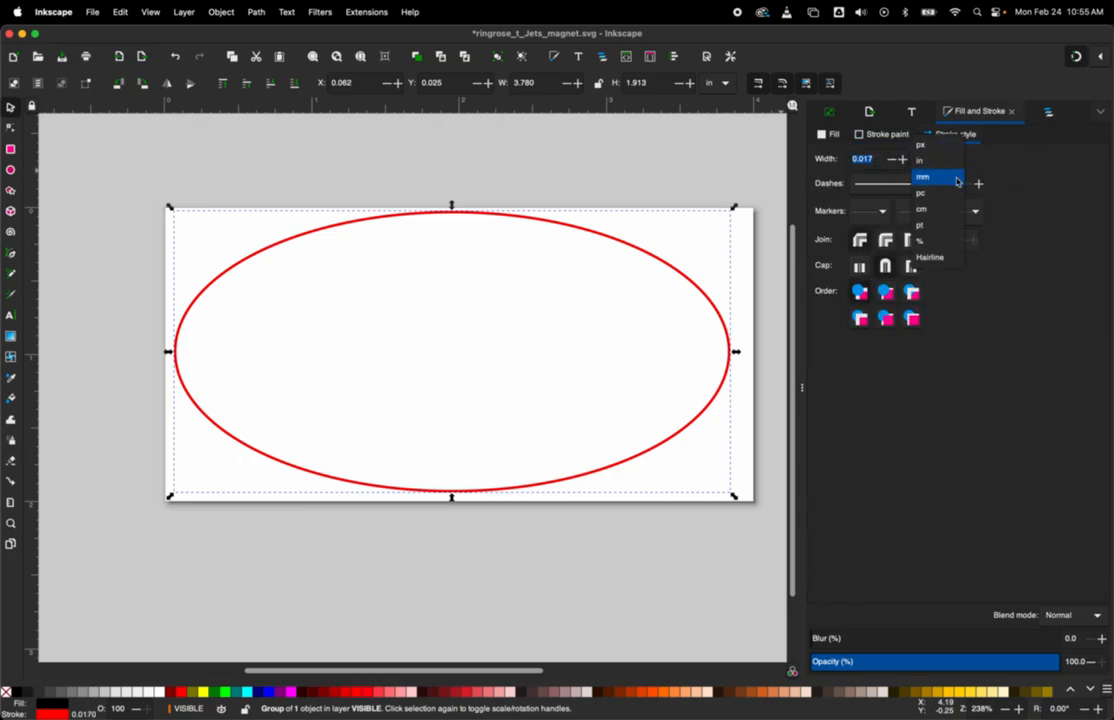
left_click(957, 181)
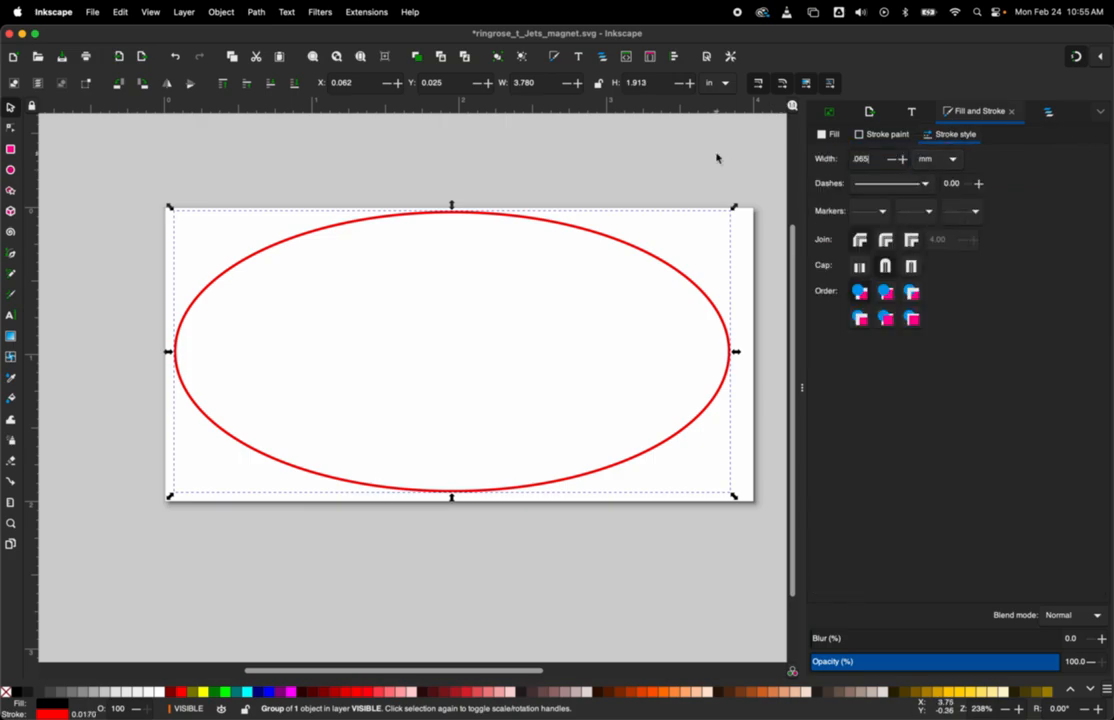
type(".065")
key("Return")
left_click(567, 162)
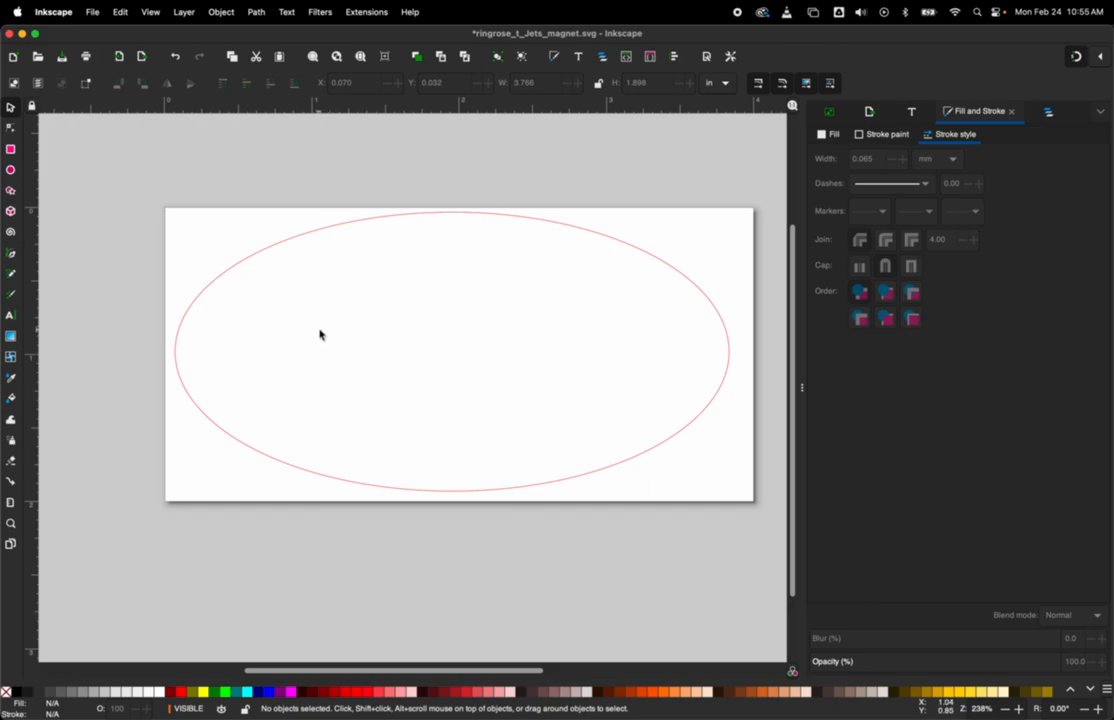
Step: Import the png-clipart-prospect-high-school PNG from the Desktop as an embedded image with its DPI taken from the file
left_click(93, 13)
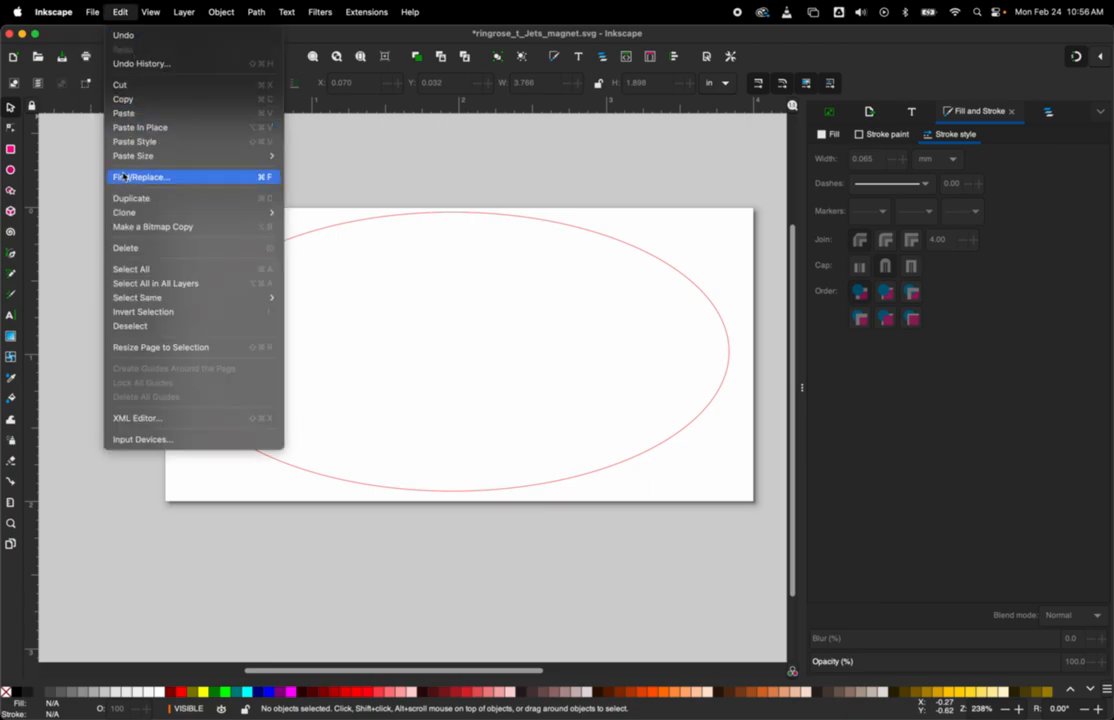
left_click(115, 177)
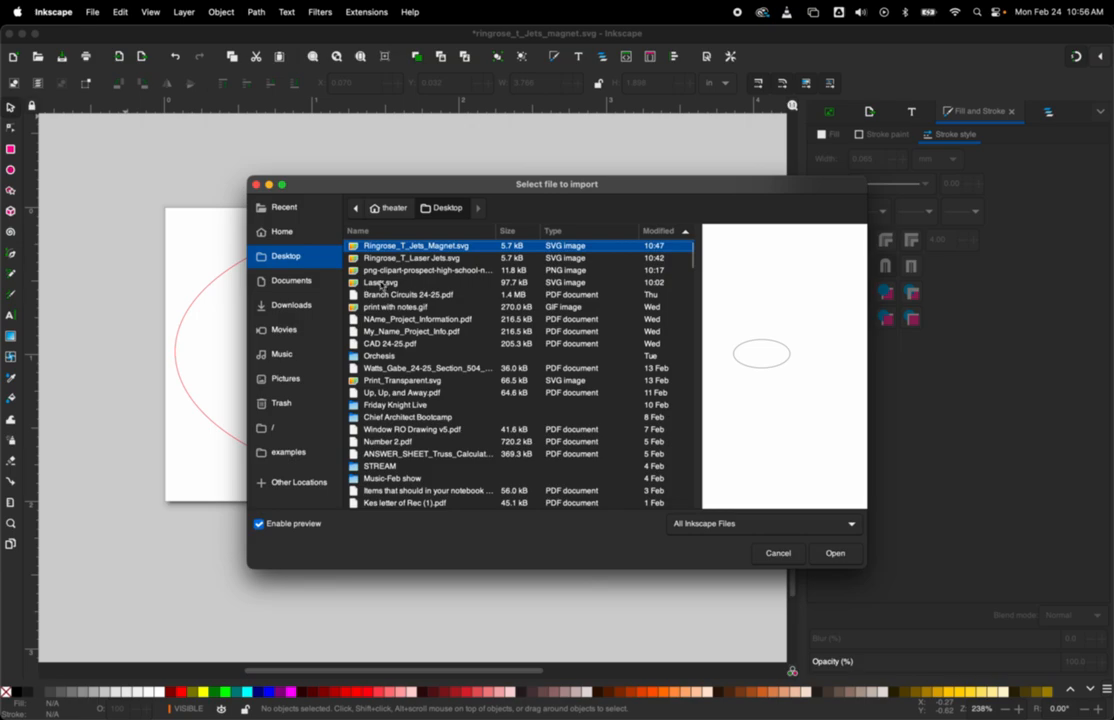
left_click(385, 271)
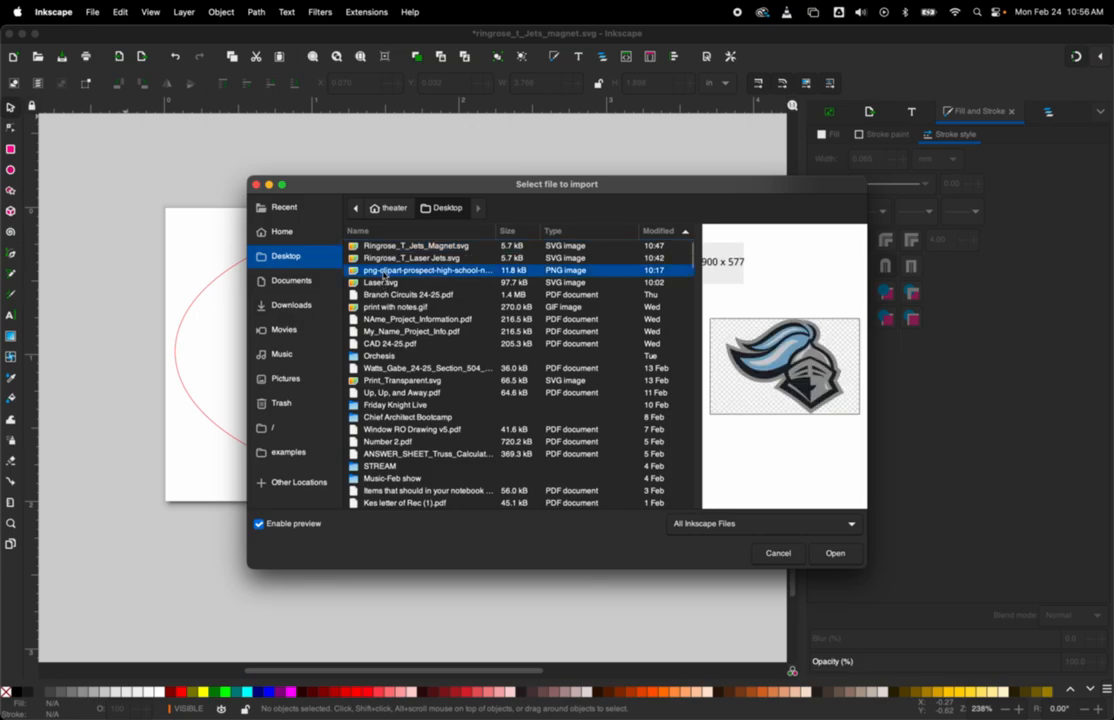
left_click(396, 284)
left_click(391, 273)
left_click(835, 554)
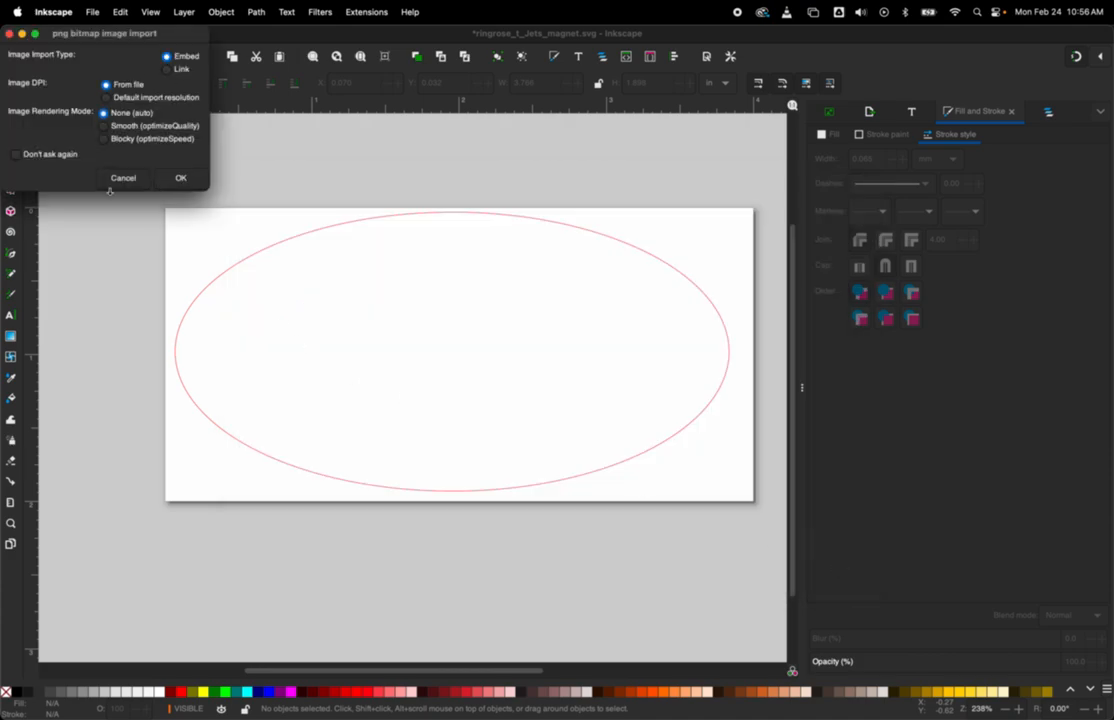
left_click(181, 178)
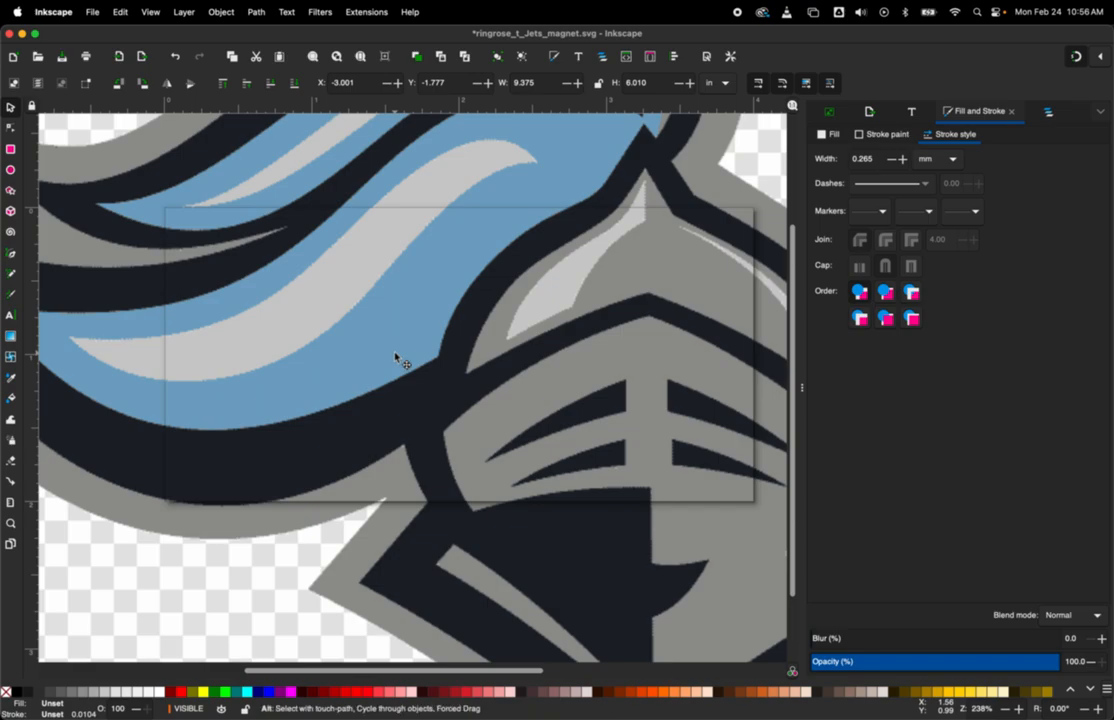
Step: Shrink the imported knight image to about 5.56 by 3.43 in, and delete it from the document
scroll(396, 355, "down", 5)
scroll(397, 357, "down", 1)
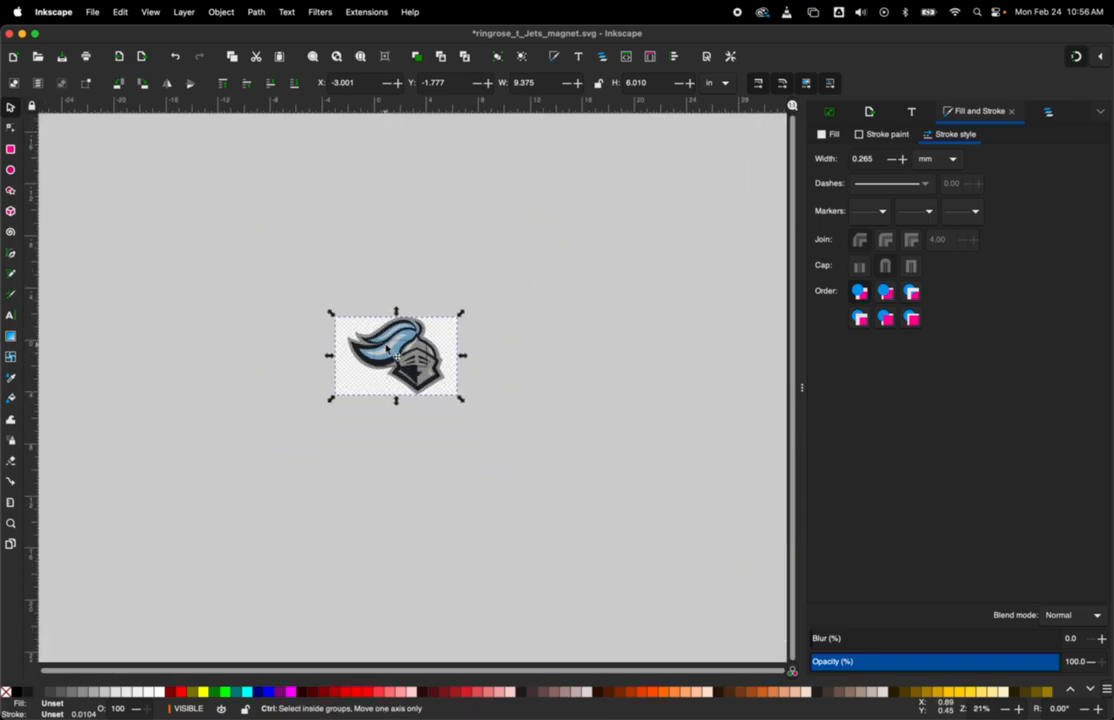
scroll(392, 345, "up", 1)
left_click_drag(278, 288, 330, 322)
key("Delete")
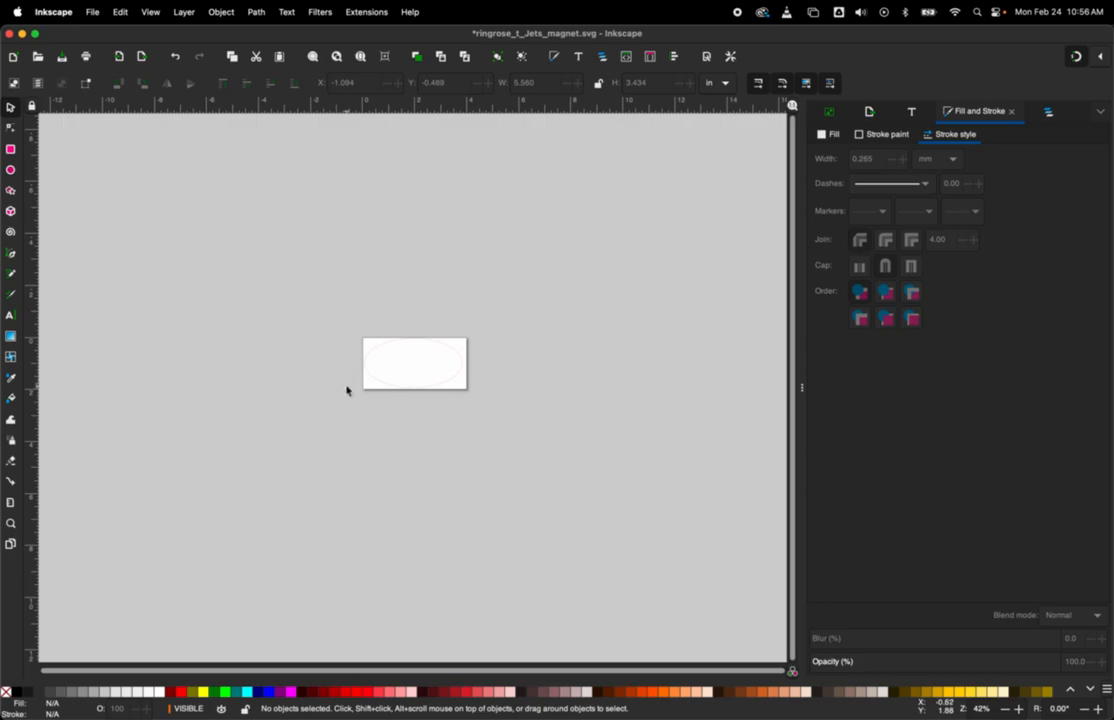
Step: Switch to Chrome and cancel the pending save dialog over the Onshape drawing
mouse_move(276, 700)
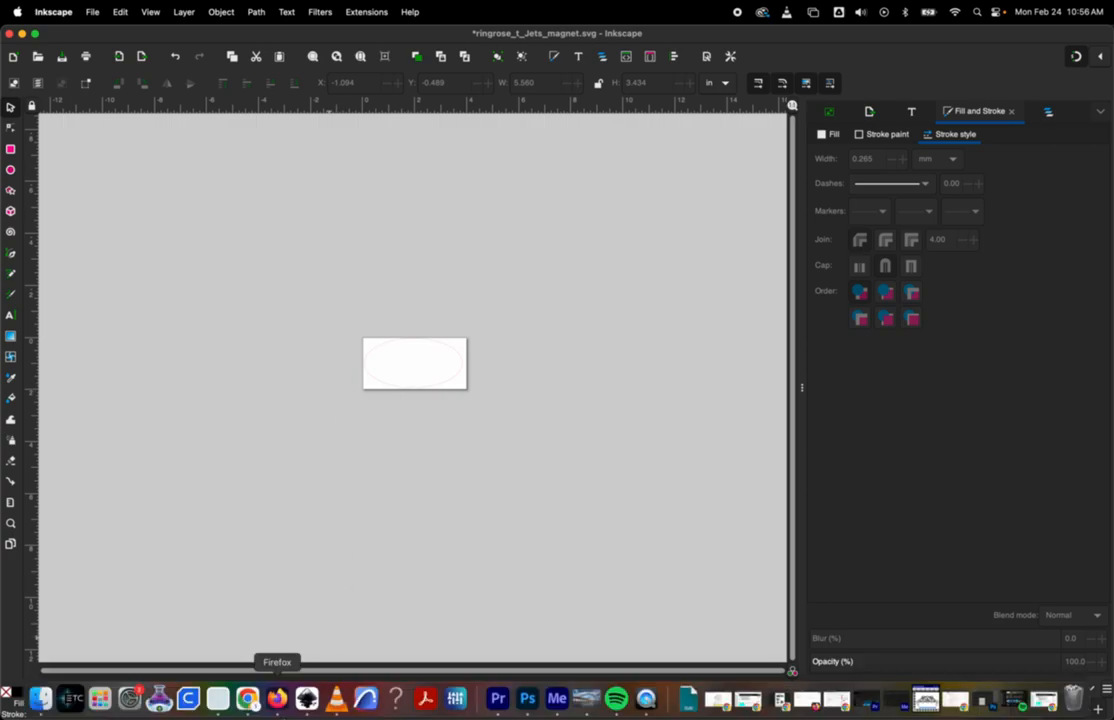
left_click(247, 699)
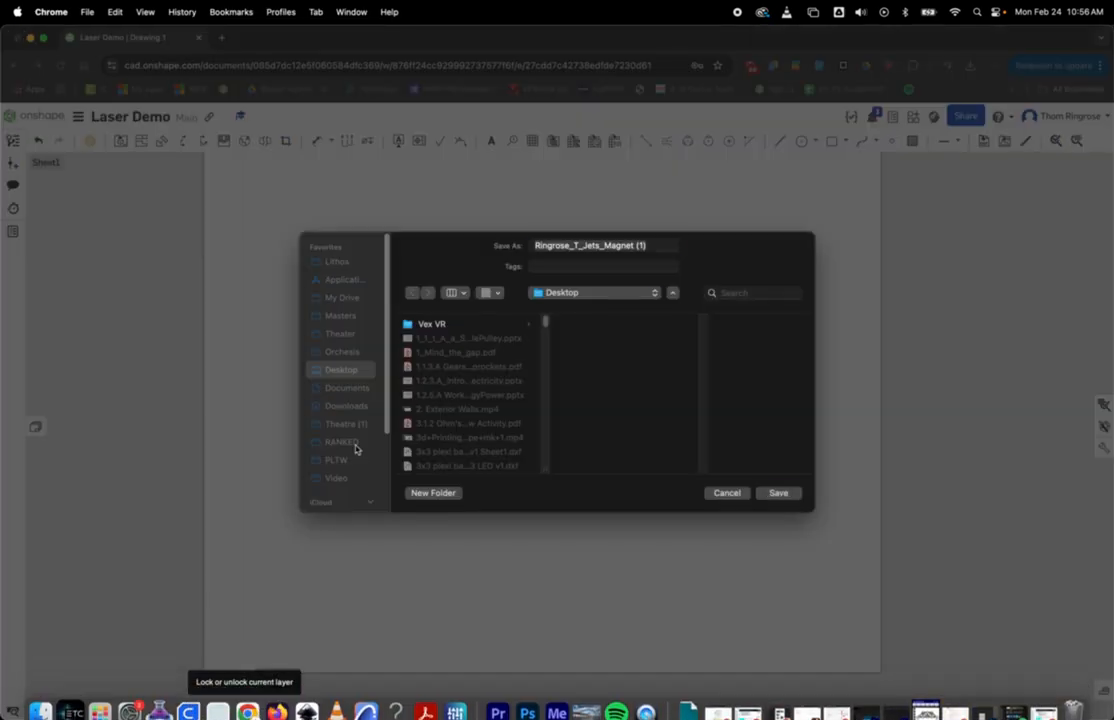
left_click(735, 496)
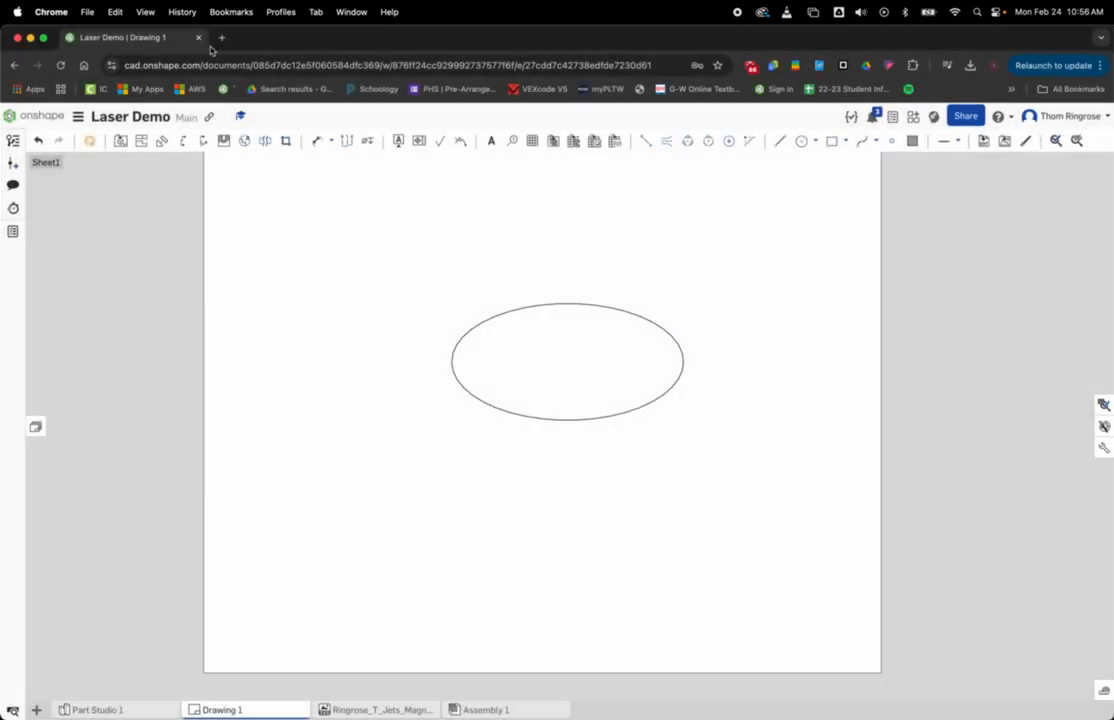
Step: Search Google for "jets logo vector" in a new tab and preview the Wikimedia Commons result for New York Jets 2024.svg
left_click(216, 58)
key("super+t")
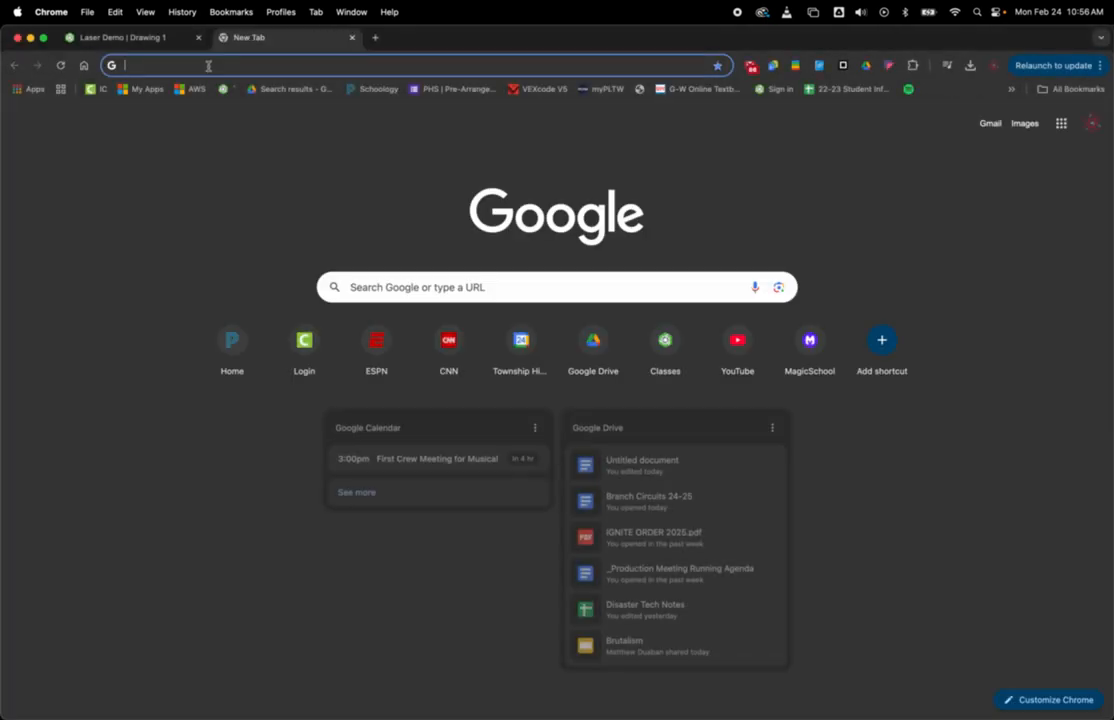
type("jets logo ")
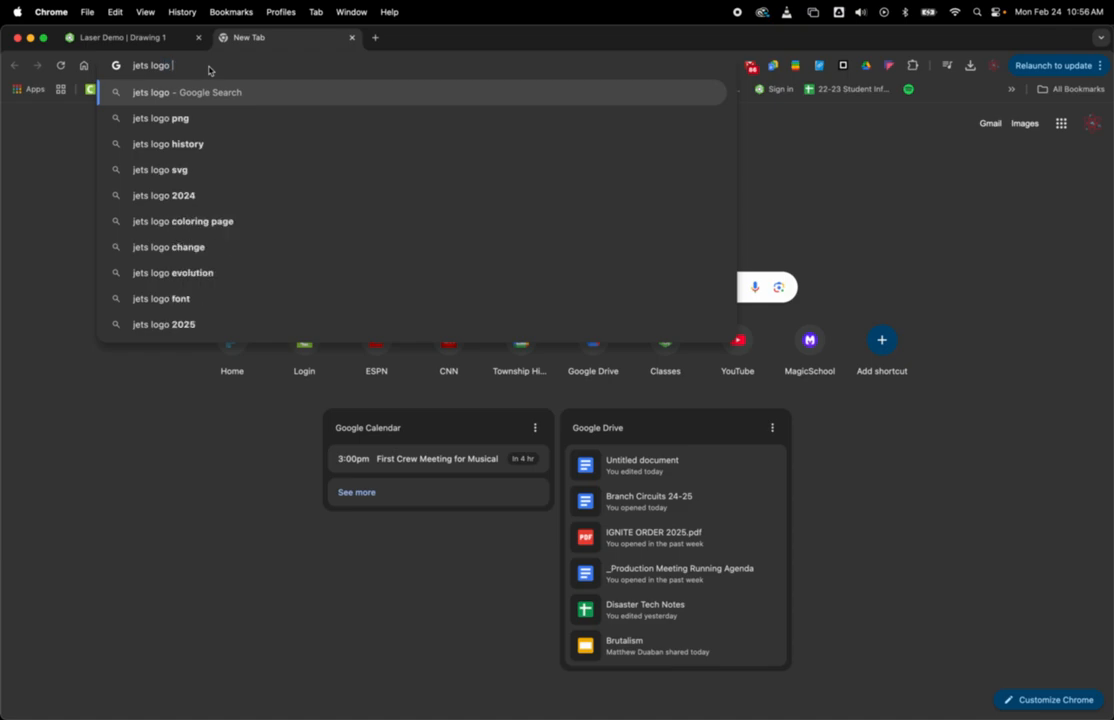
type("vecto")
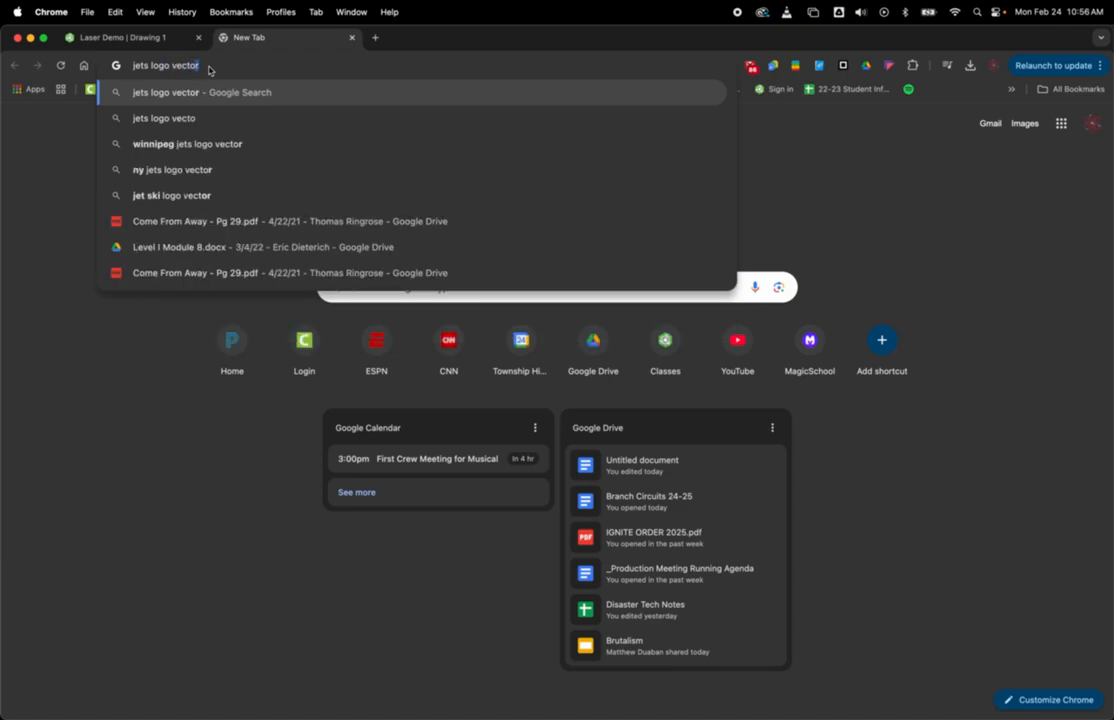
key("Return")
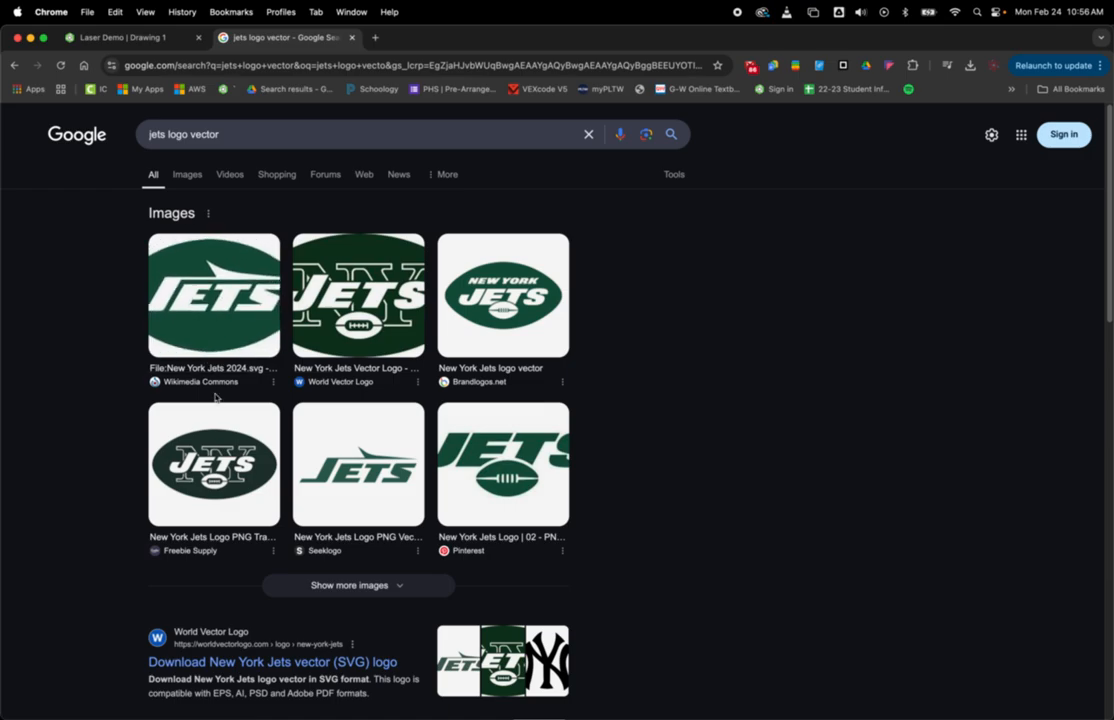
left_click(207, 297)
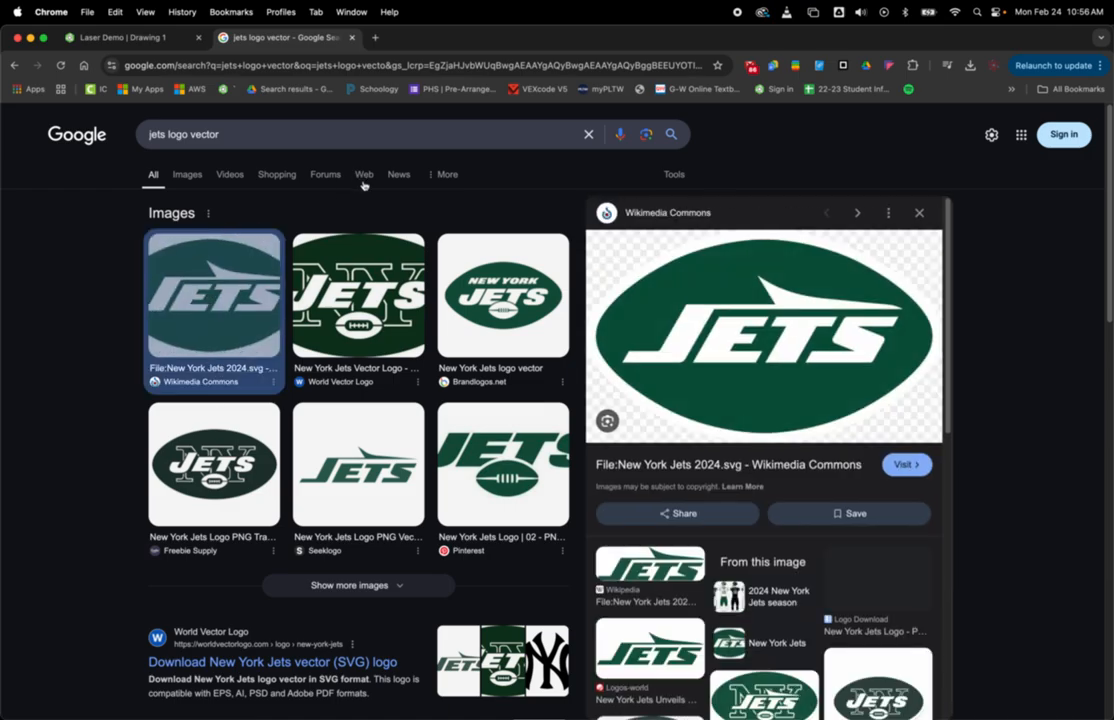
right_click(769, 350)
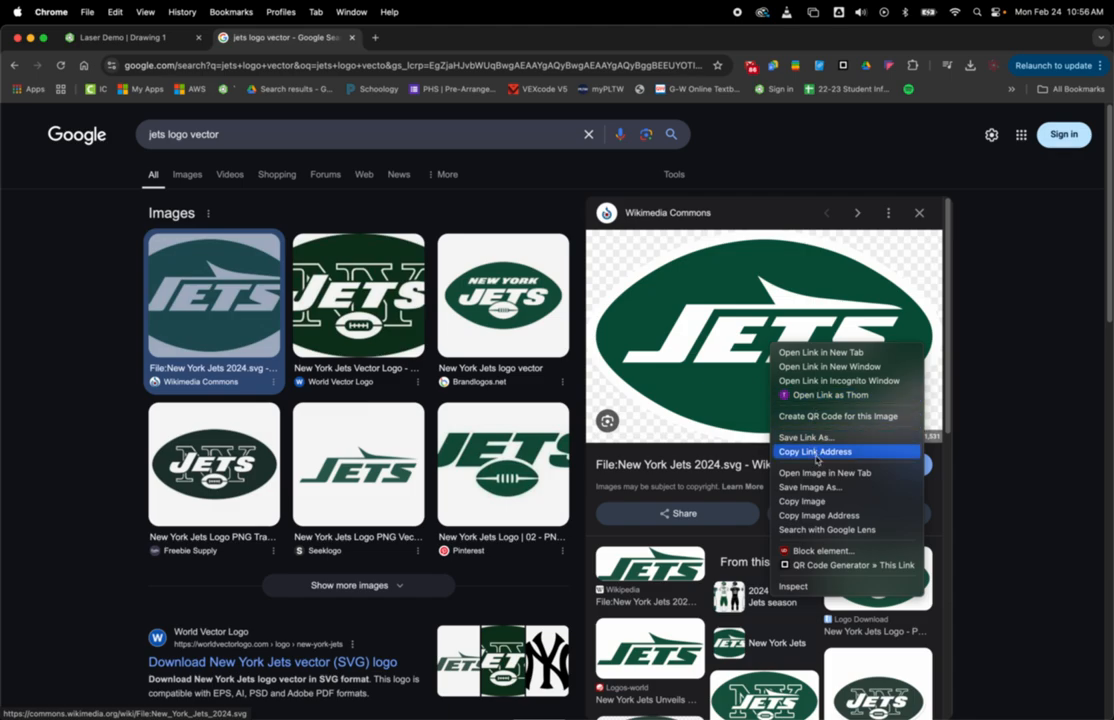
left_click(841, 488)
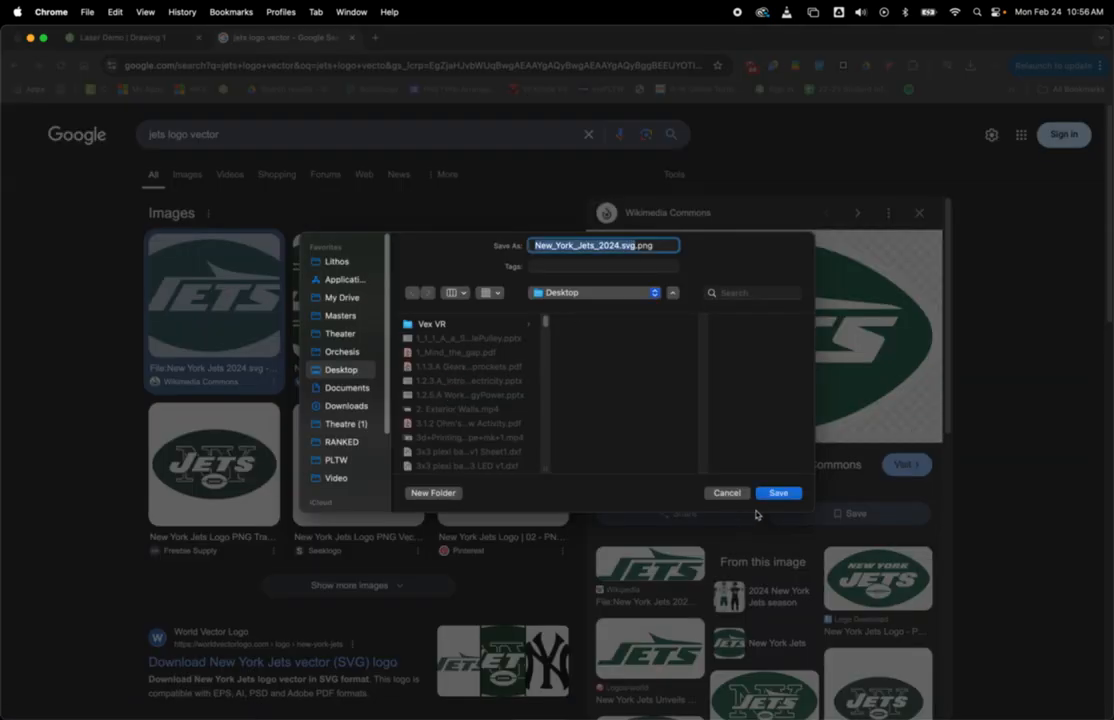
left_click(731, 492)
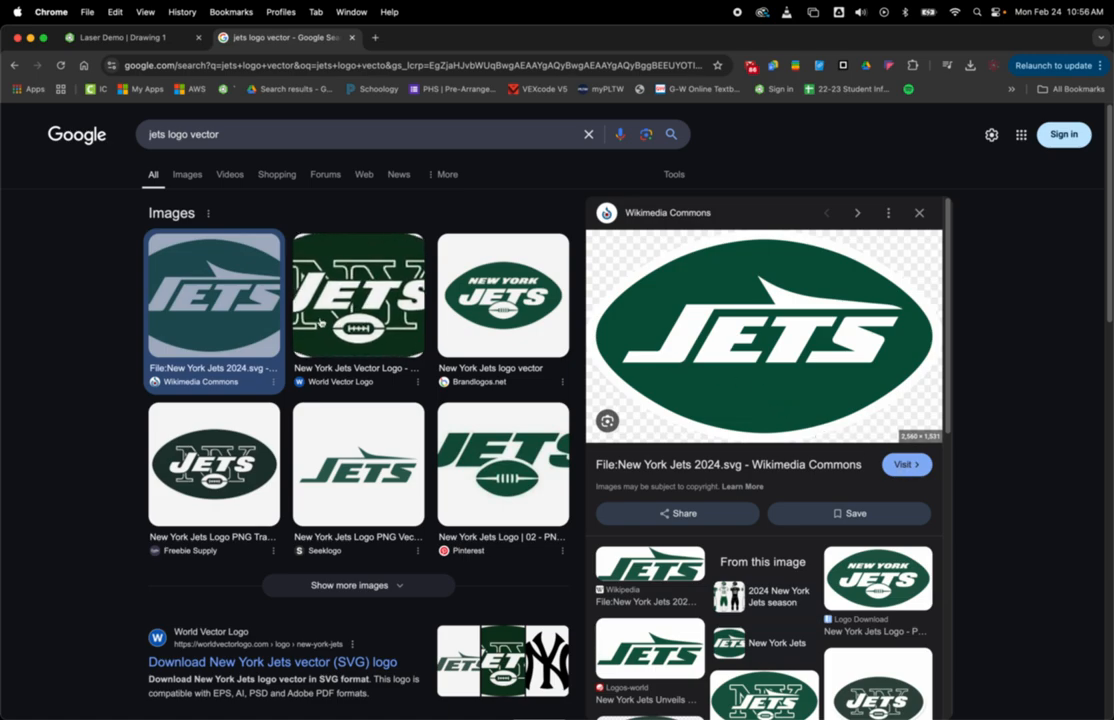
Step: Visit the logo's Wikimedia Commons page and download the full-resolution New_York_Jets_2024 SVG to the Desktop
left_click(900, 466)
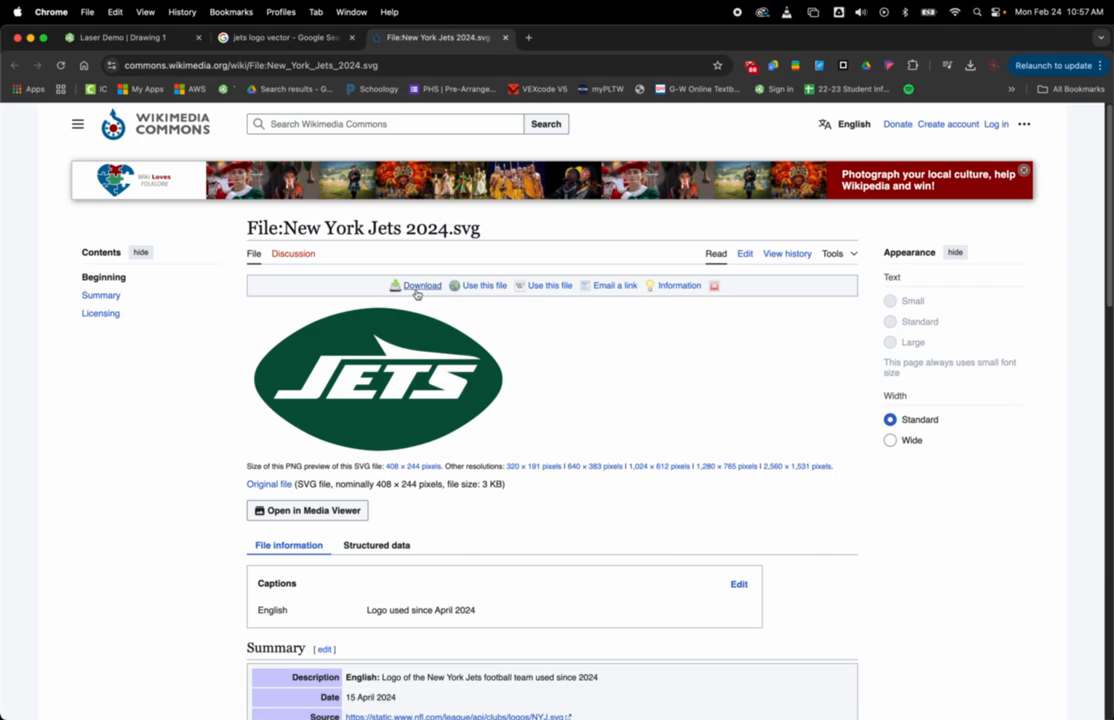
left_click(421, 286)
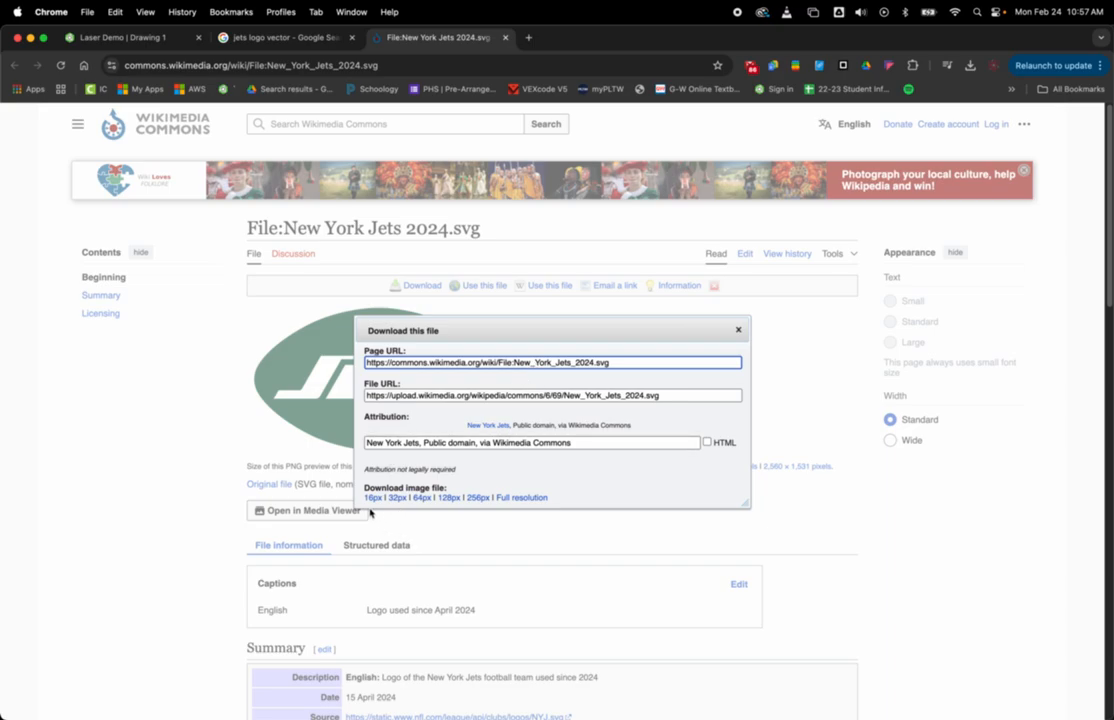
left_click(517, 499)
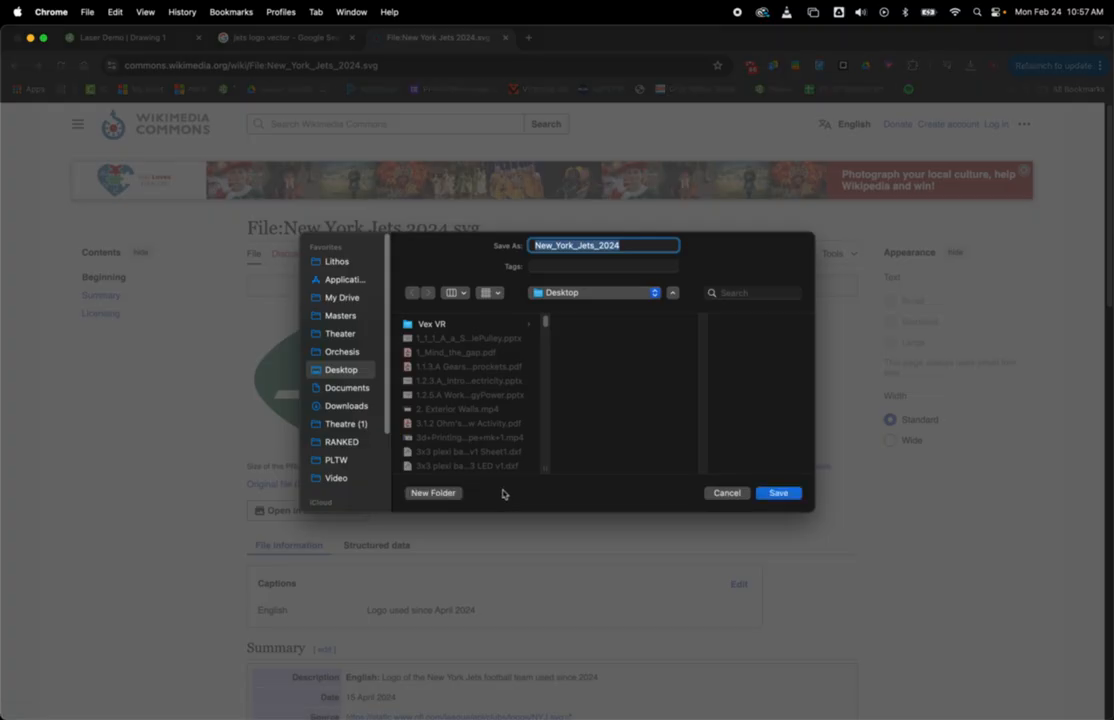
left_click(776, 494)
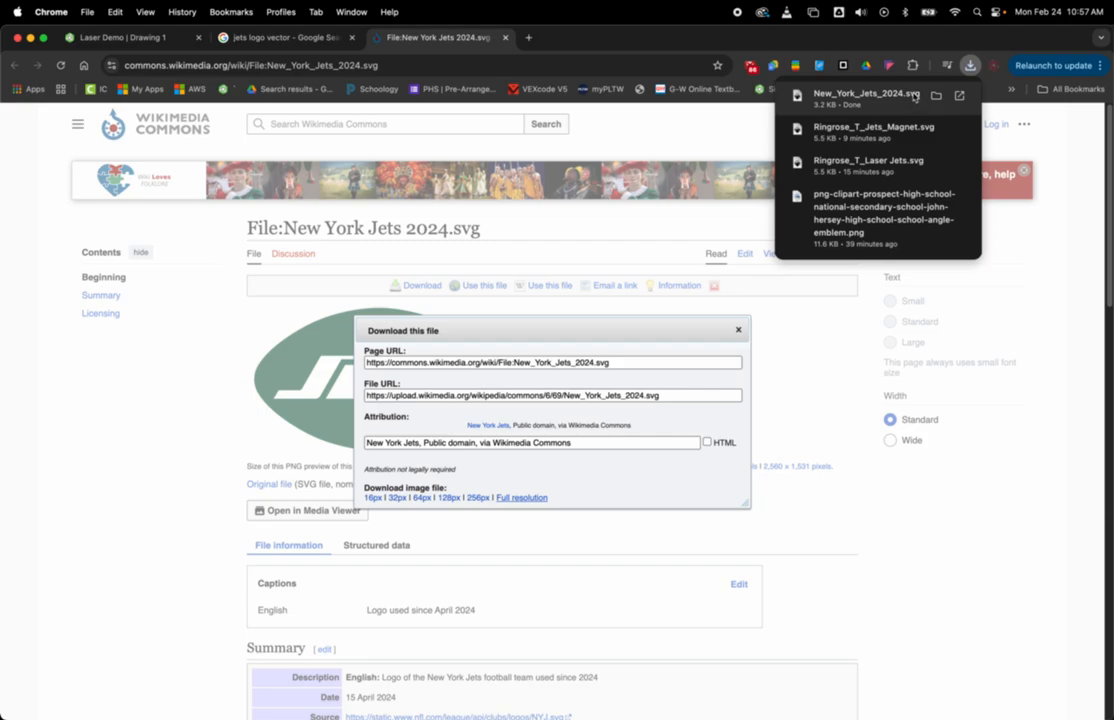
left_click(738, 330)
Step: Switch to the Jets magnet file in Inkscape, import New_York_Jets_2024.svg from the Desktop, and move it to about X -3.432 in, Y -0.878 in
key("ctrl+Up")
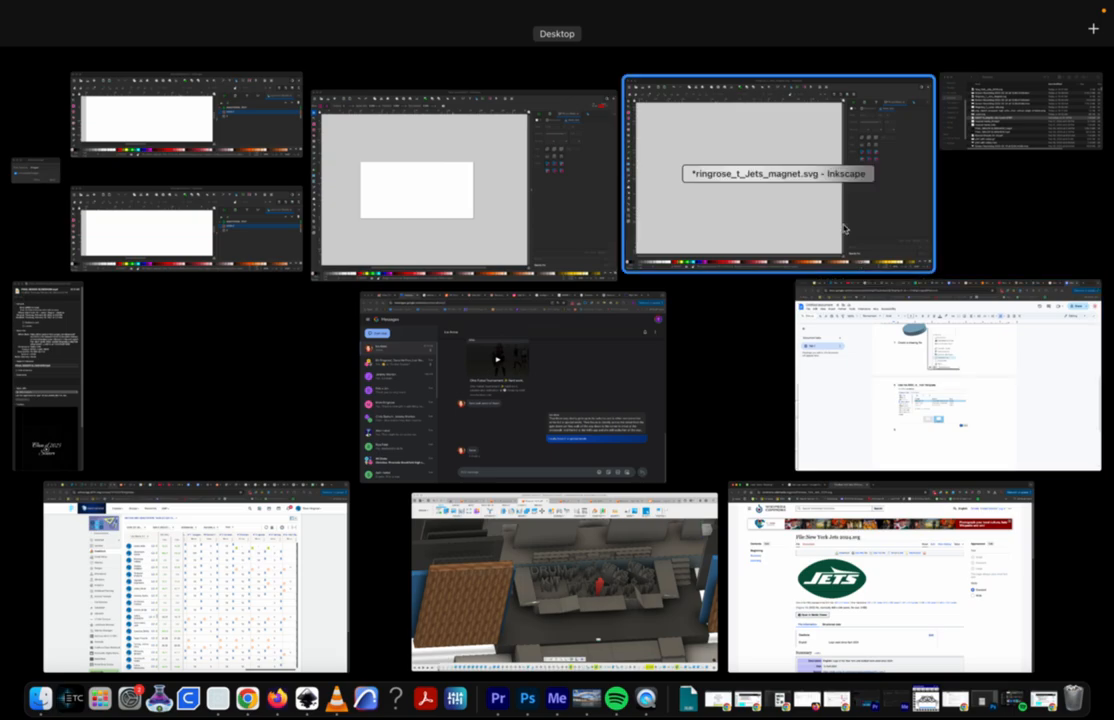
left_click(742, 205)
left_click(91, 12)
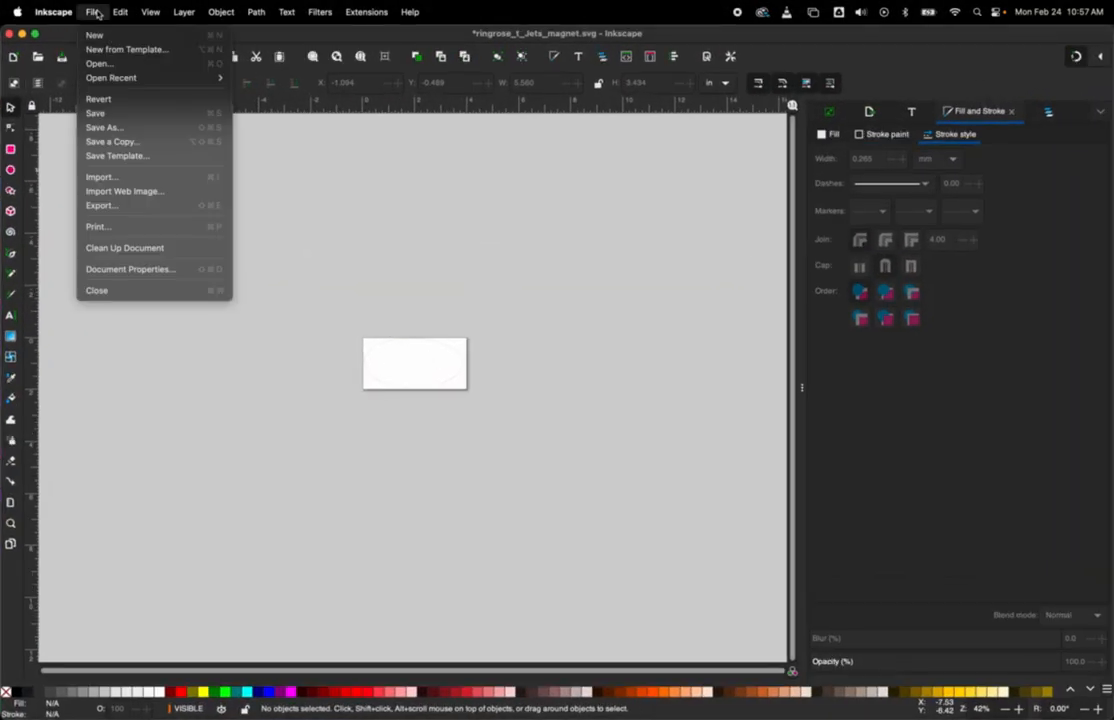
left_click(112, 178)
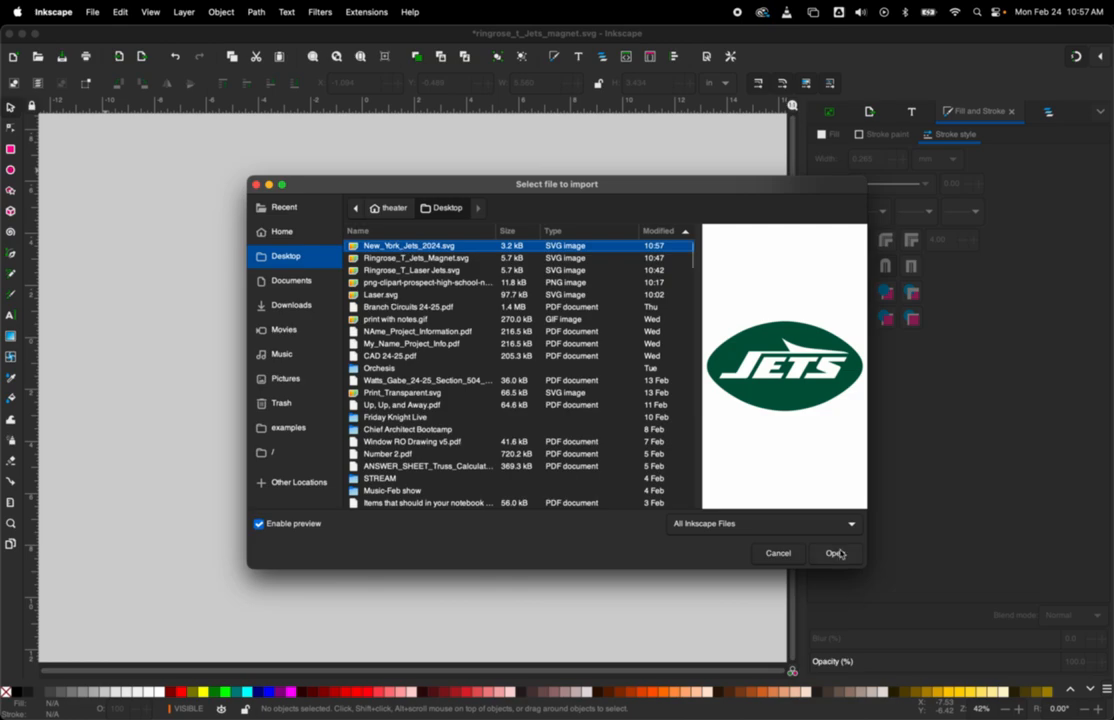
left_click(836, 553)
left_click(323, 197)
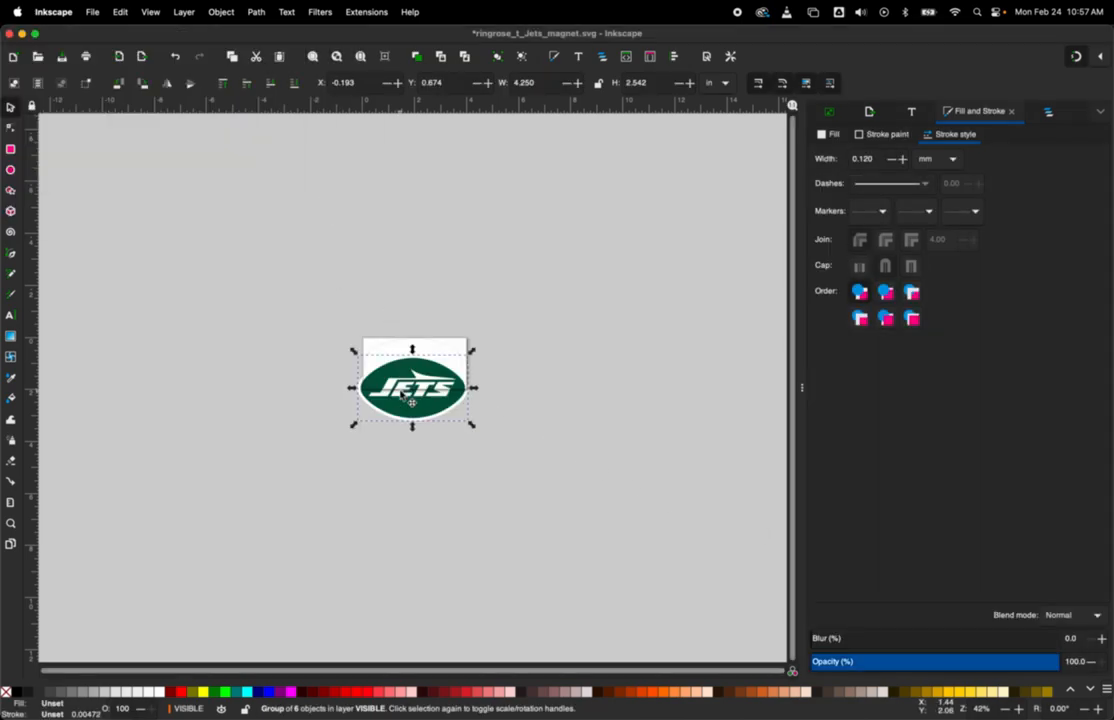
left_click_drag(419, 394, 334, 350)
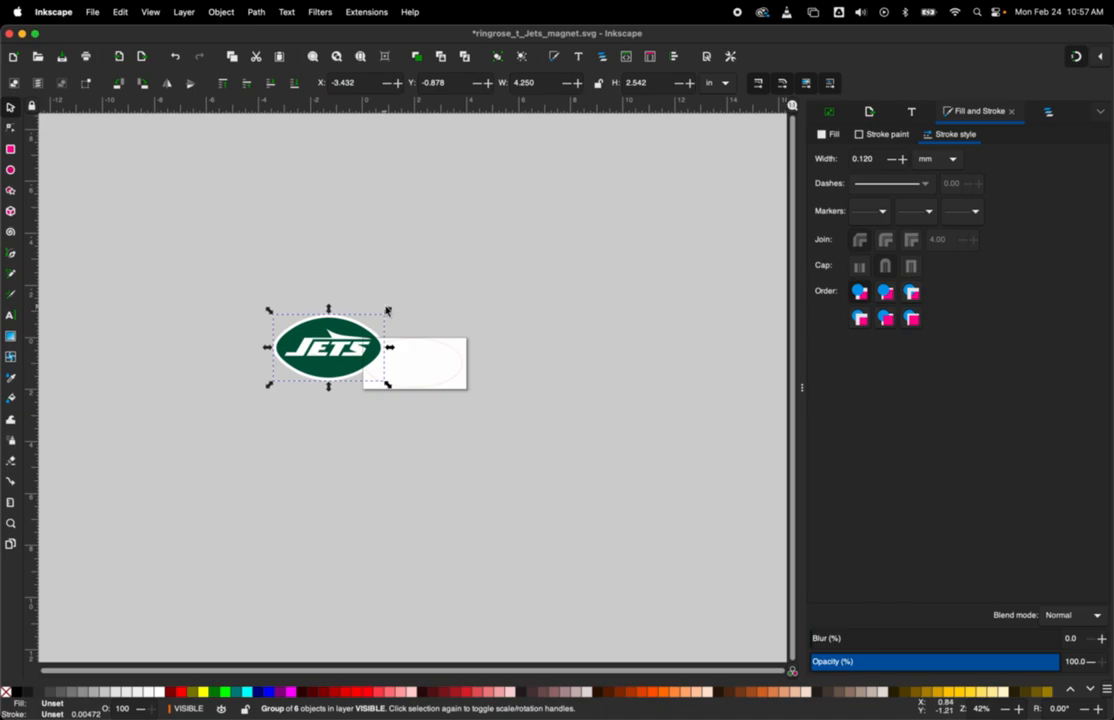
Step: Scale the Jets logo to about 2.152 by 1.470 in and place it inside the ellipse at about X 0.807 in, Y 0.034 in
left_click_drag(384, 311, 481, 369)
scroll(434, 368, "up", 5)
left_click_drag(546, 236, 478, 318)
left_click_drag(382, 414, 338, 337)
left_click(436, 197)
scroll(245, 264, "left", 5)
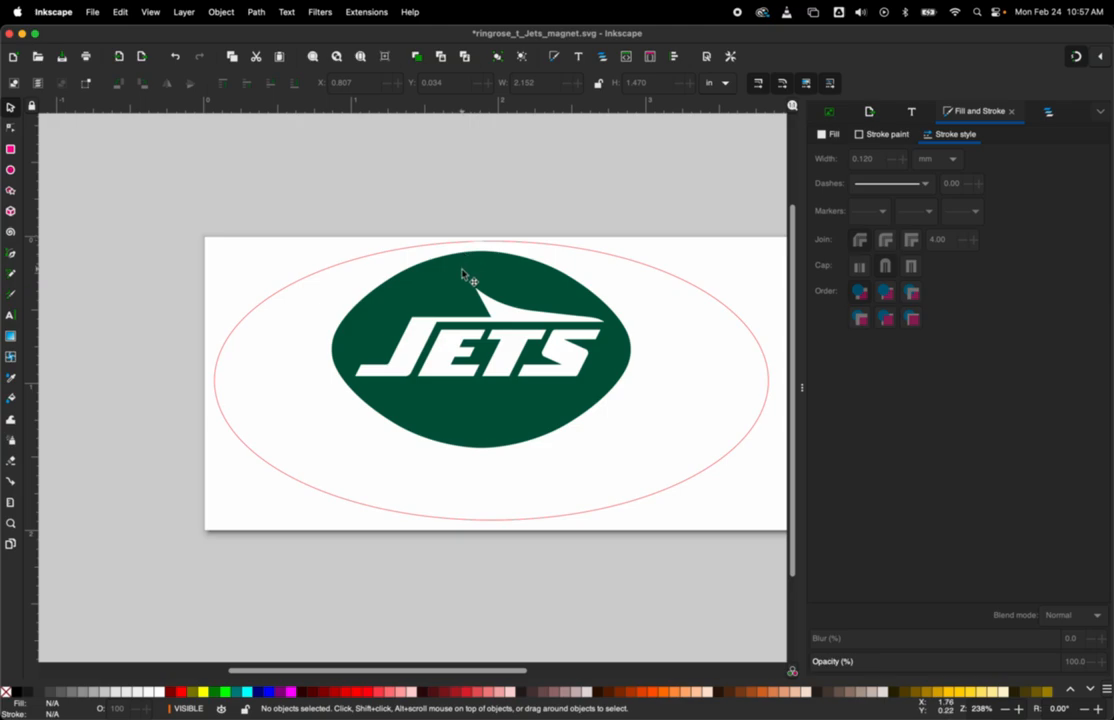
left_click(463, 271)
right_click(477, 291)
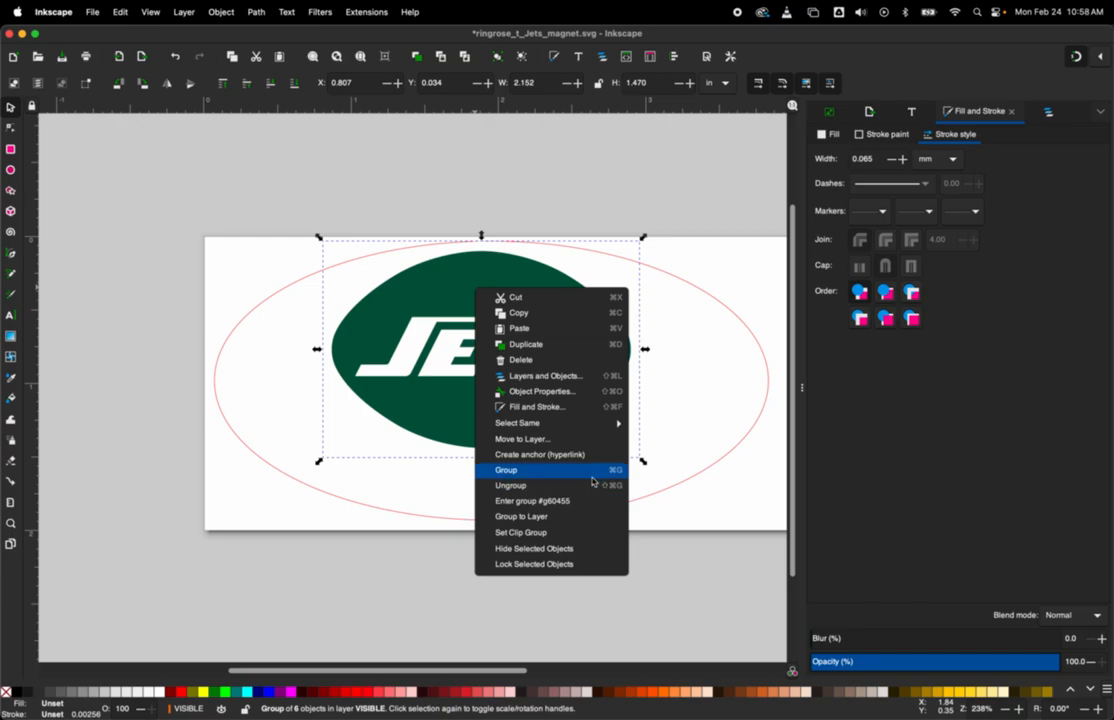
left_click(419, 181)
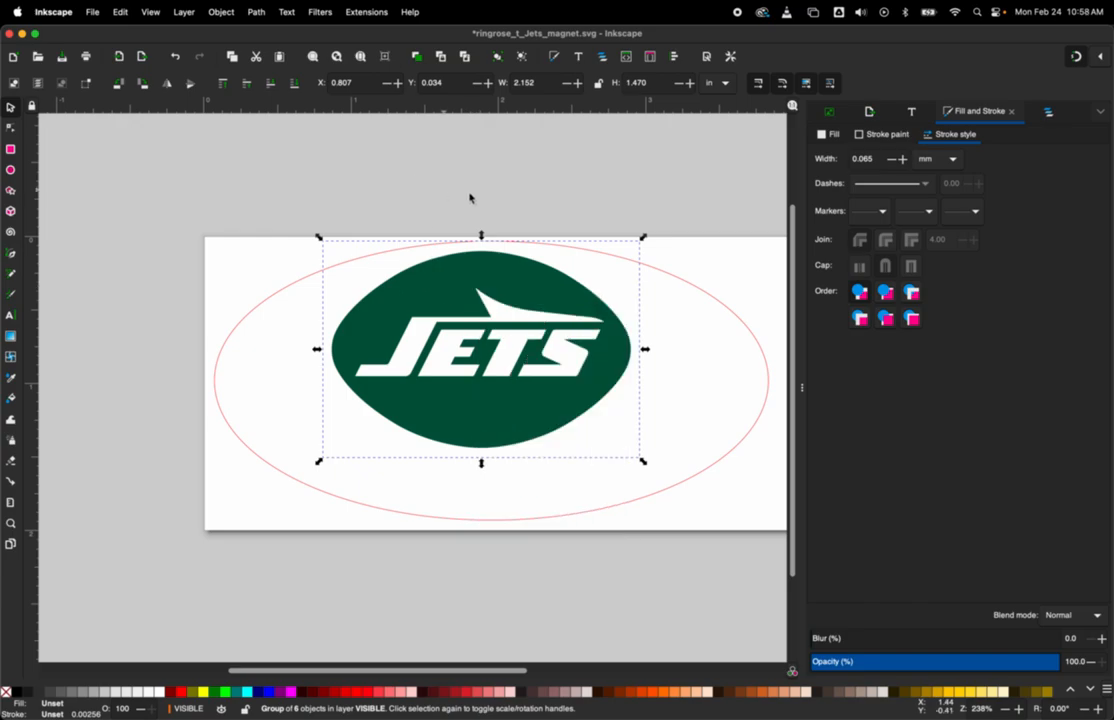
left_click(121, 160)
Step: Add the text "Just" at the lower-left edge of the Jets logo
left_click(9, 315)
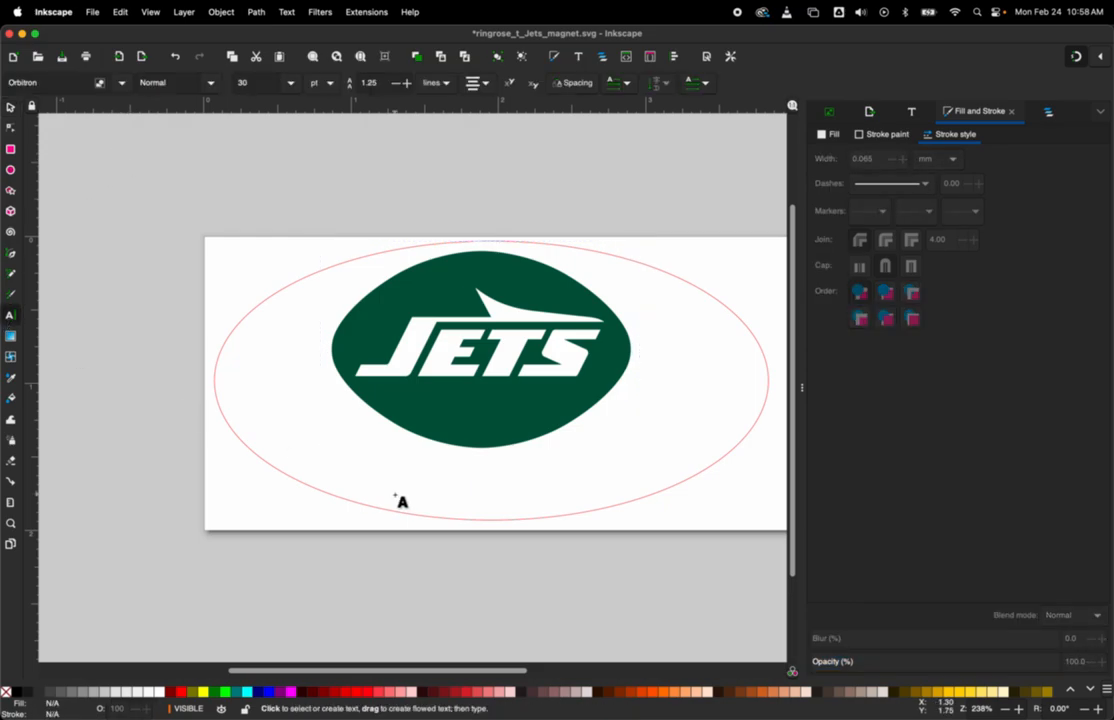
left_click(340, 477)
type("J")
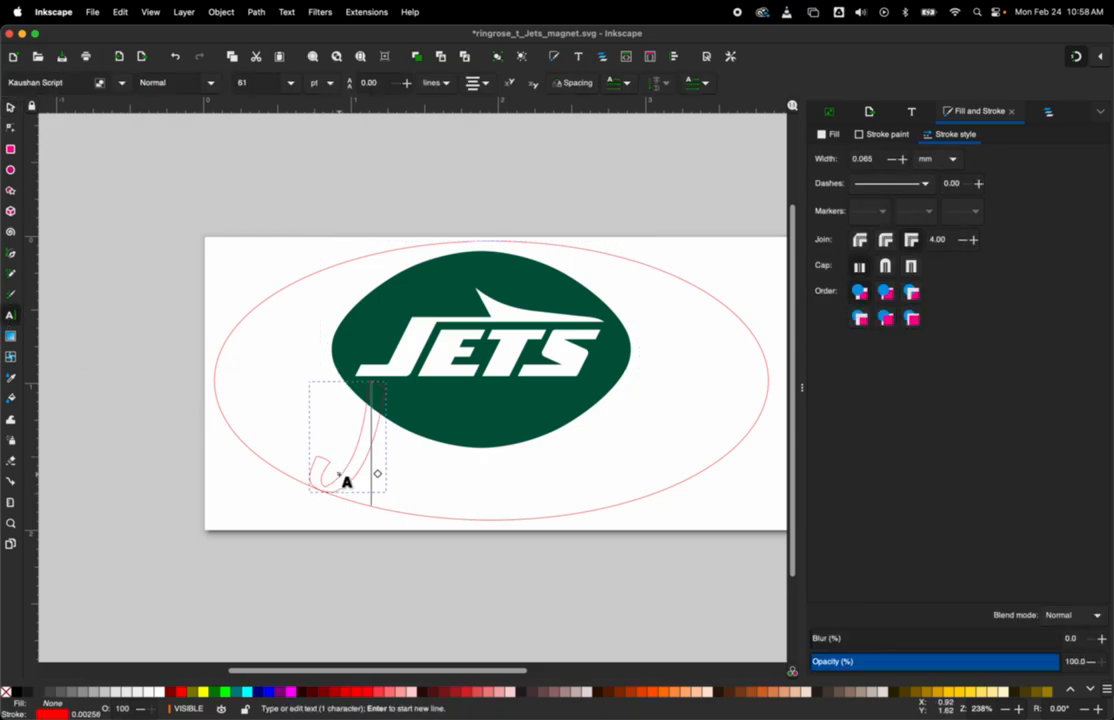
type("ust")
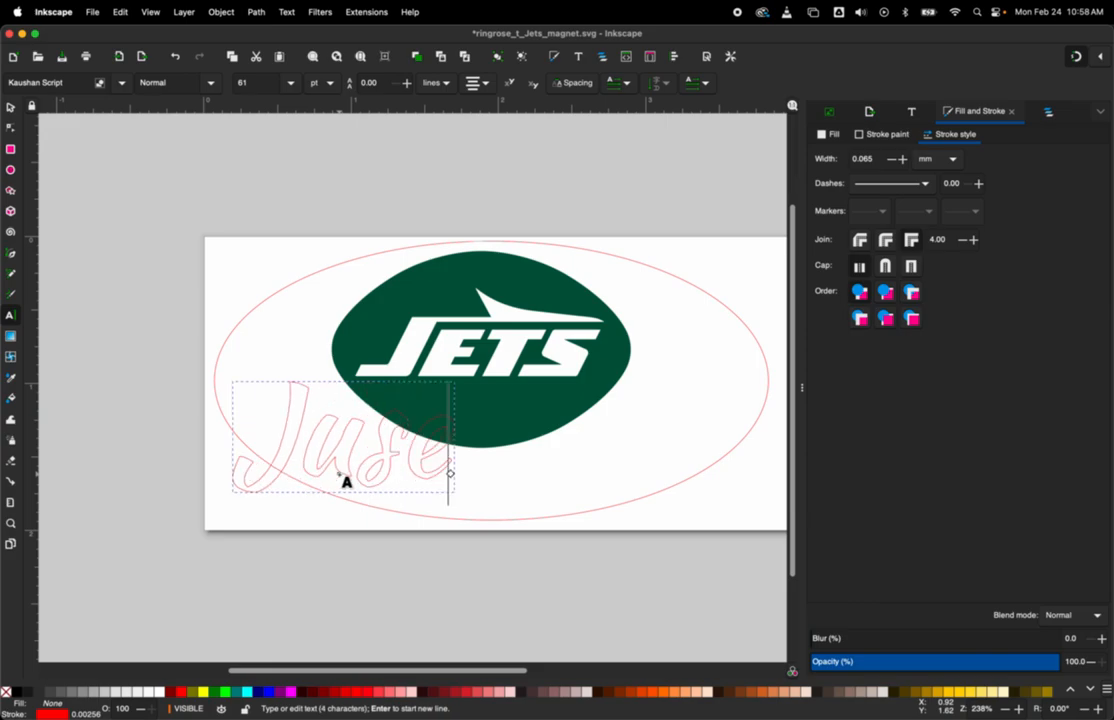
key("Escape")
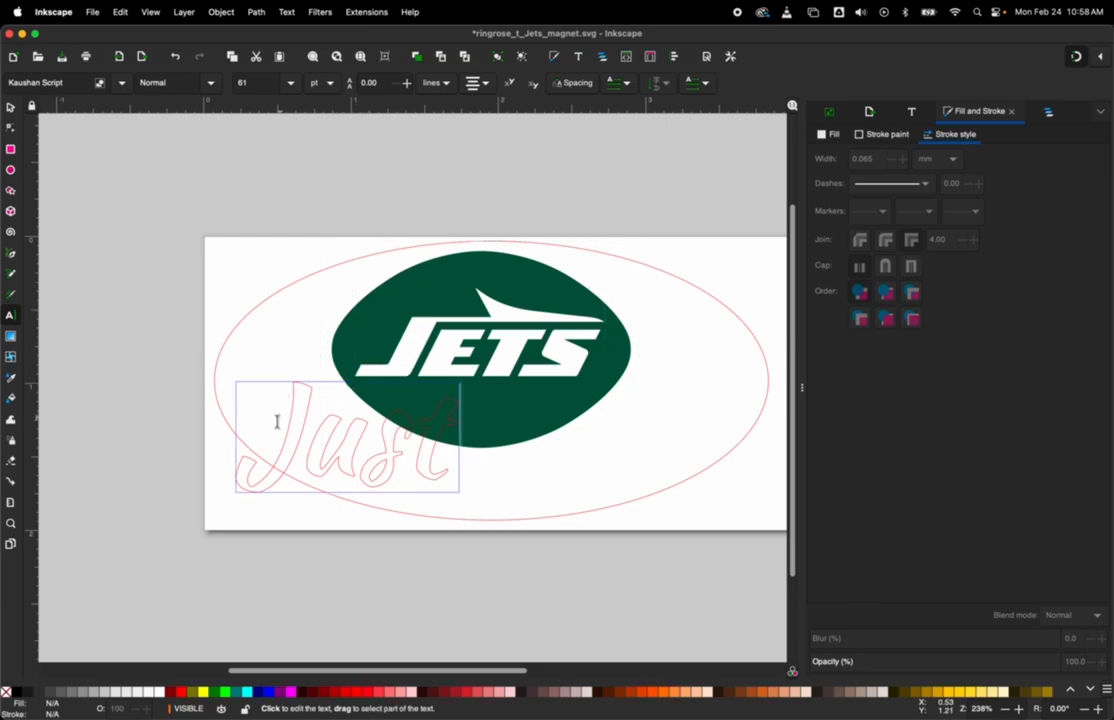
Step: Browse the available font families for the "Just" text and preview it in Chalkduster
left_click(121, 83)
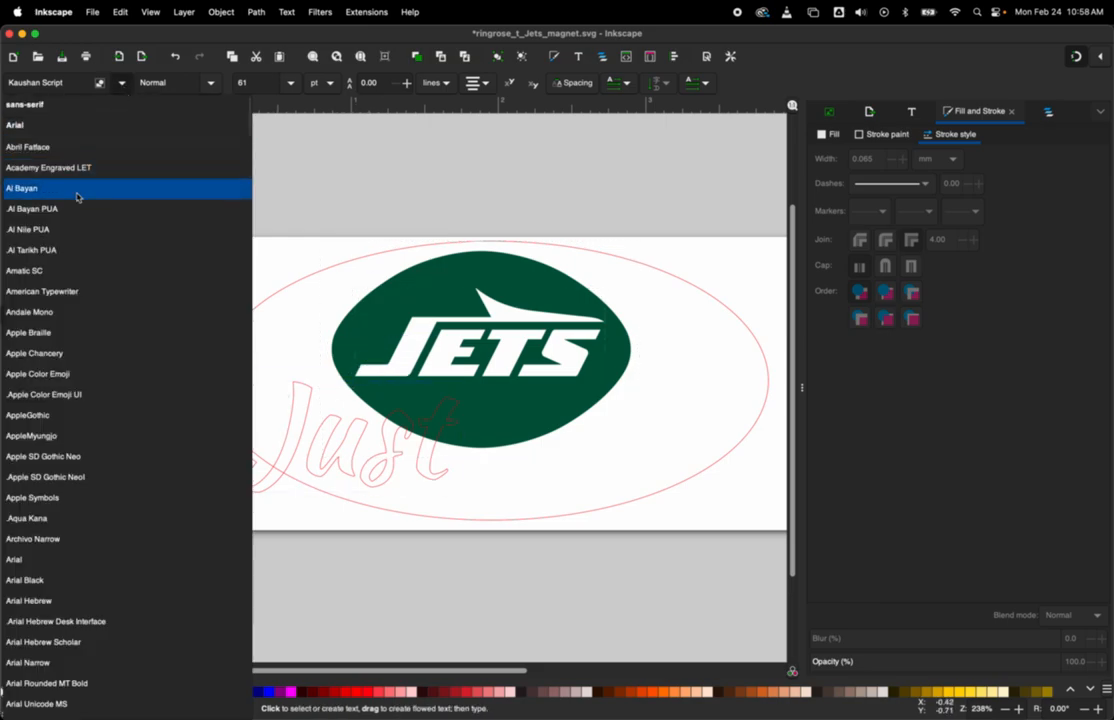
left_click(624, 177)
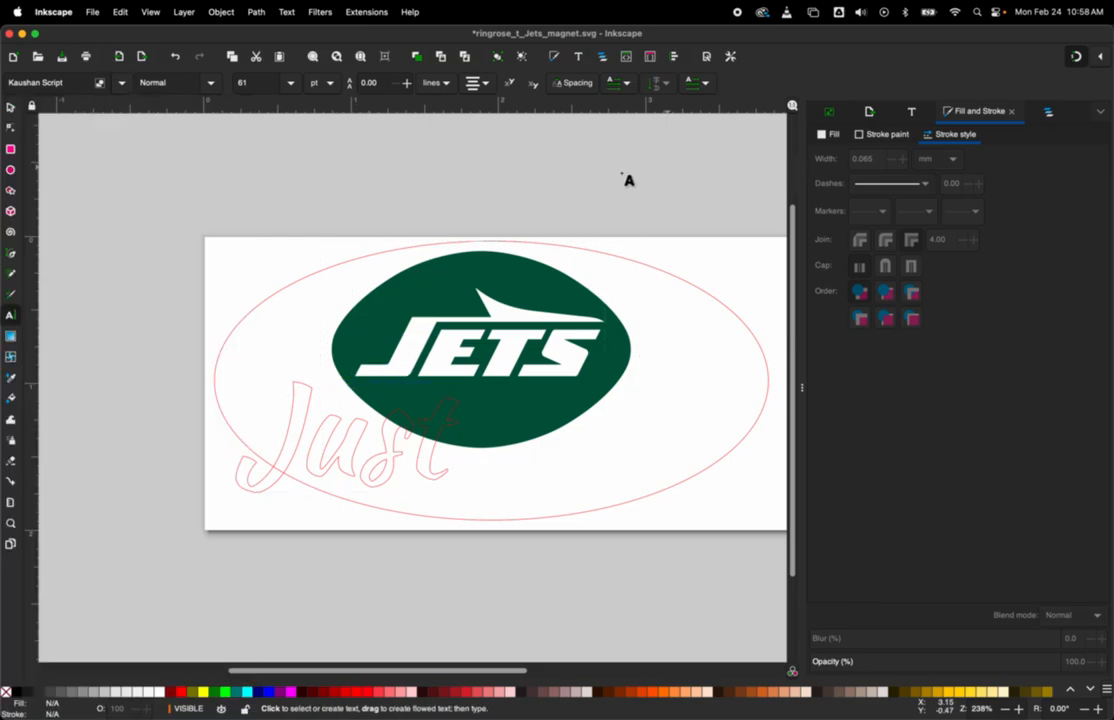
left_click(912, 112)
left_click(851, 213)
left_click(916, 266)
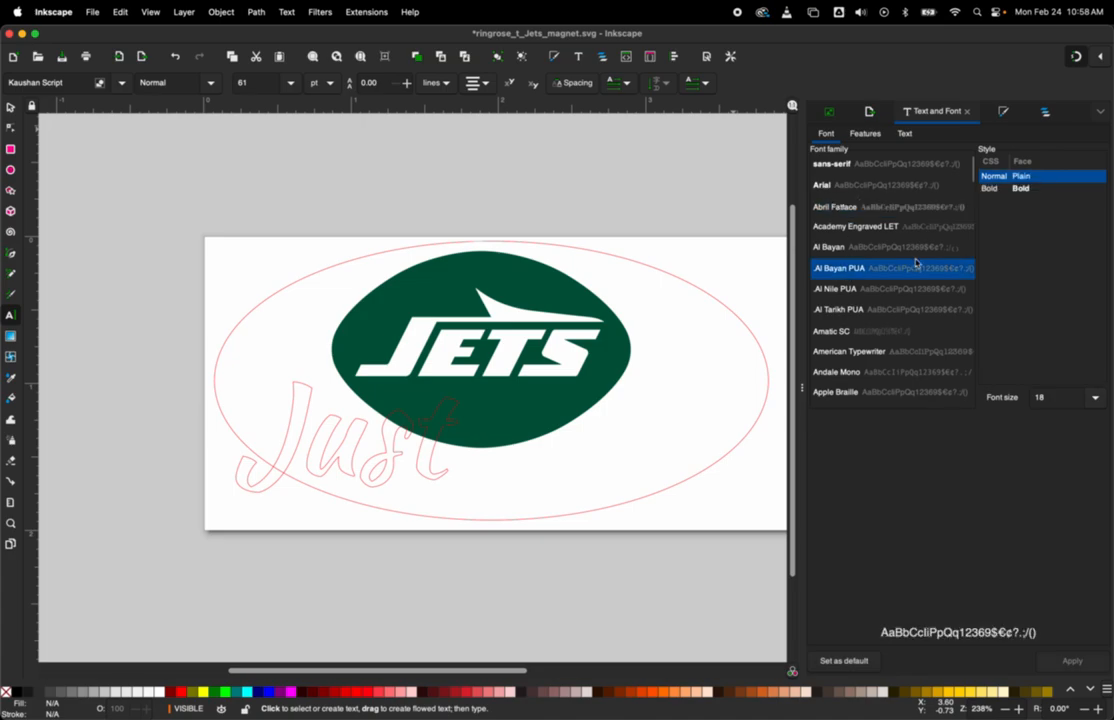
scroll(910, 290, "down", 10)
left_click(358, 450)
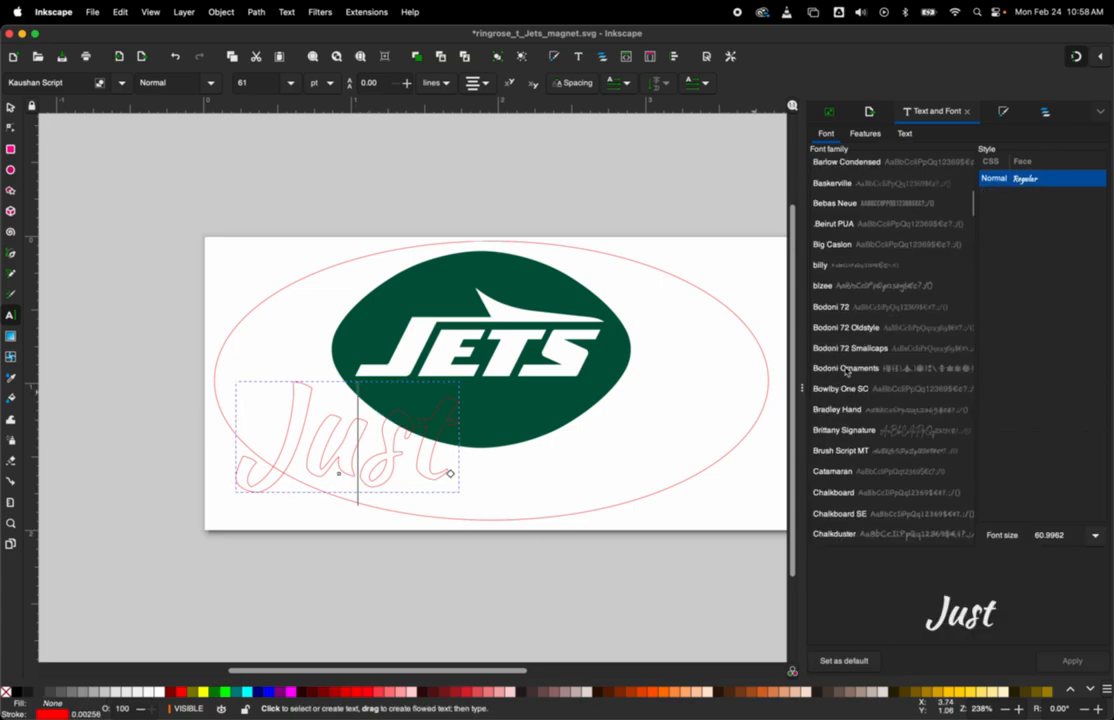
scroll(846, 371, "down", 5)
left_click(842, 306)
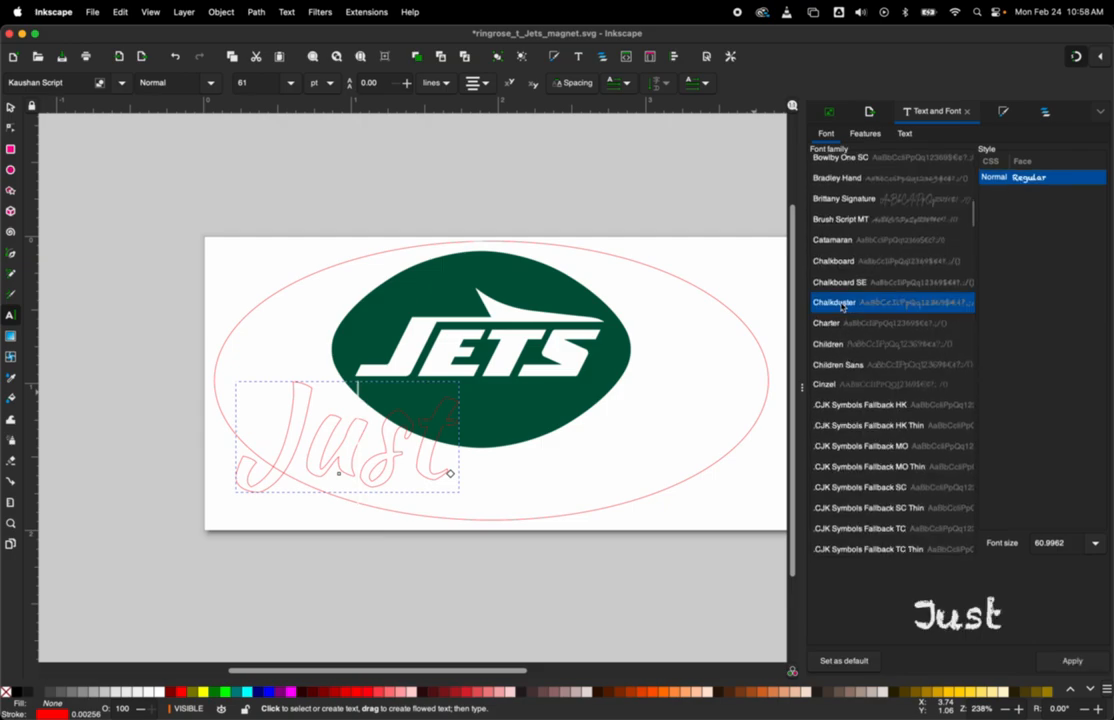
Step: Select the whole word "Just" and apply the Charter font in Bold
left_click_drag(286, 446, 447, 440)
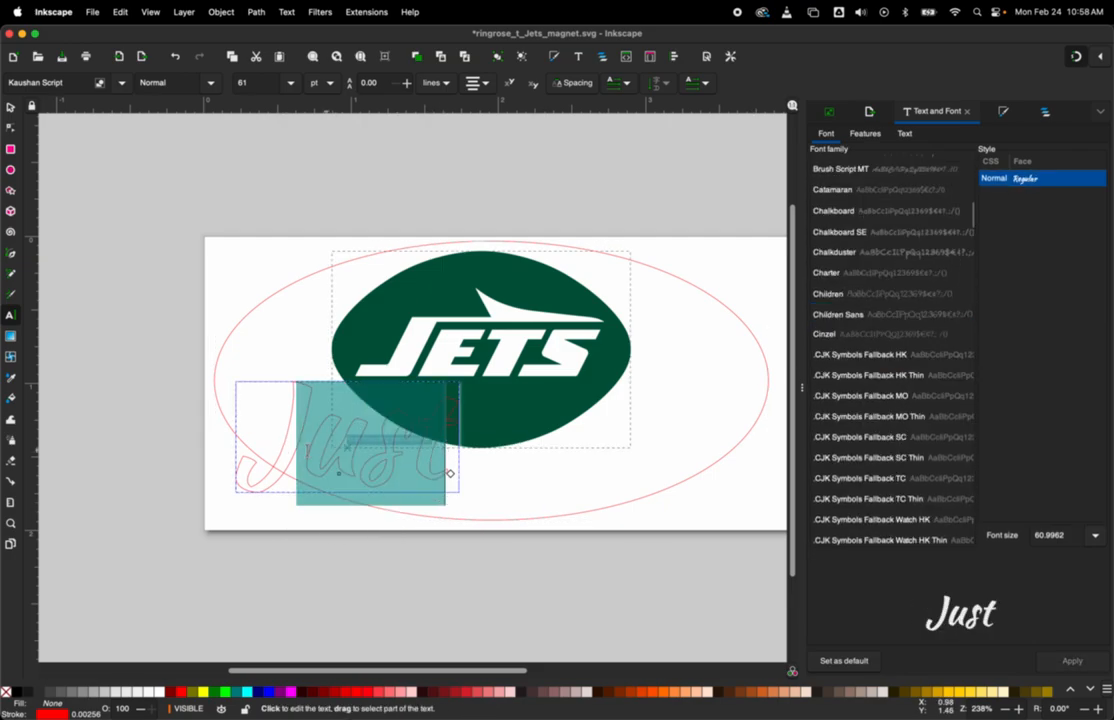
double_click(264, 450)
left_click(866, 234)
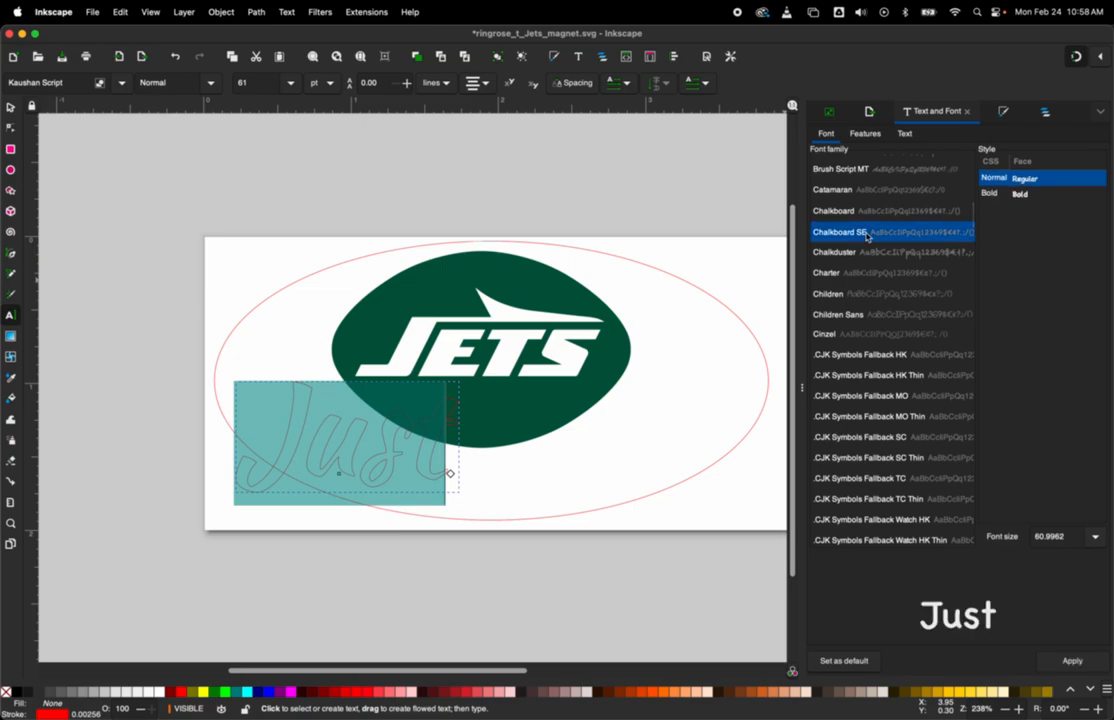
left_click(859, 275)
left_click(992, 204)
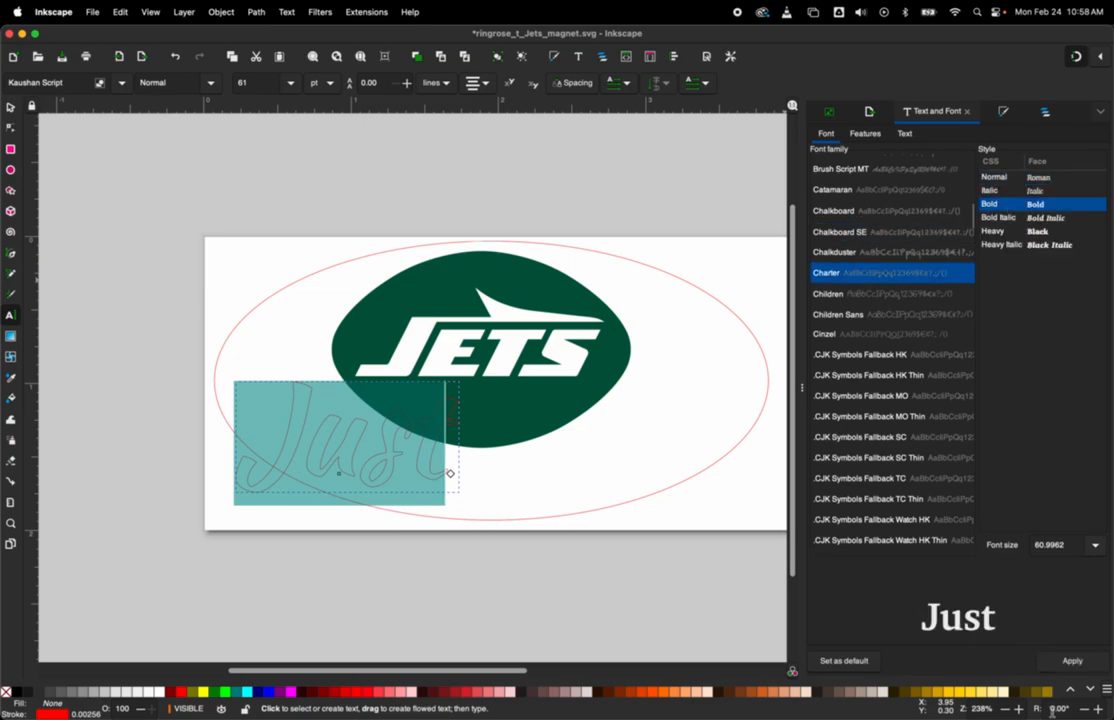
left_click(1080, 667)
Step: Give the whole word "Just" a flat black fill
left_click_drag(428, 471, 457, 474)
left_click_drag(308, 456, 224, 460)
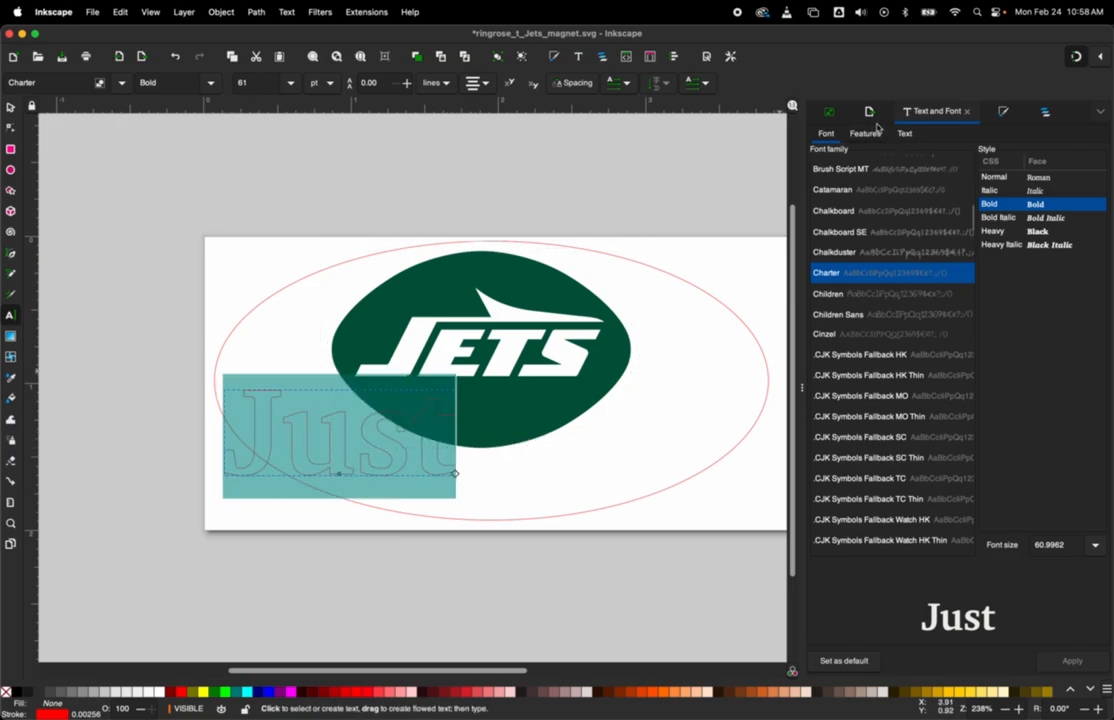
left_click(1006, 112)
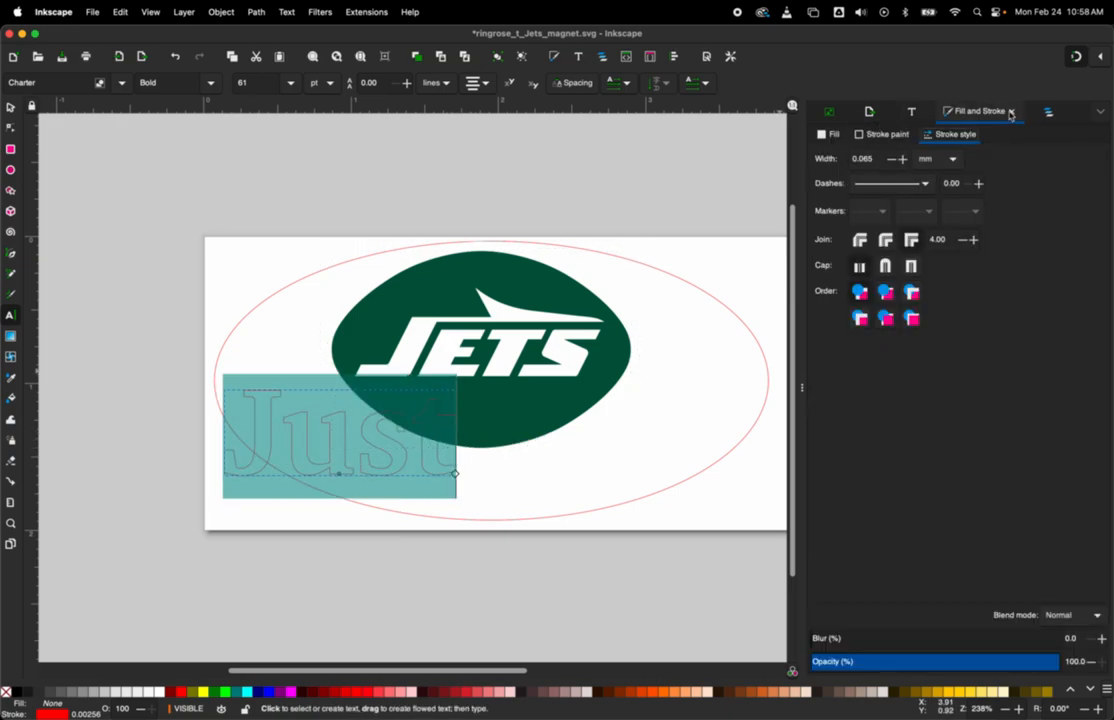
left_click(834, 134)
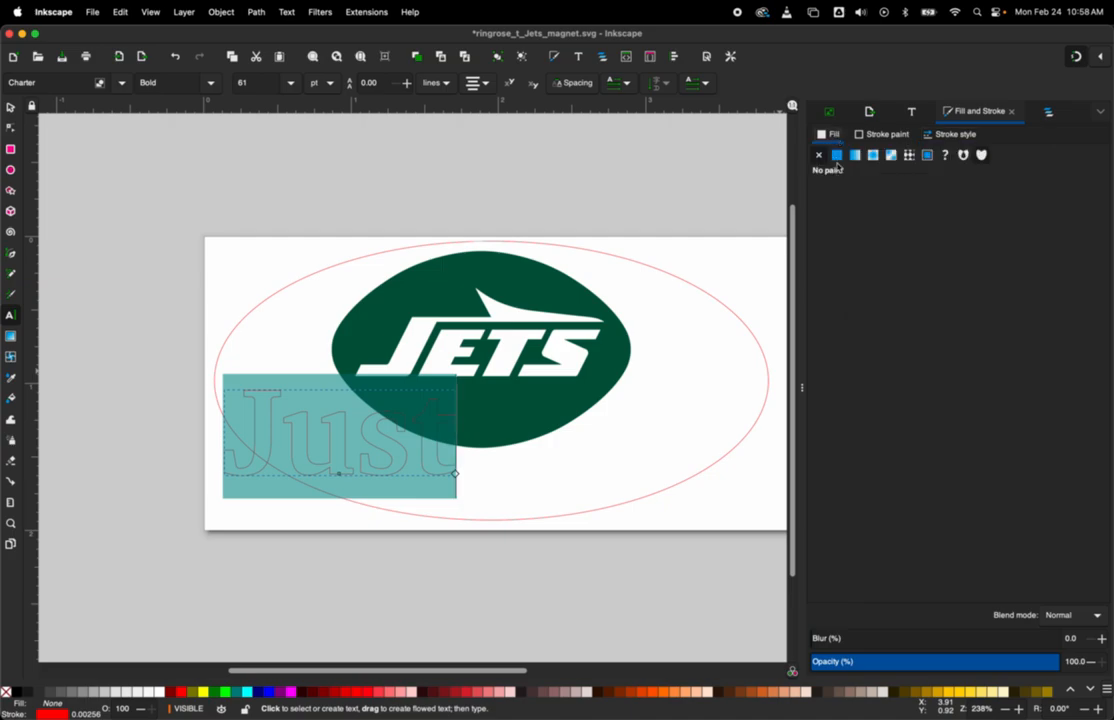
left_click(837, 156)
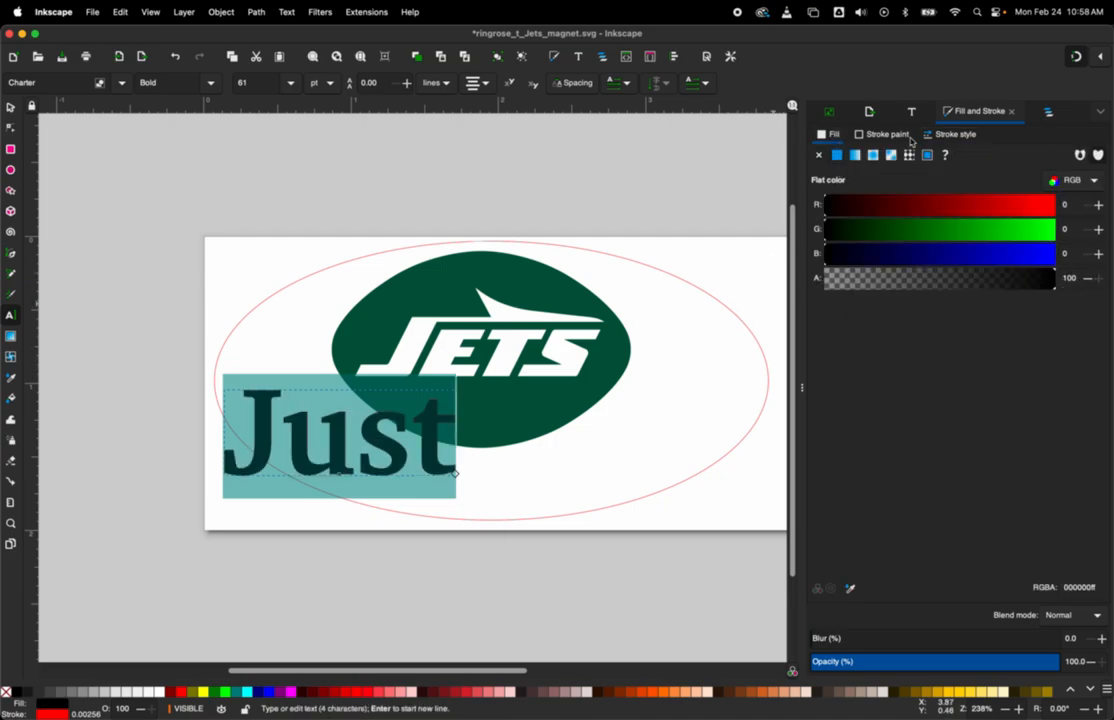
Step: Inspect the red outline around the "Just" letters and remove the text's stroke paint
left_click(650, 463)
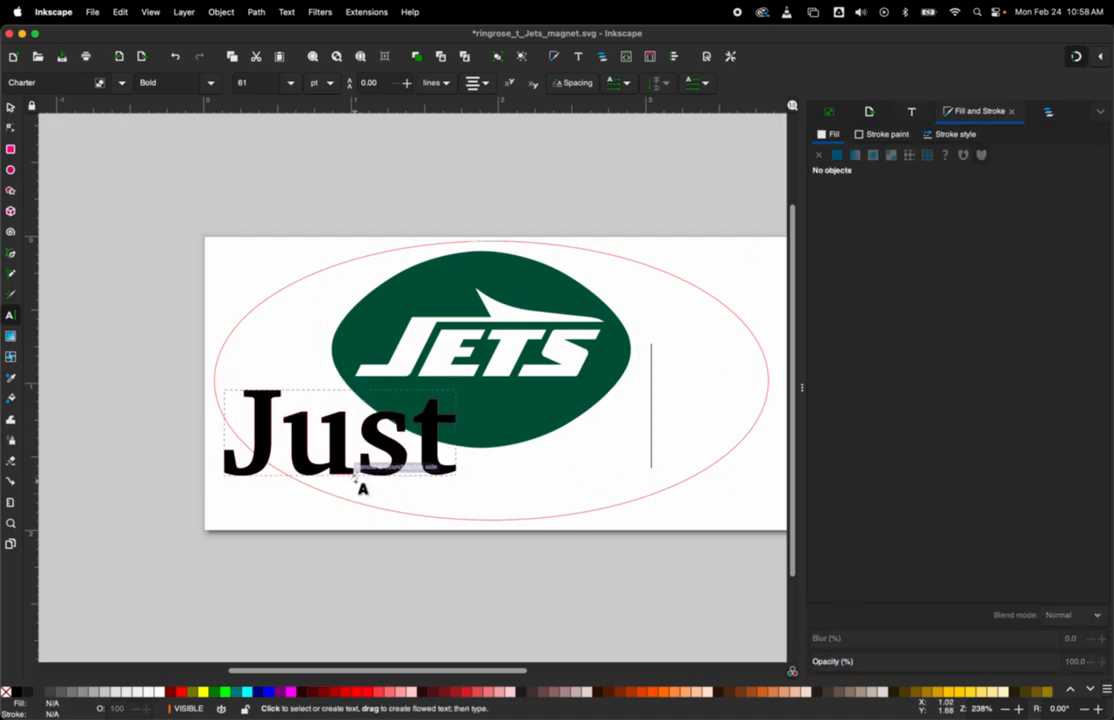
left_click(330, 440)
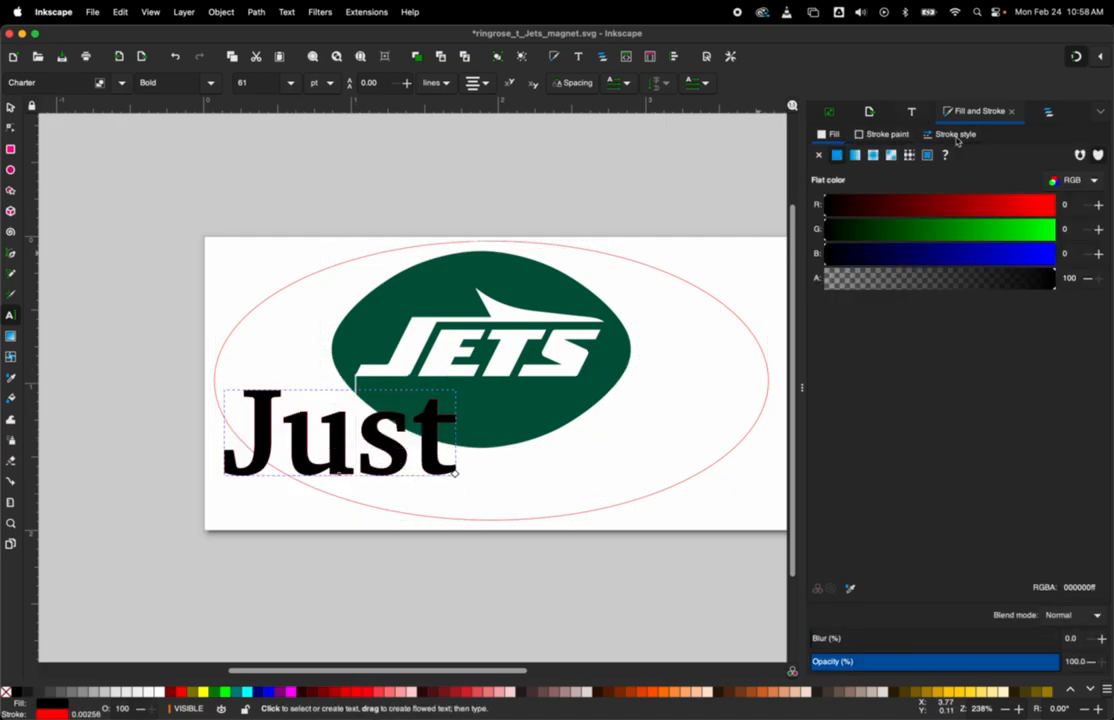
scroll(428, 470, "left", 5)
scroll(428, 470, "right", 4)
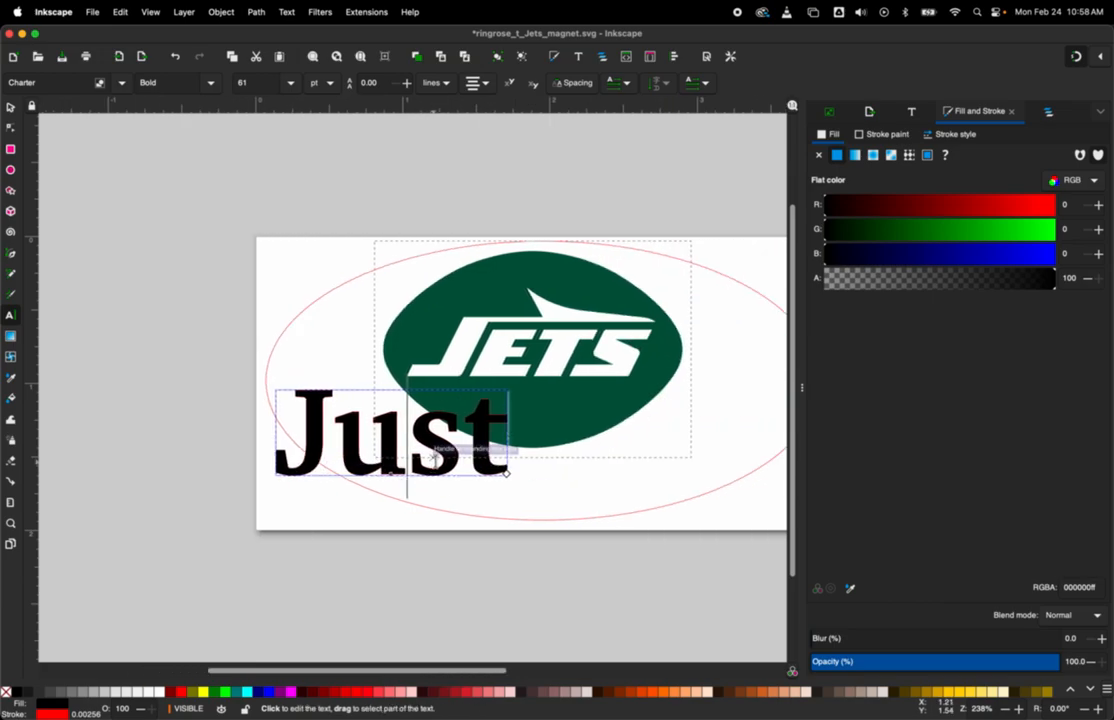
scroll(461, 403, "up", 6)
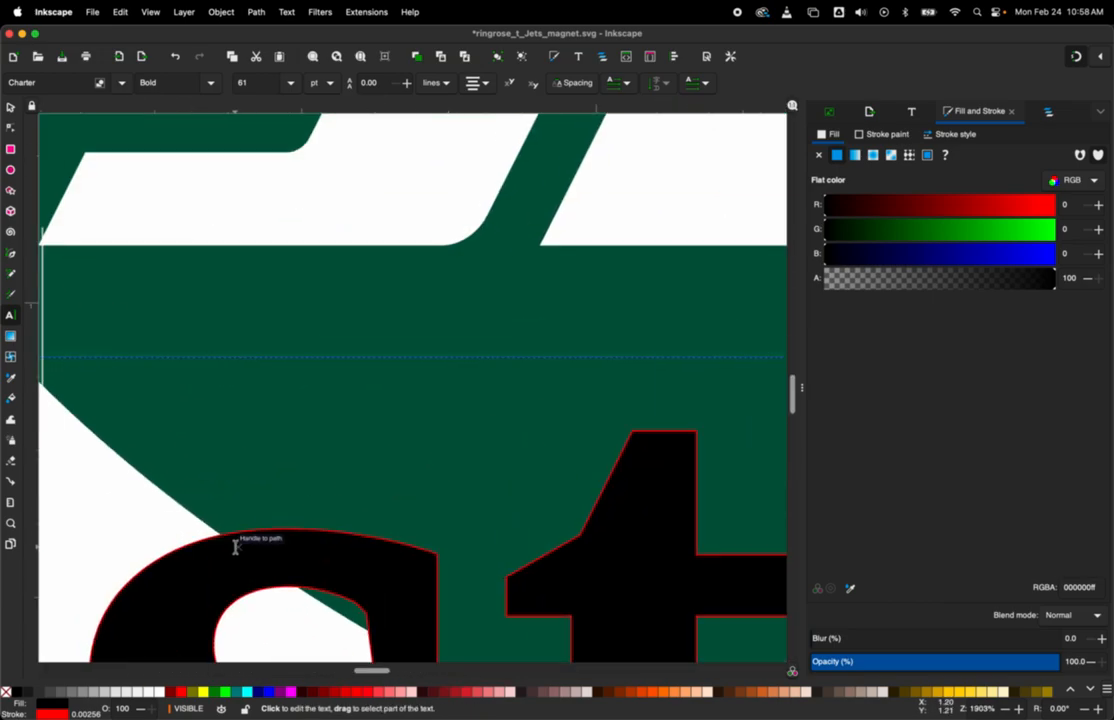
scroll(458, 610, "down", 4)
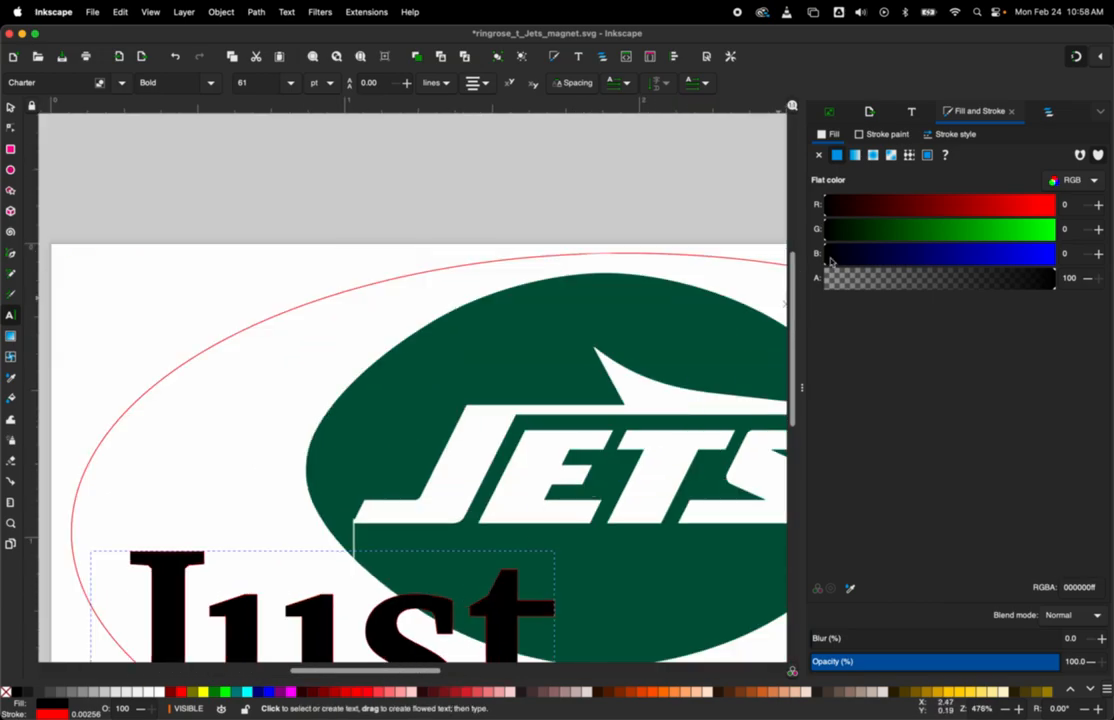
left_click(950, 131)
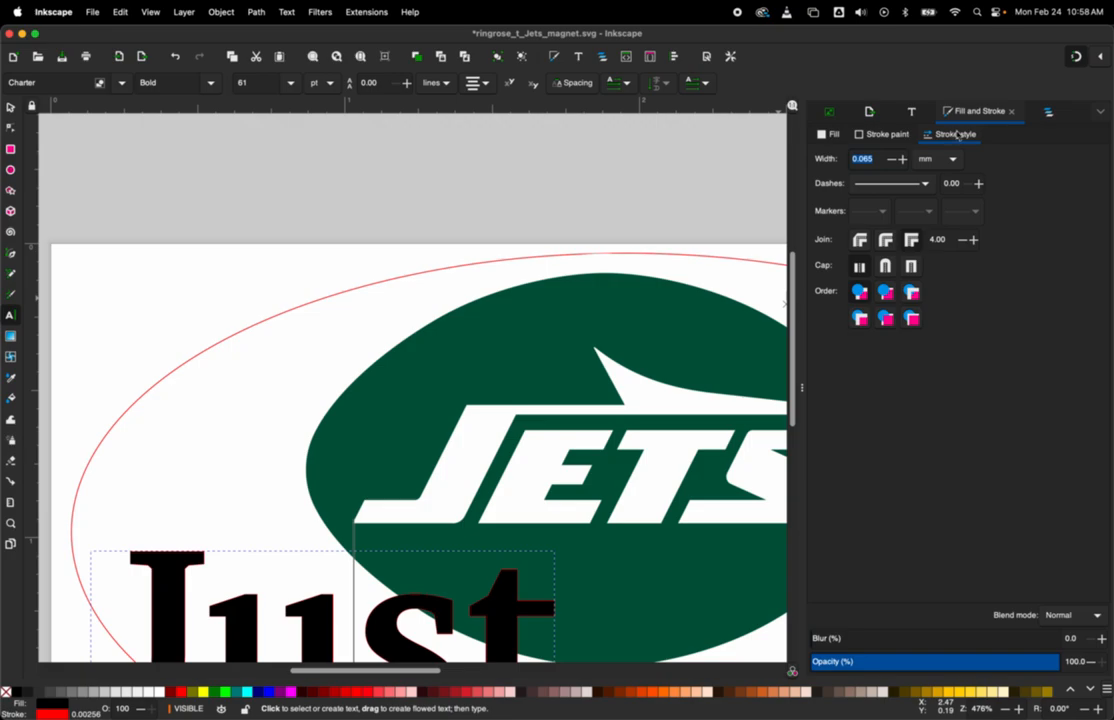
left_click(862, 136)
left_click(818, 155)
scroll(450, 420, "down", 2)
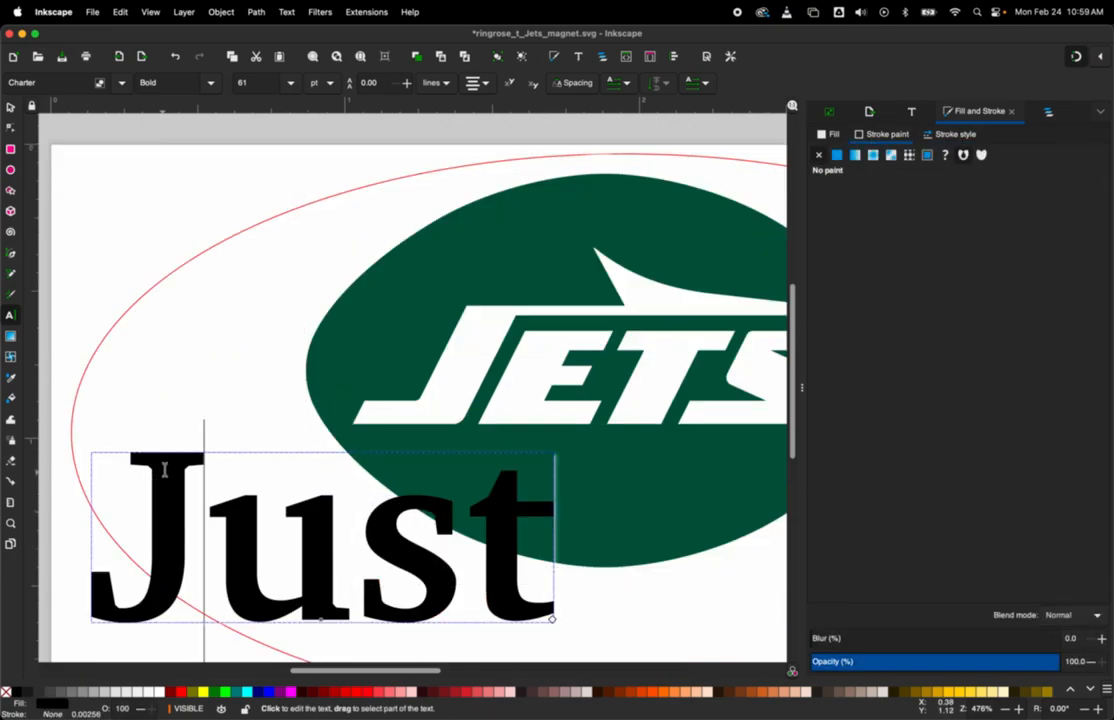
scroll(167, 466, "down", 5)
scroll(167, 466, "up", 2)
left_click_drag(110, 400, 597, 398)
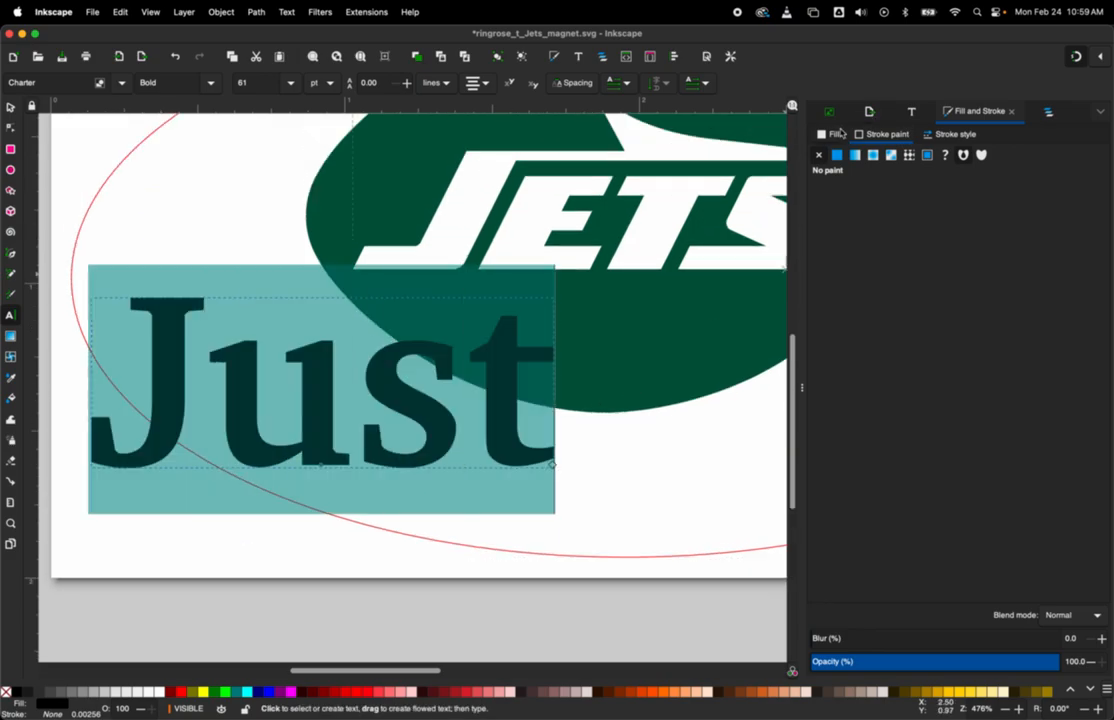
left_click(908, 114)
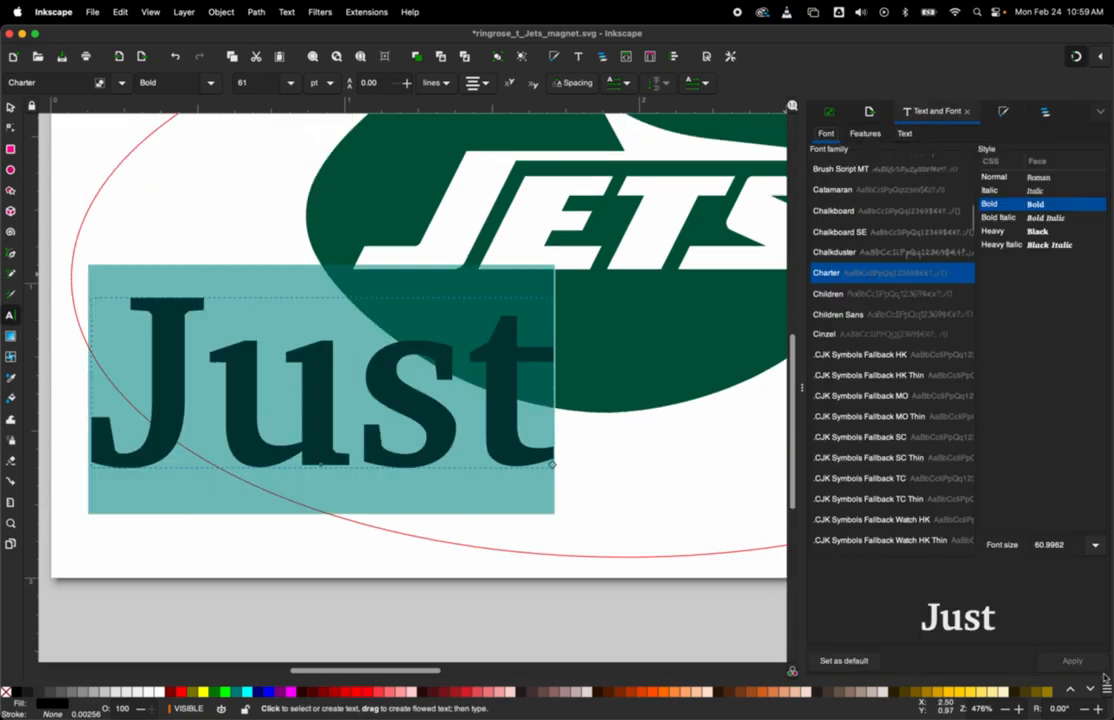
key("Escape")
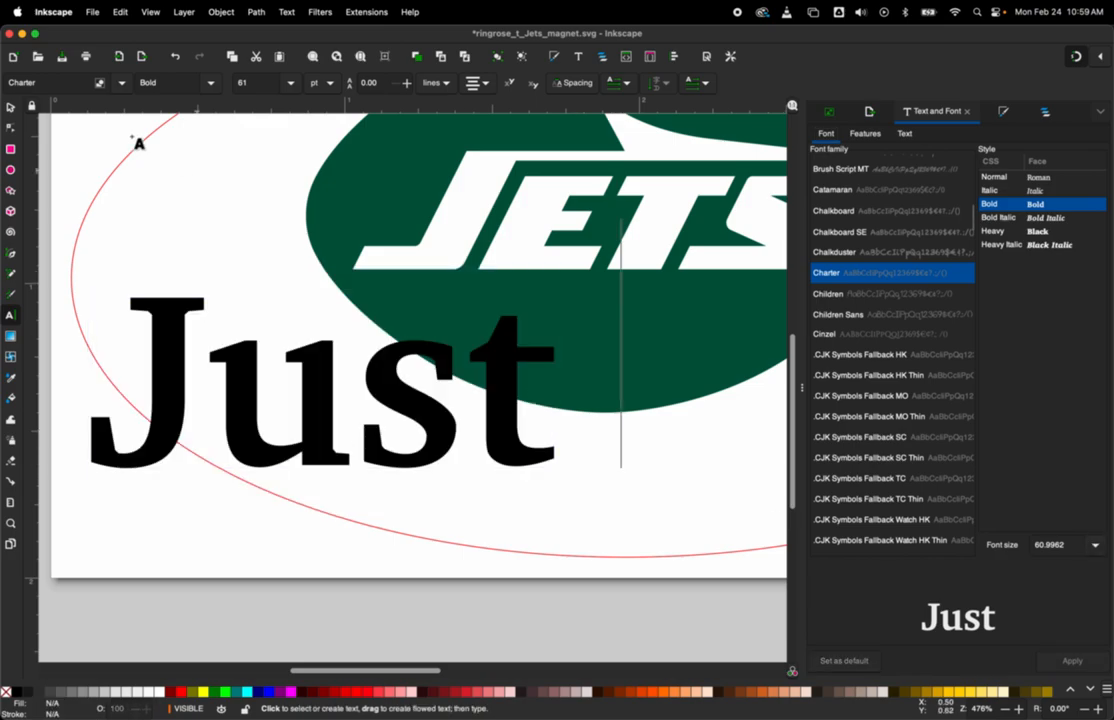
Step: Shrink the "Just" text to about 0.547 by 0.348 in and place it at about X 0.685 in, Y 1.163 in
left_click(10, 107)
left_click(175, 375)
left_click(175, 375)
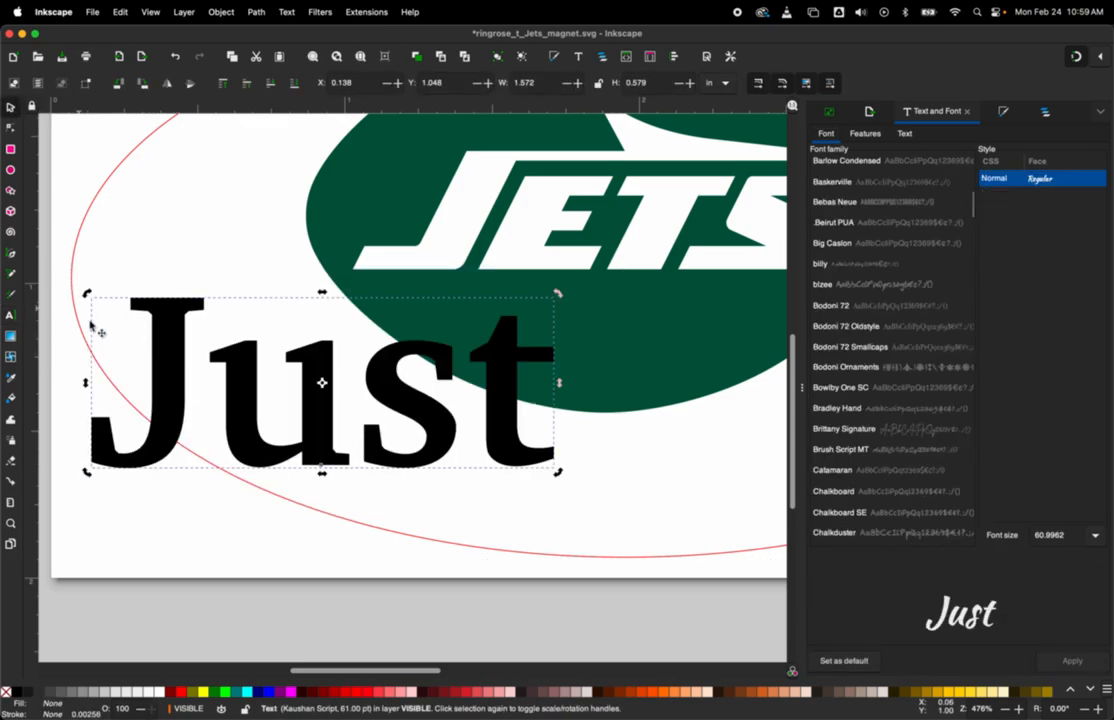
left_click(163, 333)
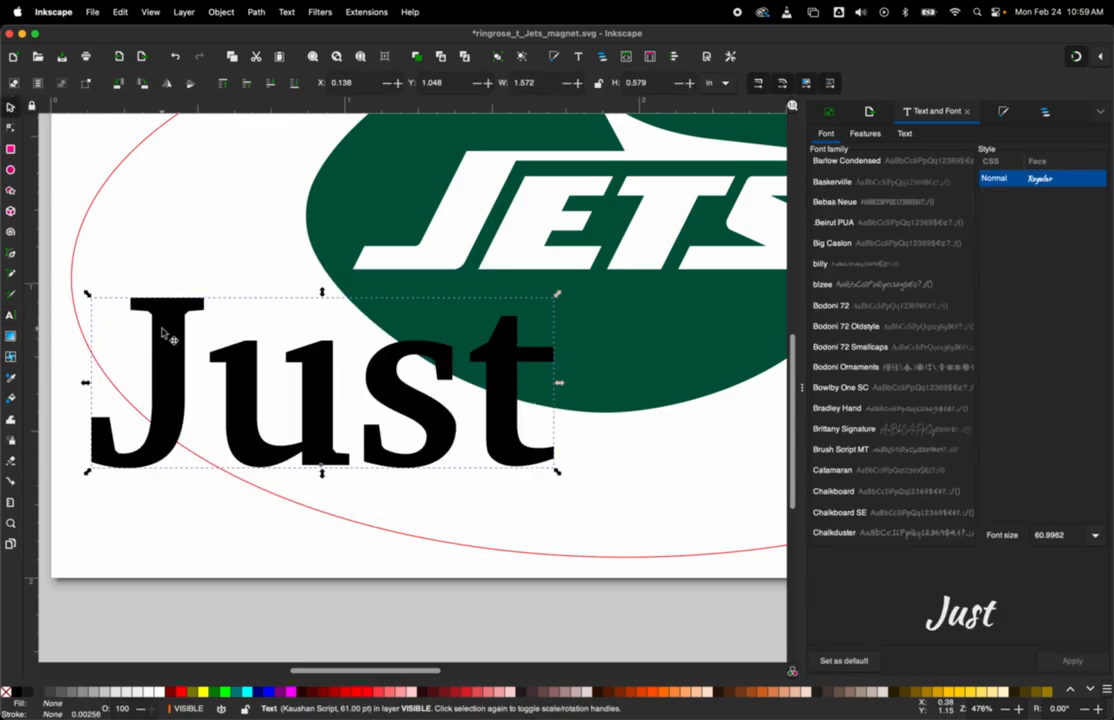
left_click_drag(91, 296, 240, 326)
mouse_move(343, 440)
left_mouse_down()
mouse_move(363, 466)
mouse_move(405, 483)
mouse_move(363, 471)
mouse_move(352, 440)
left_mouse_up()
scroll(380, 458, "down", 3)
left_click(490, 480)
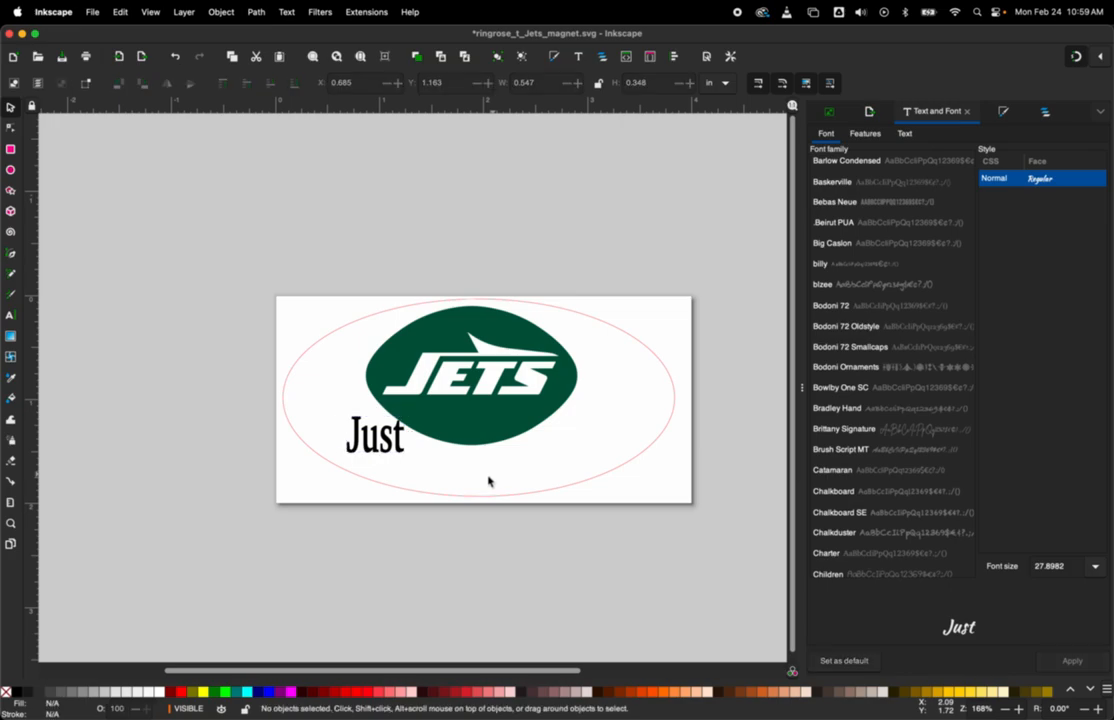
Step: Make three copies of the "Just" text and arrange the four words in an arc along the logo's lower edge
left_click(402, 420)
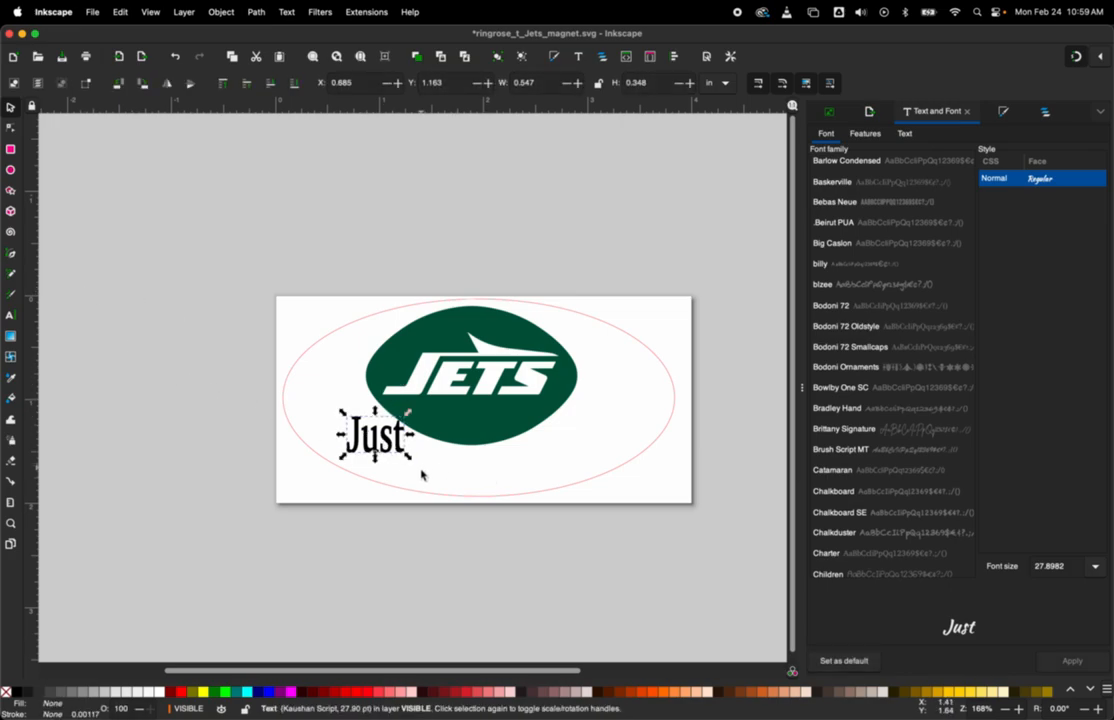
key("ctrl+v")
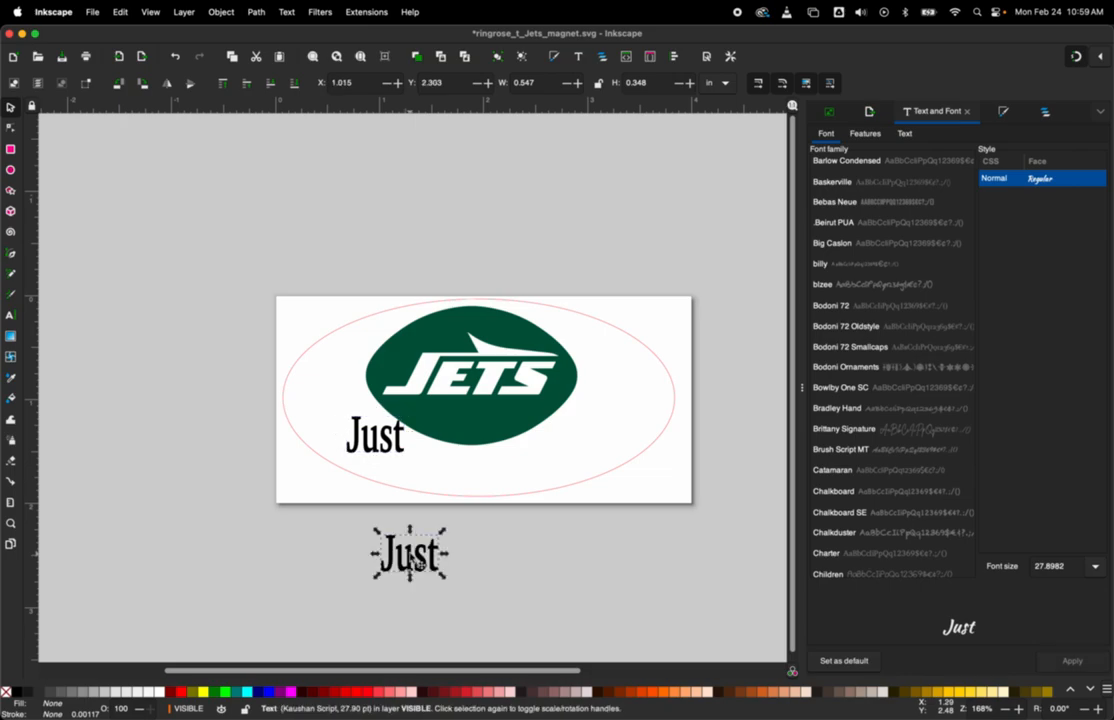
left_click_drag(410, 565, 640, 438)
key("ctrl+v")
Step: Replace the two lower "Just" copies with the words "End" and "The", in reading order
double_click(432, 473)
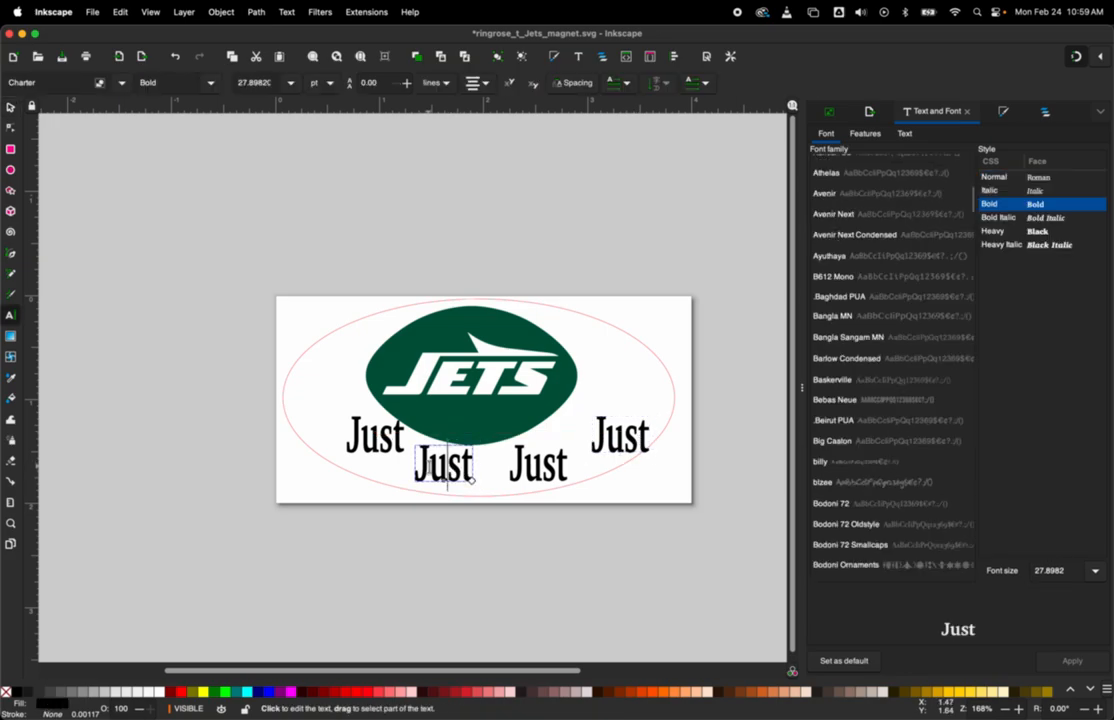
left_click_drag(431, 474, 508, 476)
key("BackSpace")
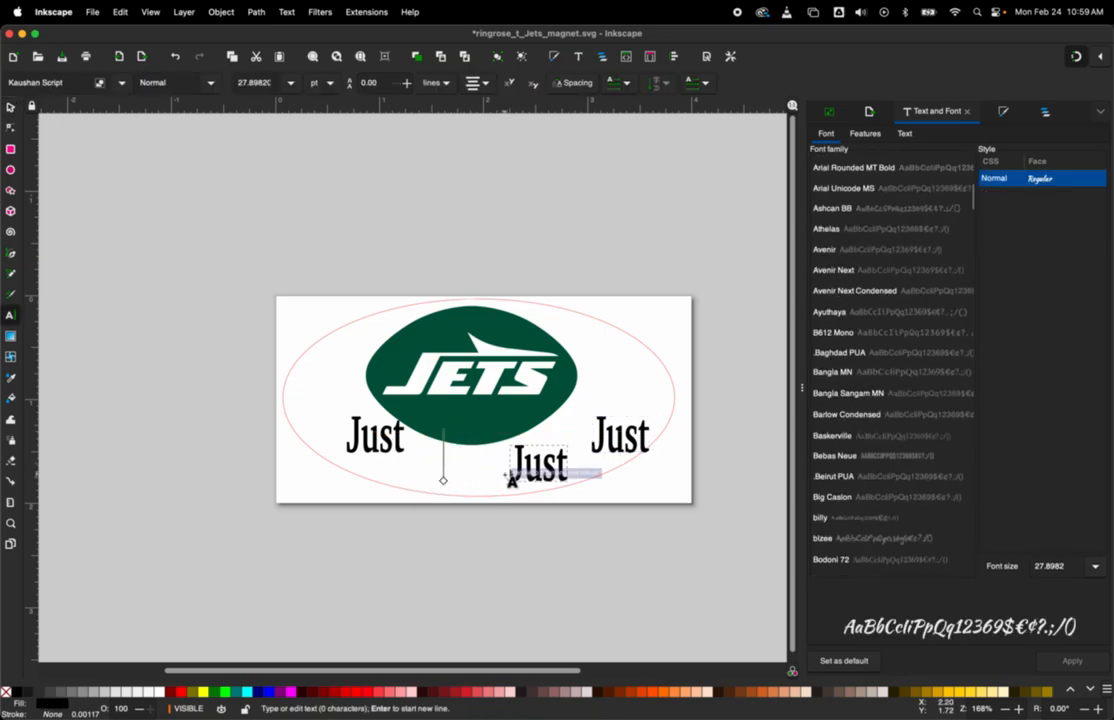
type("End")
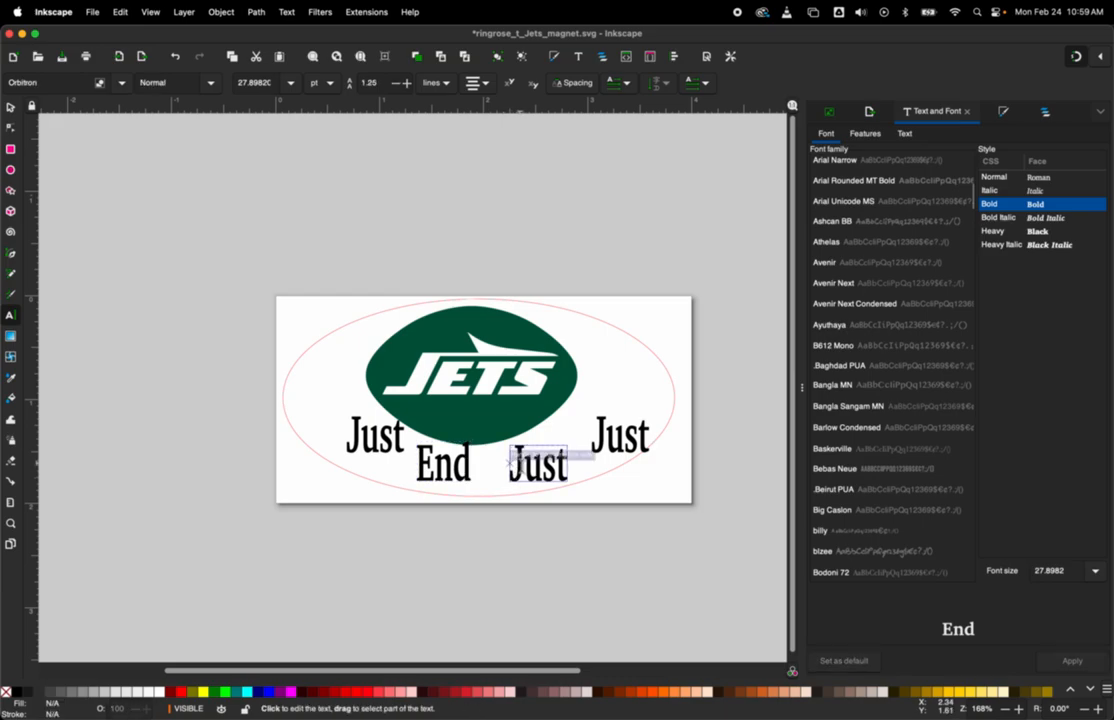
left_click_drag(524, 466, 567, 480)
key("BackSpace")
key("BackSpace")
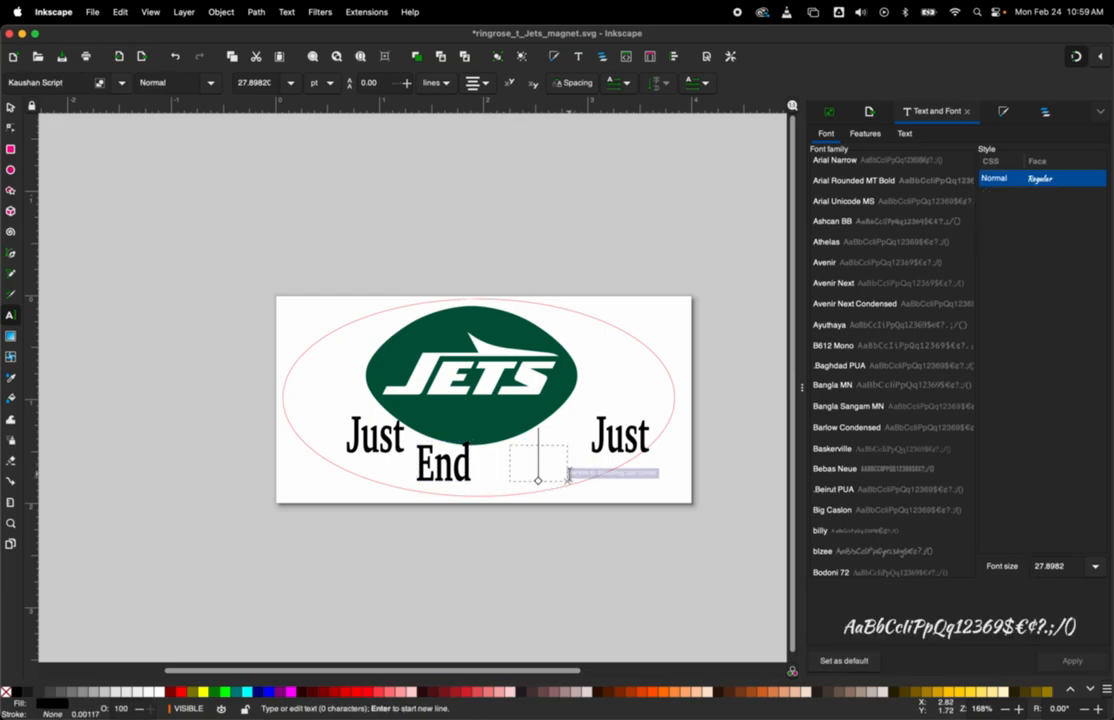
type("The")
Step: Replace the last "Just" copy with the word "Season" on a new line and finish the text editing
left_click(594, 430)
left_click_drag(592, 430, 648, 452)
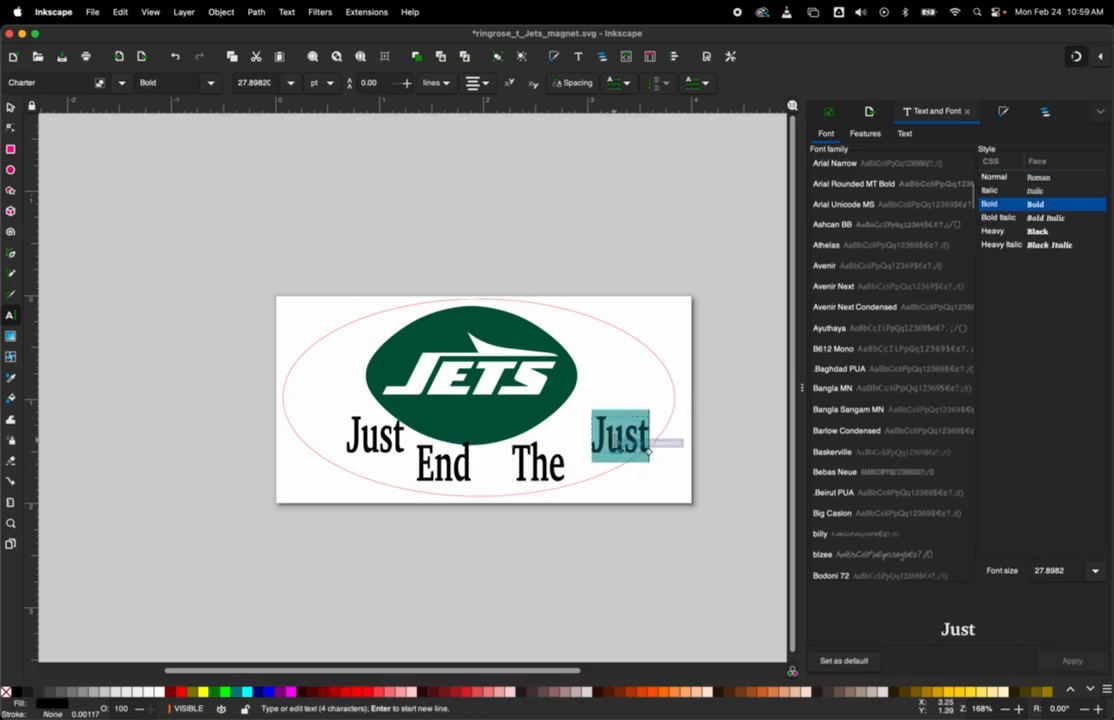
key("Return")
type("Season")
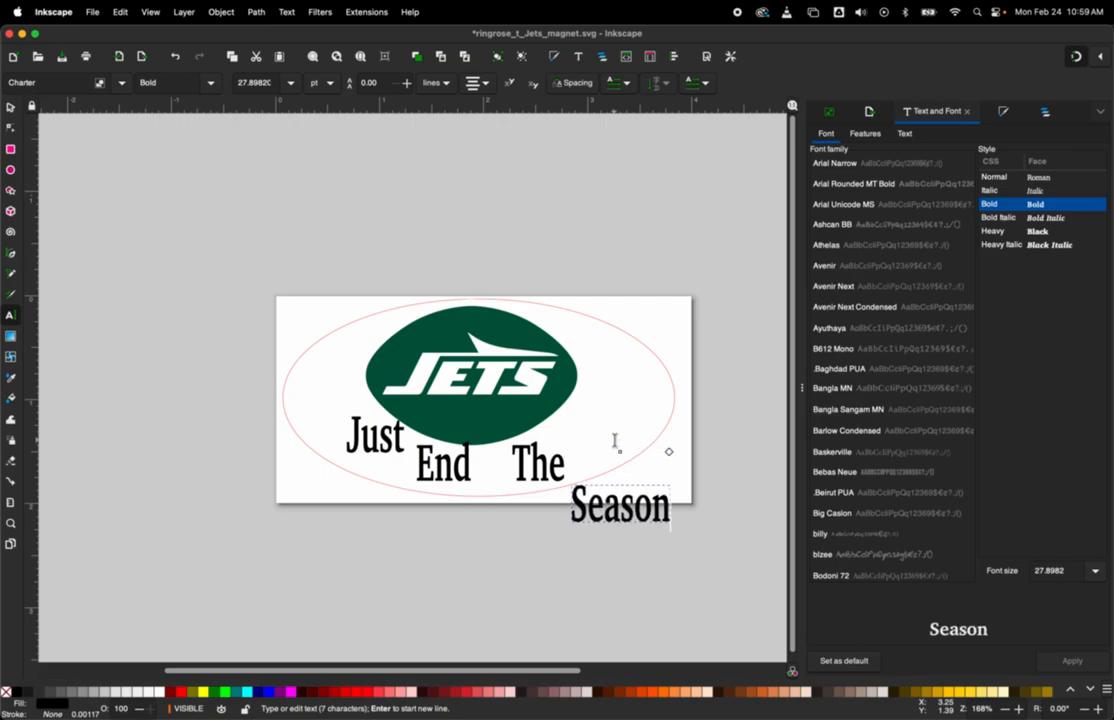
key("Escape")
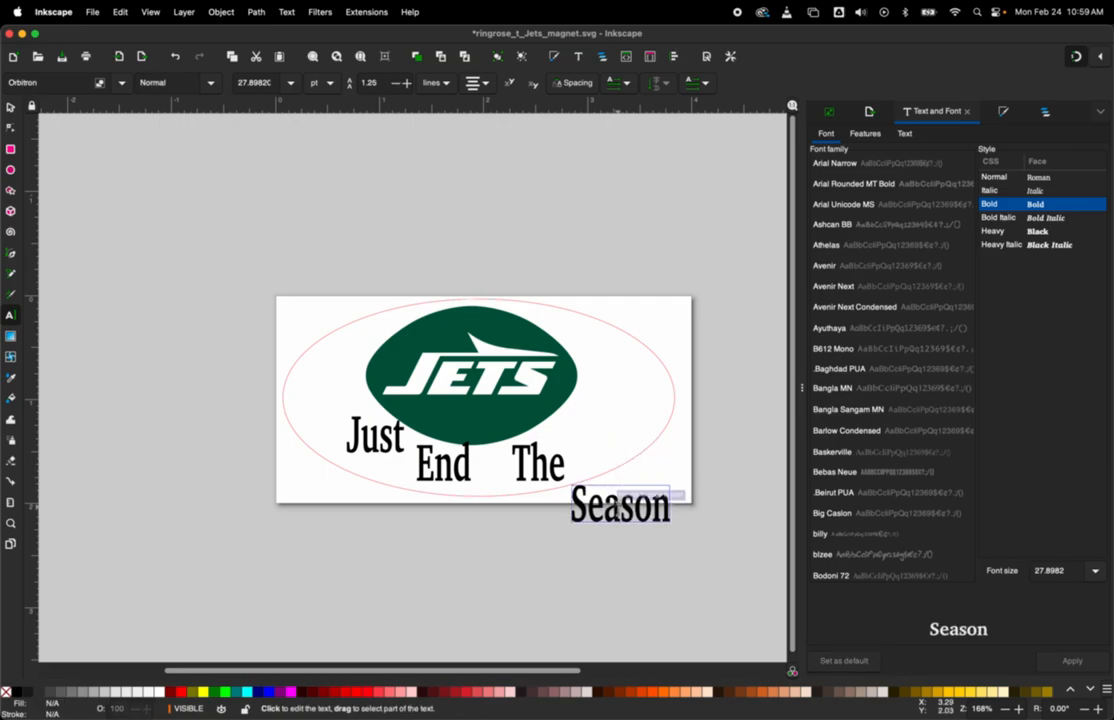
Step: Move "Just" and "Season" level with each other on either side of the logo, and shift "End" and "The" around its lower edge
left_click(10, 108)
left_click_drag(620, 500, 643, 431)
left_click_drag(382, 442, 336, 402)
left_click_drag(440, 468, 369, 454)
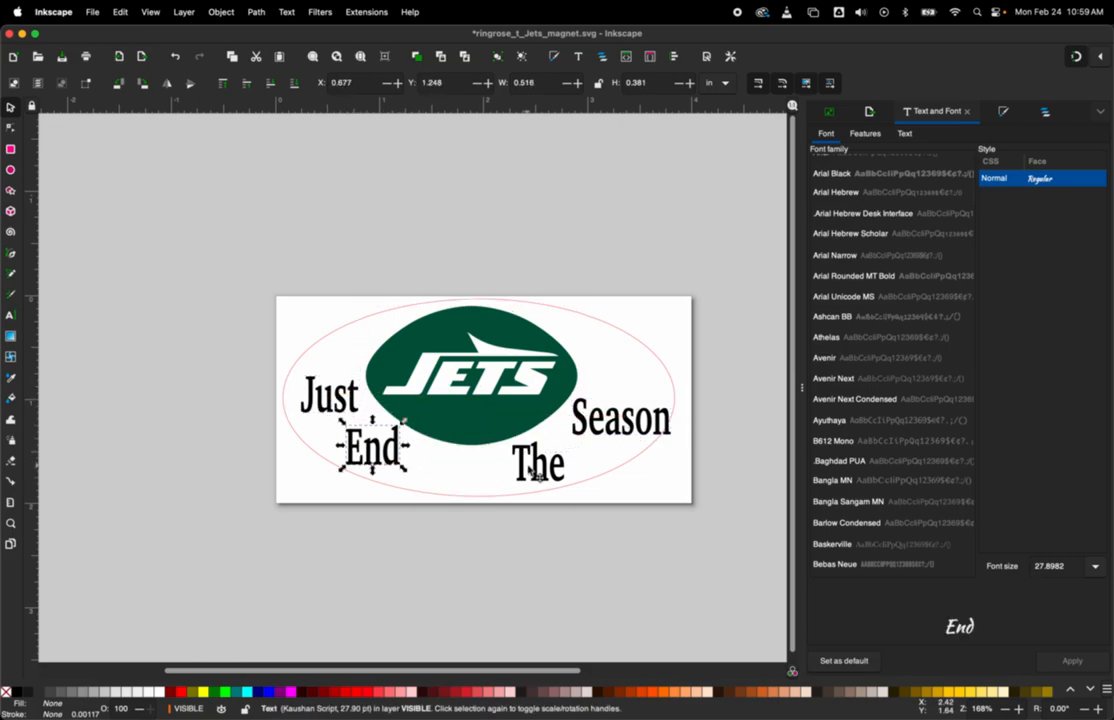
left_click_drag(527, 466, 529, 476)
mouse_move(636, 412)
left_mouse_down()
mouse_move(630, 374)
mouse_move(635, 391)
left_mouse_up()
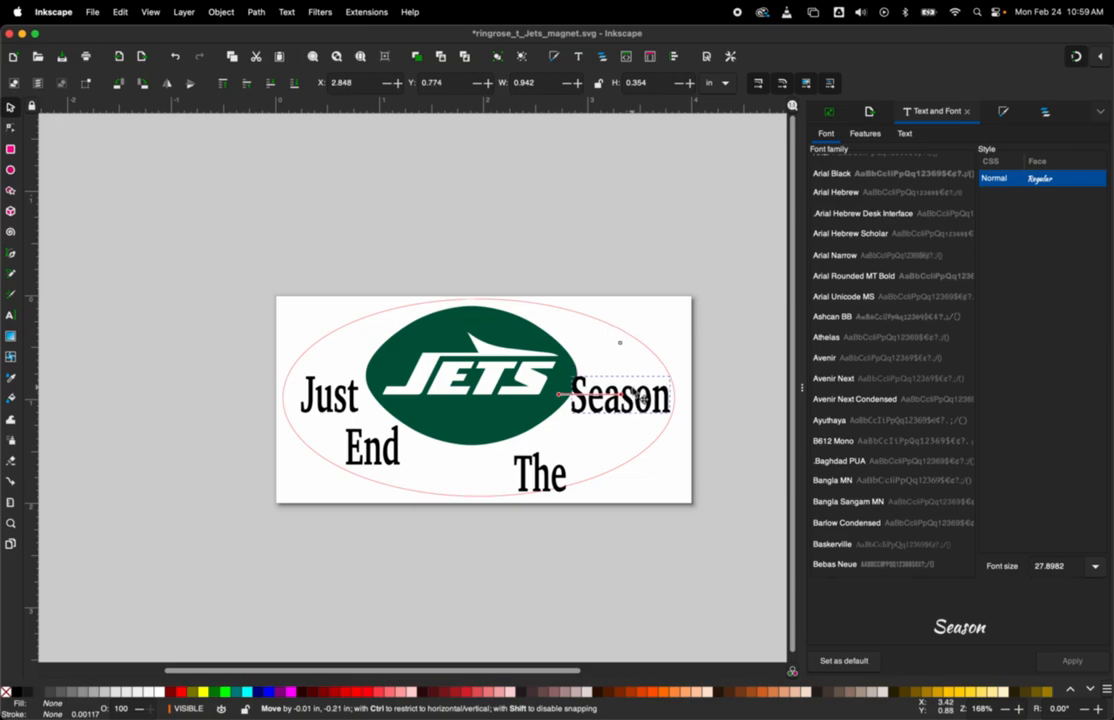
Step: Place "End" at about X 1.166 in and "The" at X 2.285 in, both at Y 1.353 in, and nudge the logo slightly left
left_click_drag(540, 475, 558, 452)
left_click_drag(382, 450, 438, 468)
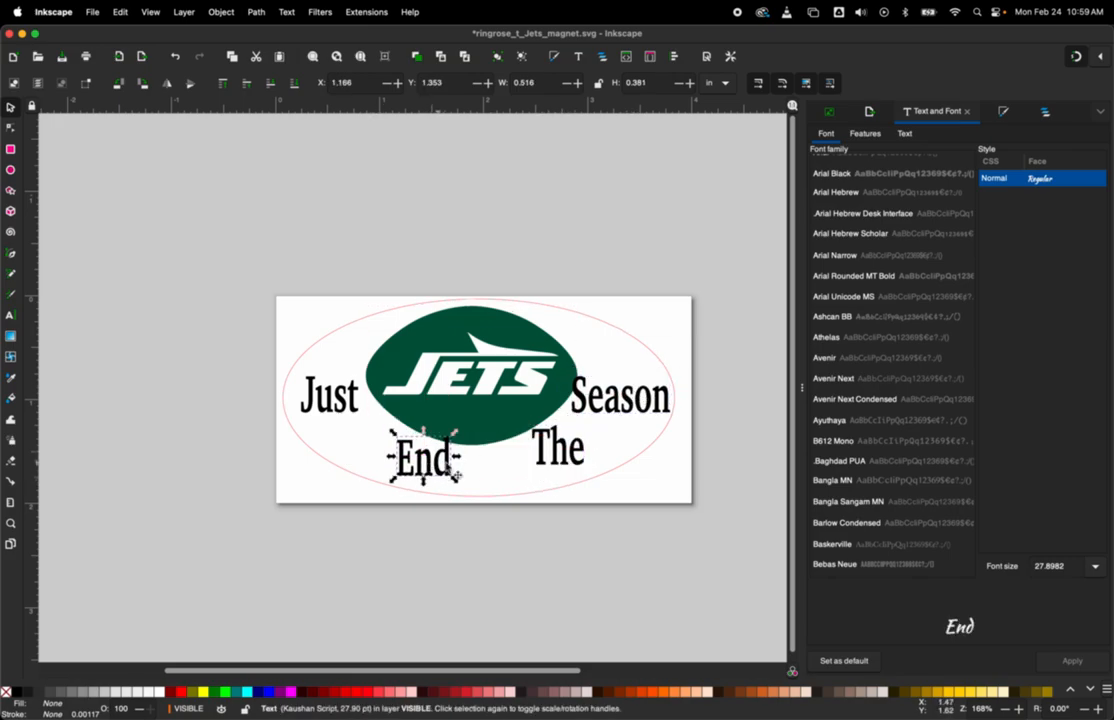
left_click_drag(560, 462, 542, 473)
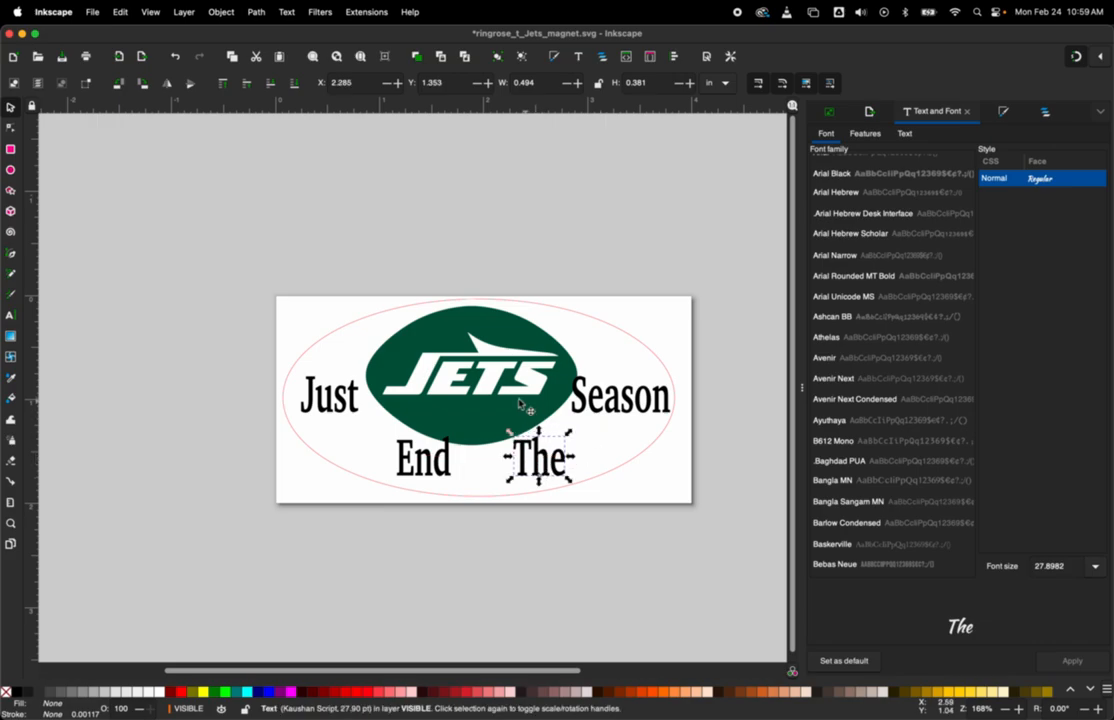
left_click_drag(503, 405, 496, 405)
left_click(640, 523)
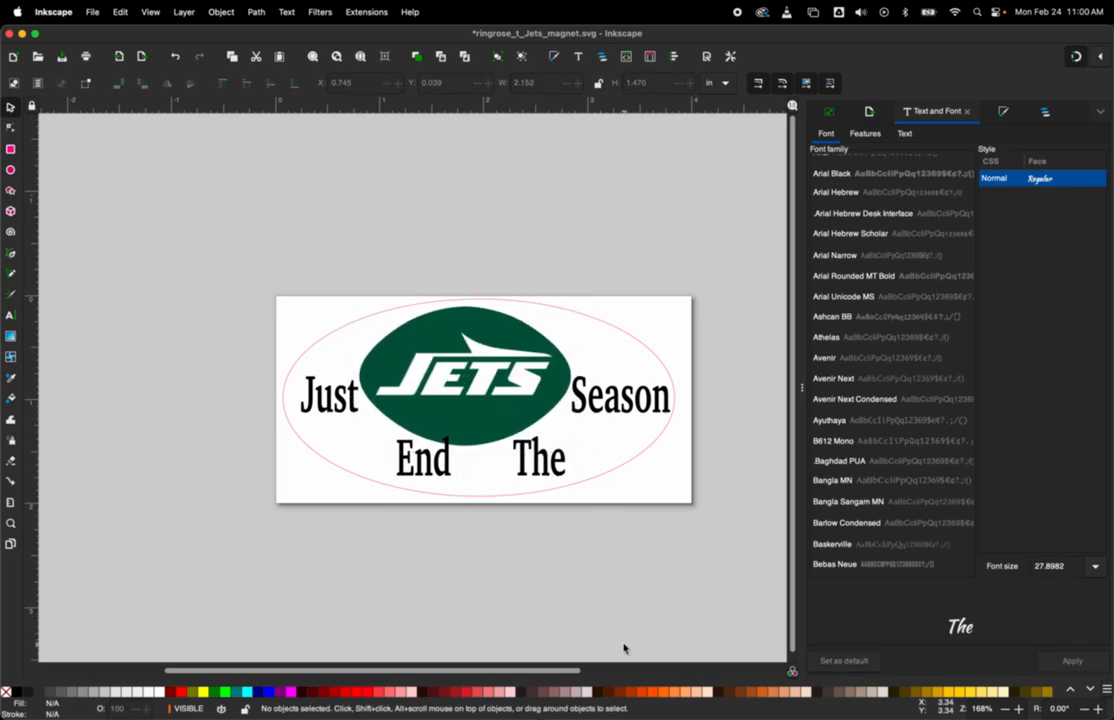
Step: Open the Save As dialog for the magnet document
left_click(91, 12)
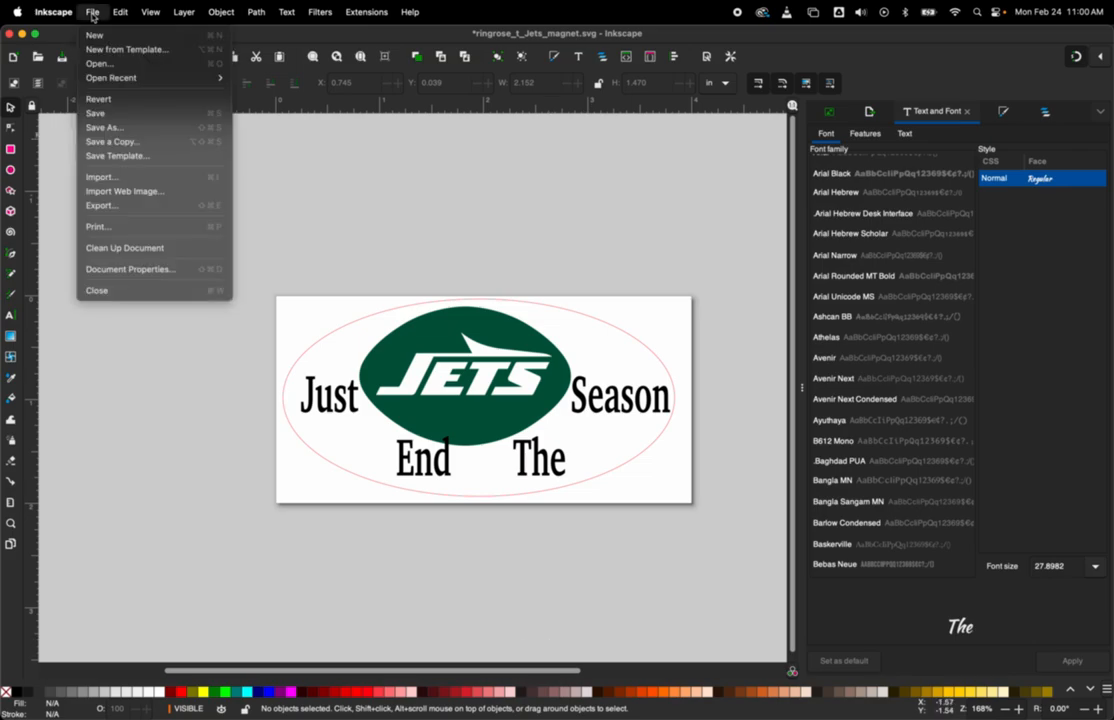
left_click(103, 128)
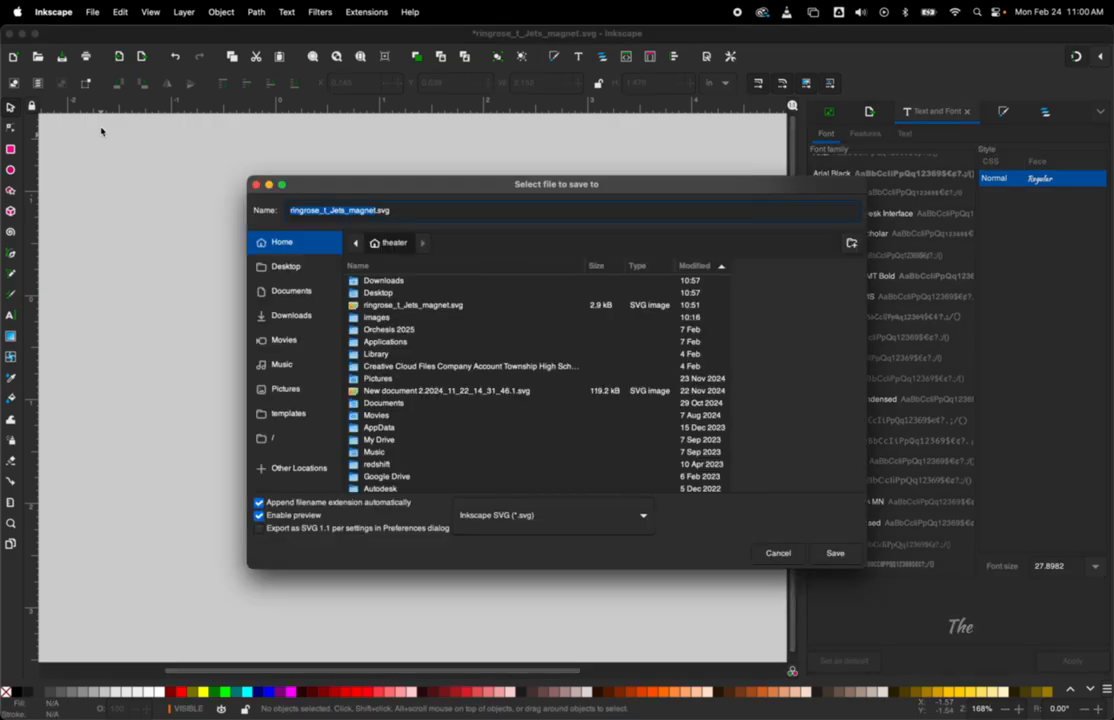